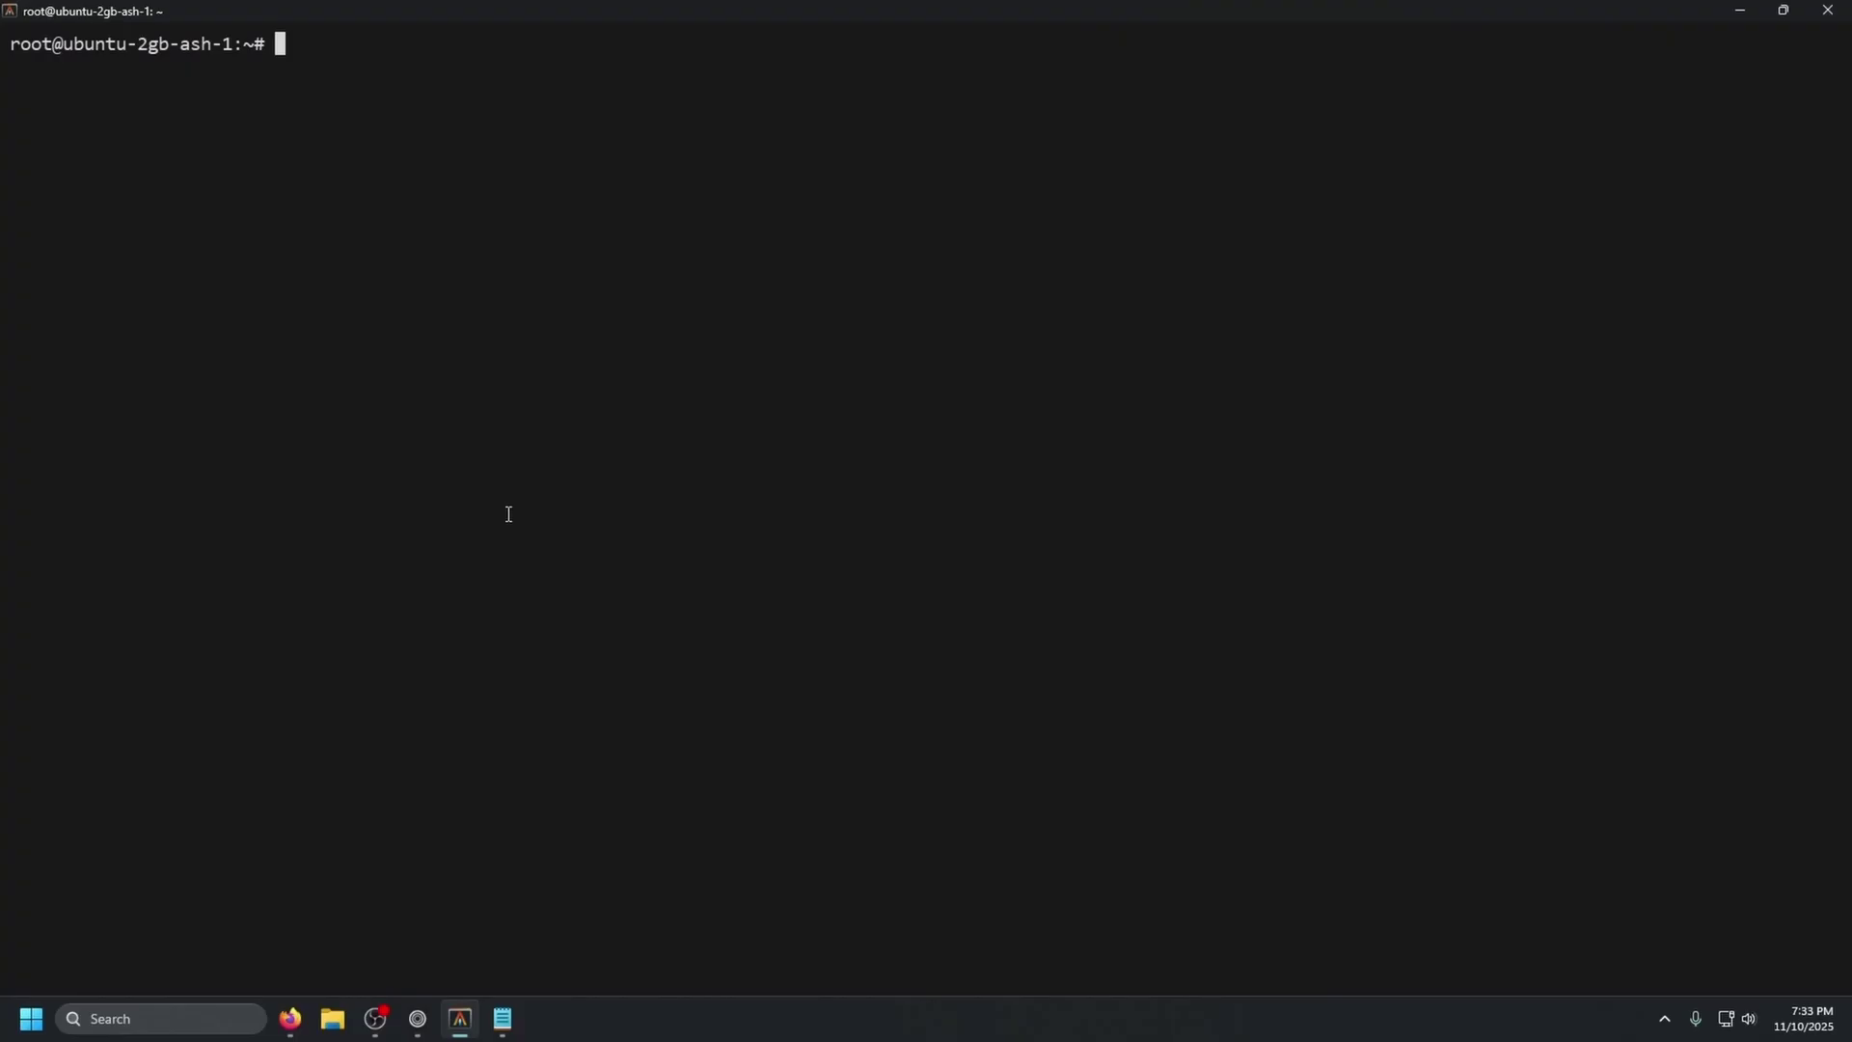
- Add Docker's apt repository on the server by running the guide's repository setup commands
left_click(418, 1024)
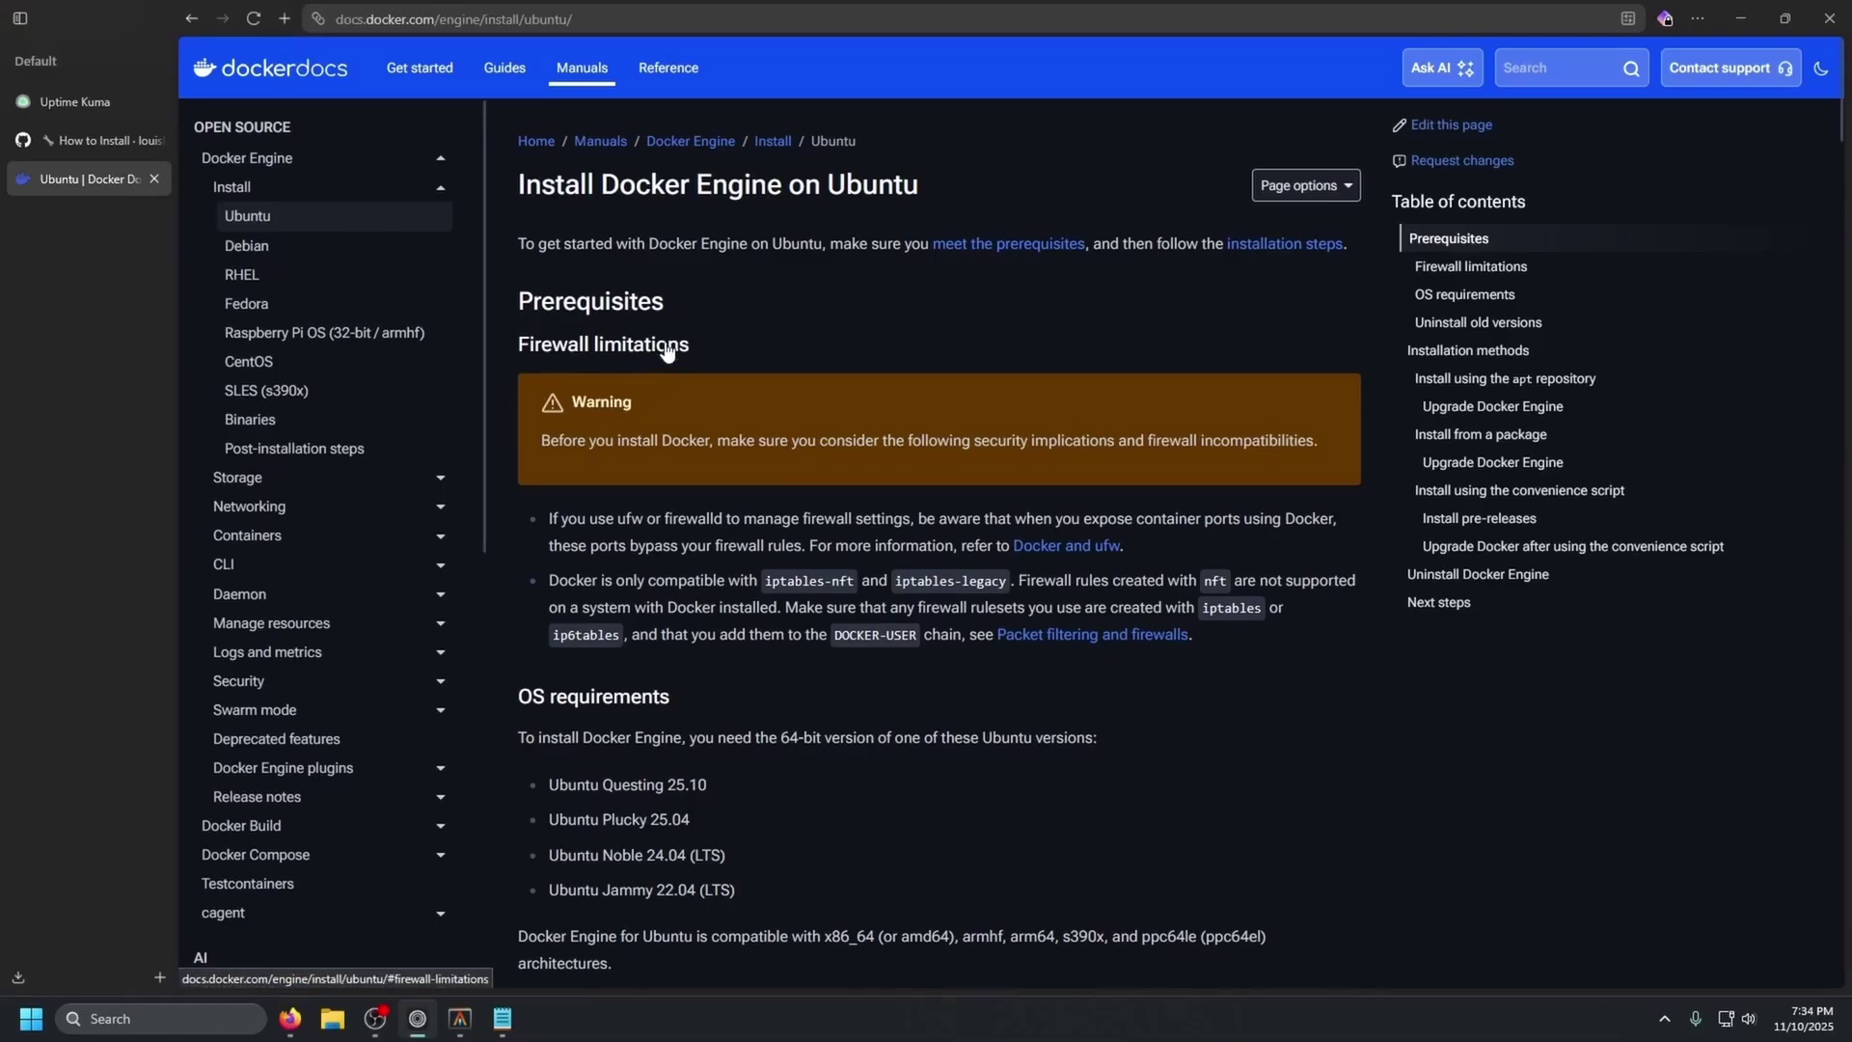
left_click_drag(515, 185, 994, 179)
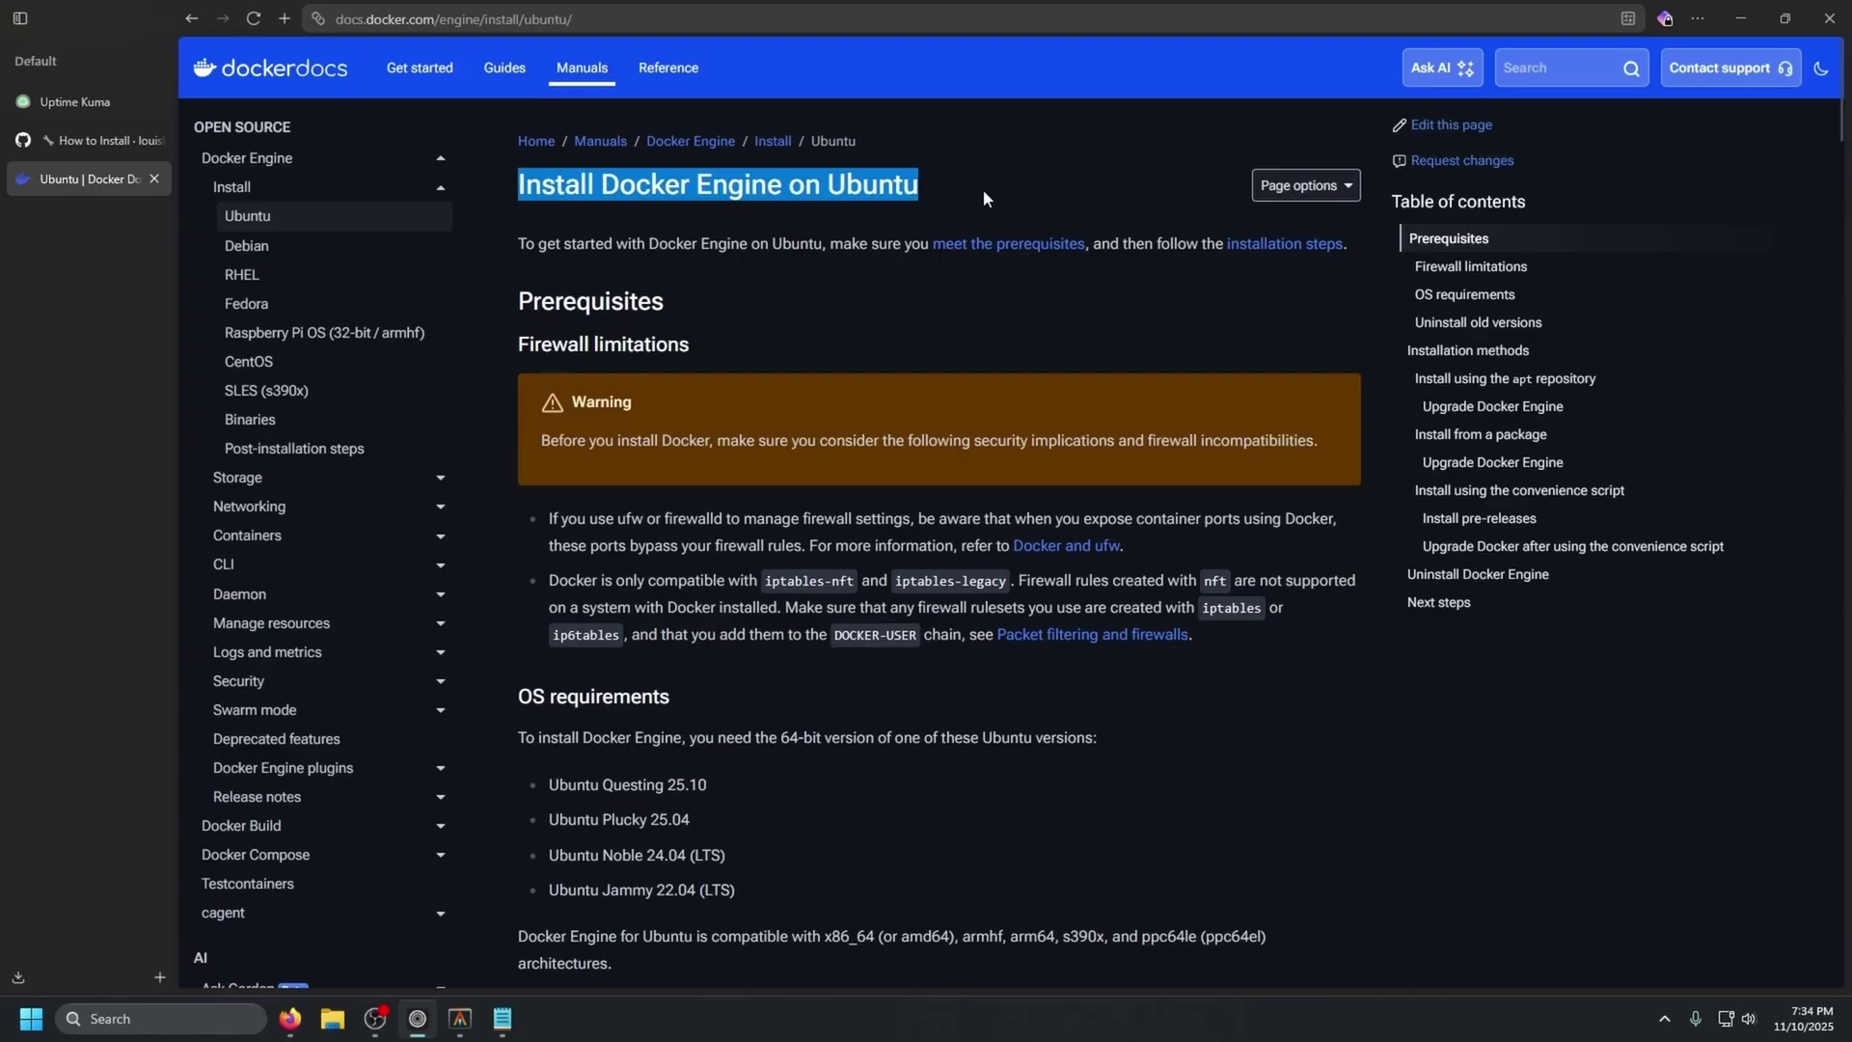
scroll(766, 396, "down", 15)
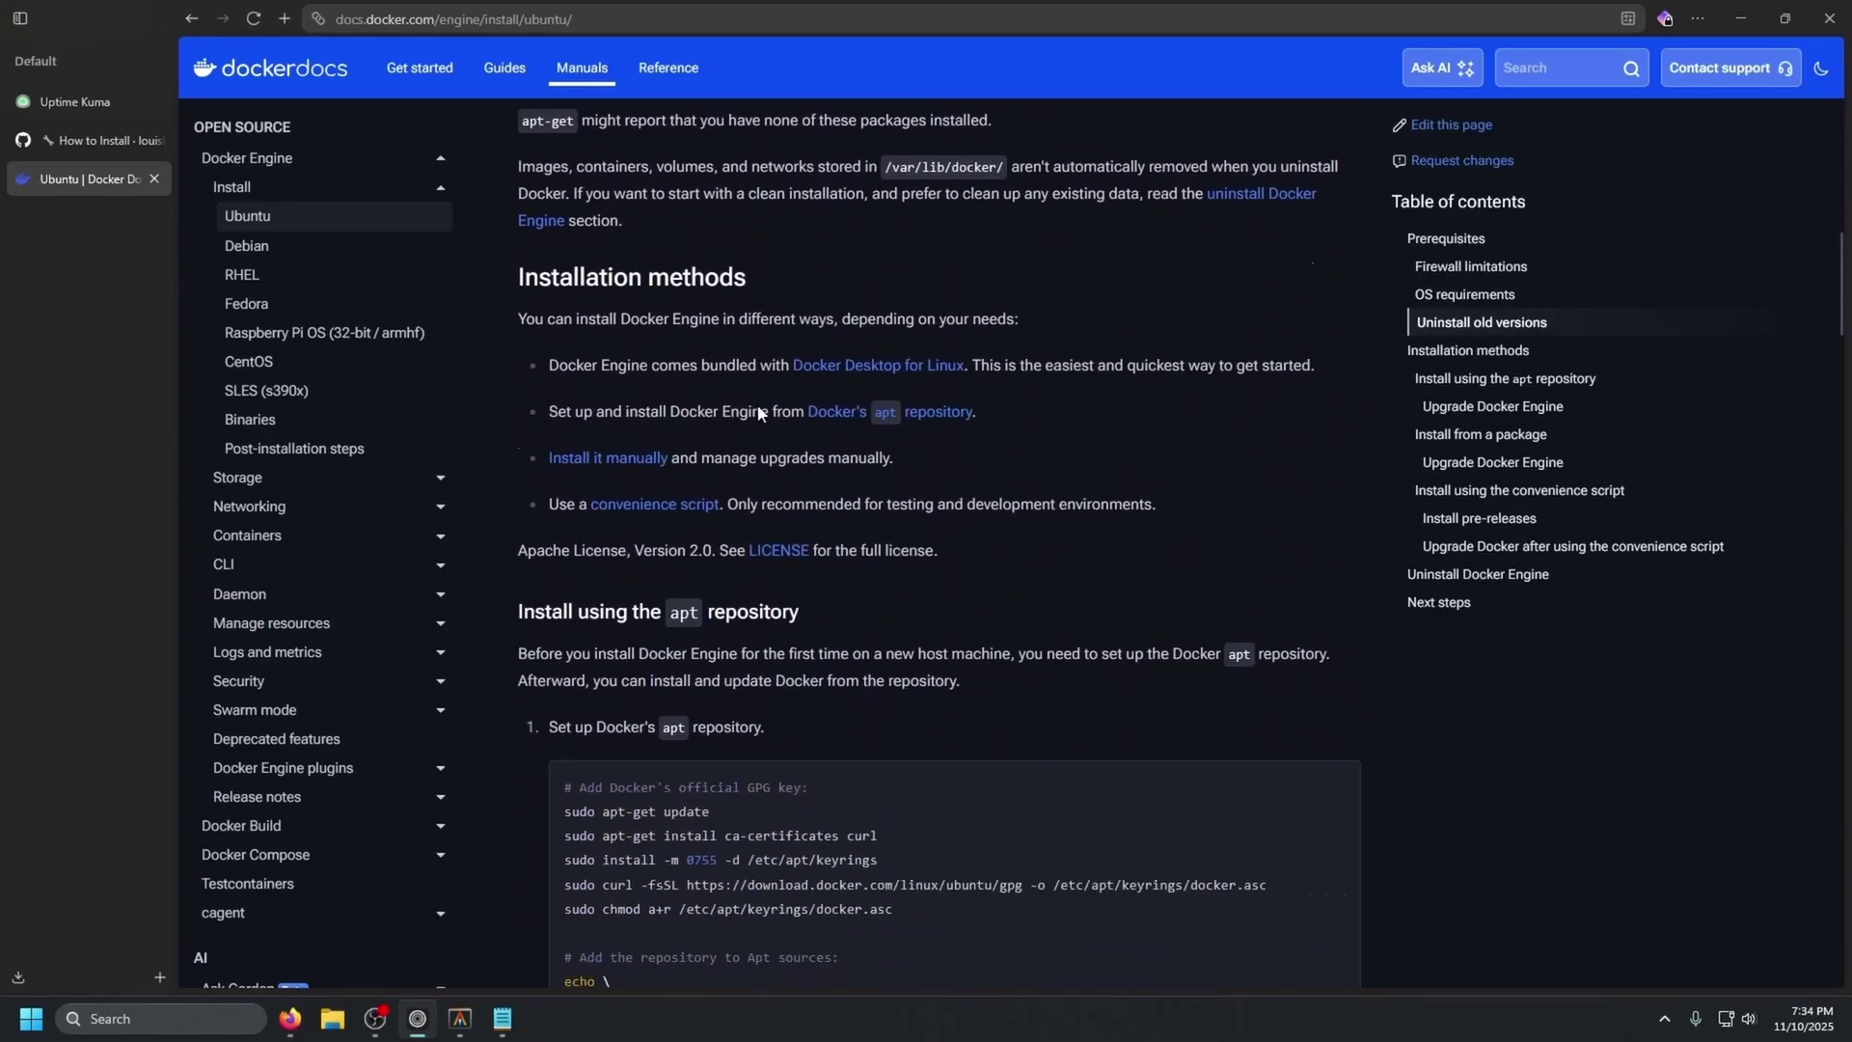
scroll(758, 413, "down", 4)
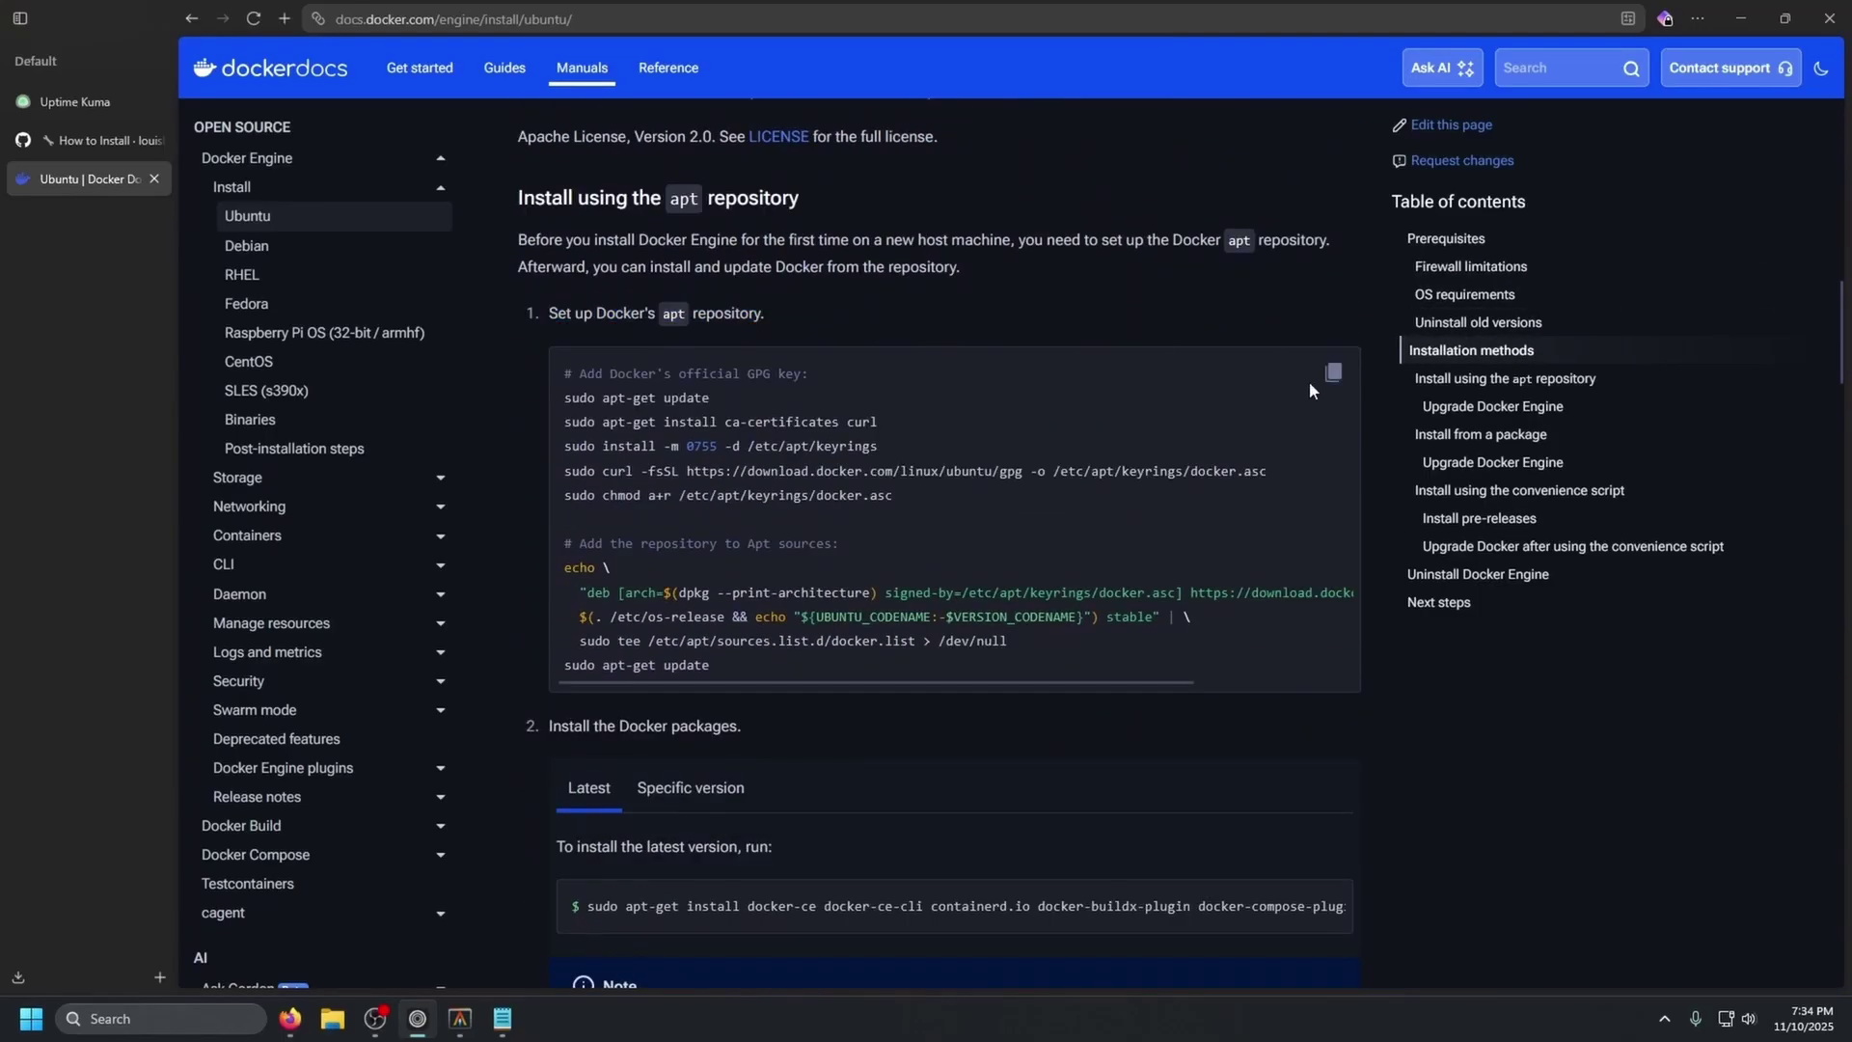
left_click(1332, 372)
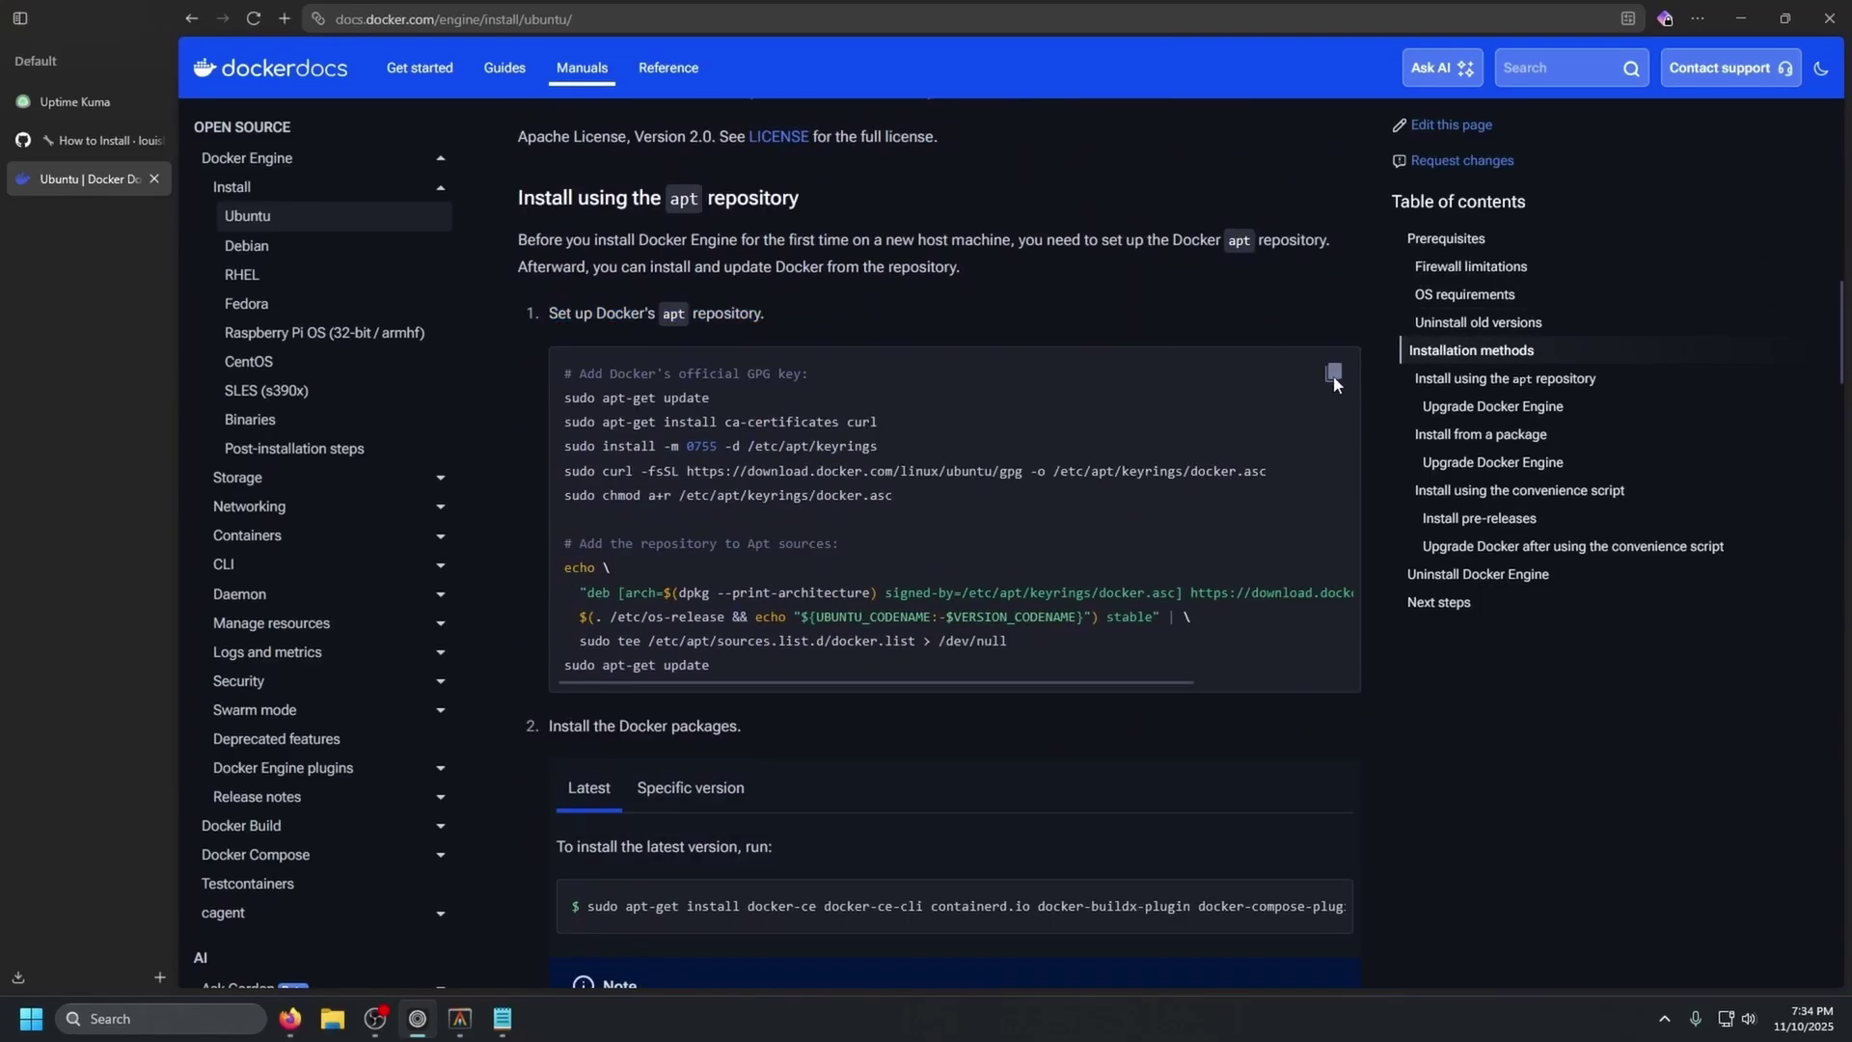
left_click(460, 1020)
key("ctrl+v")
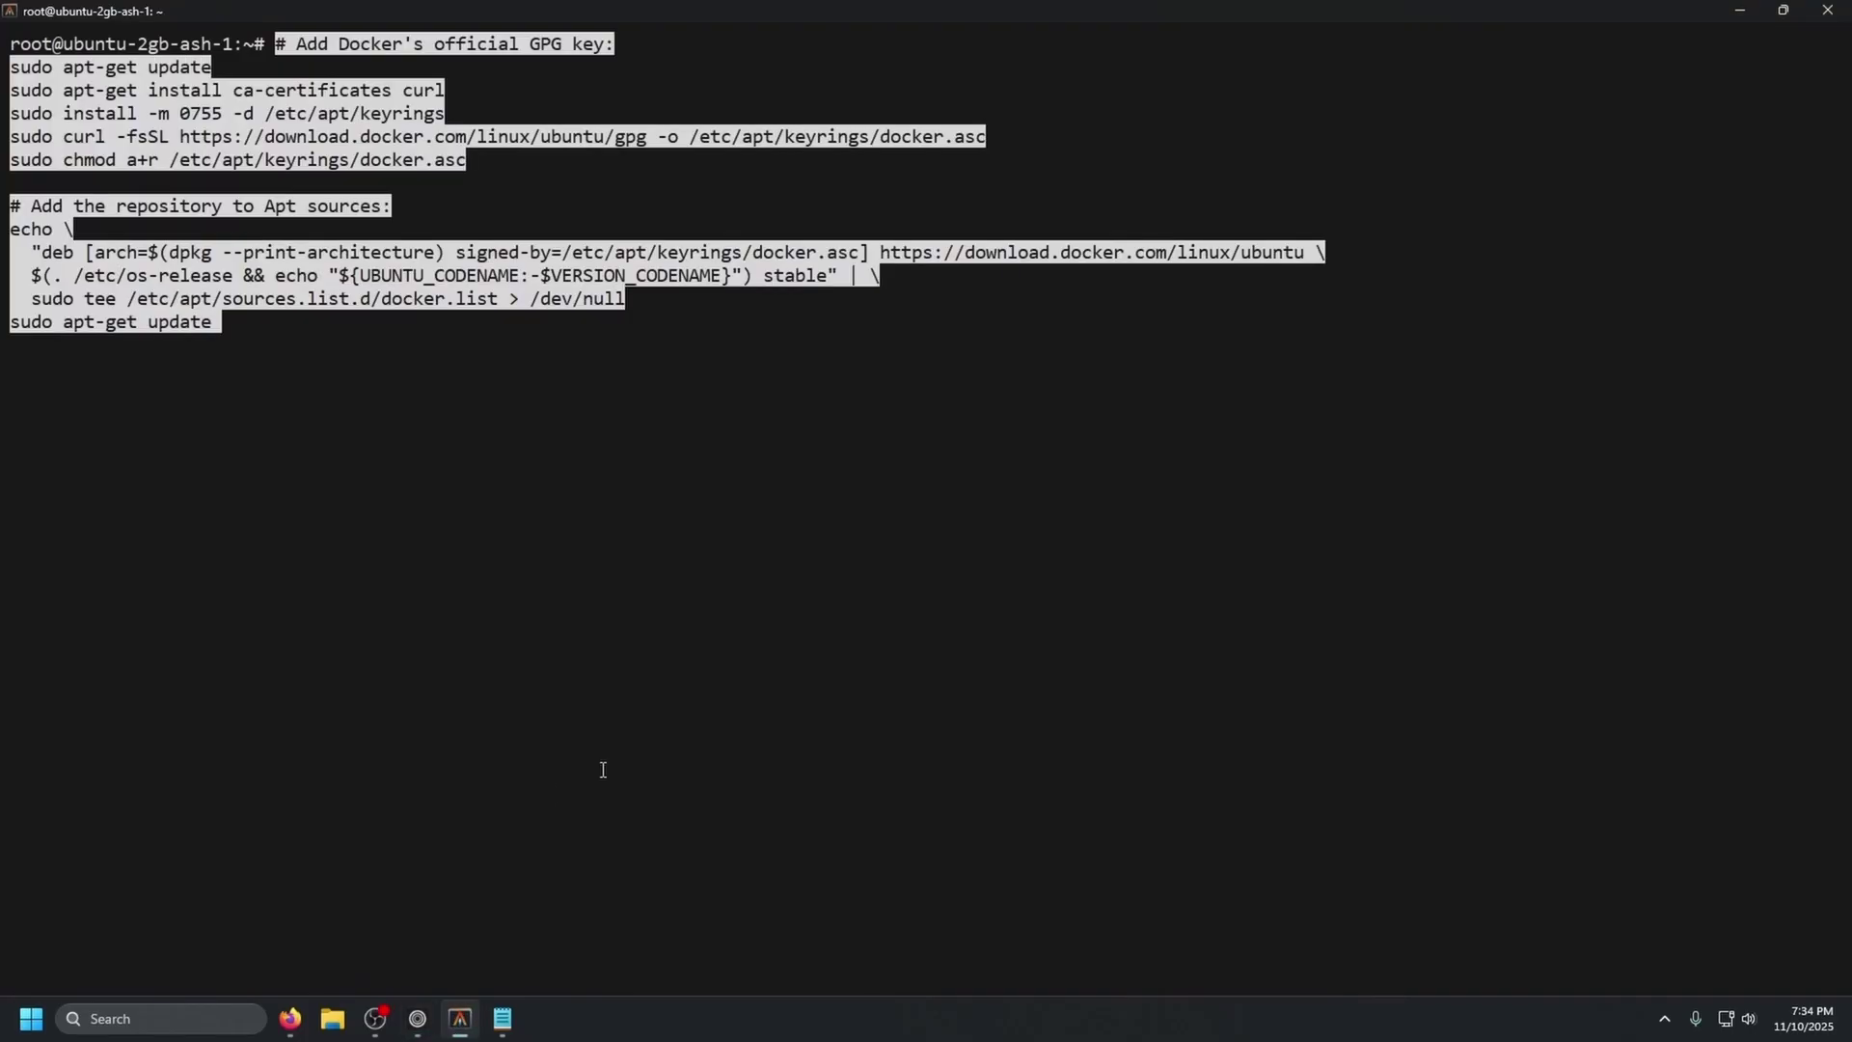
key("Return")
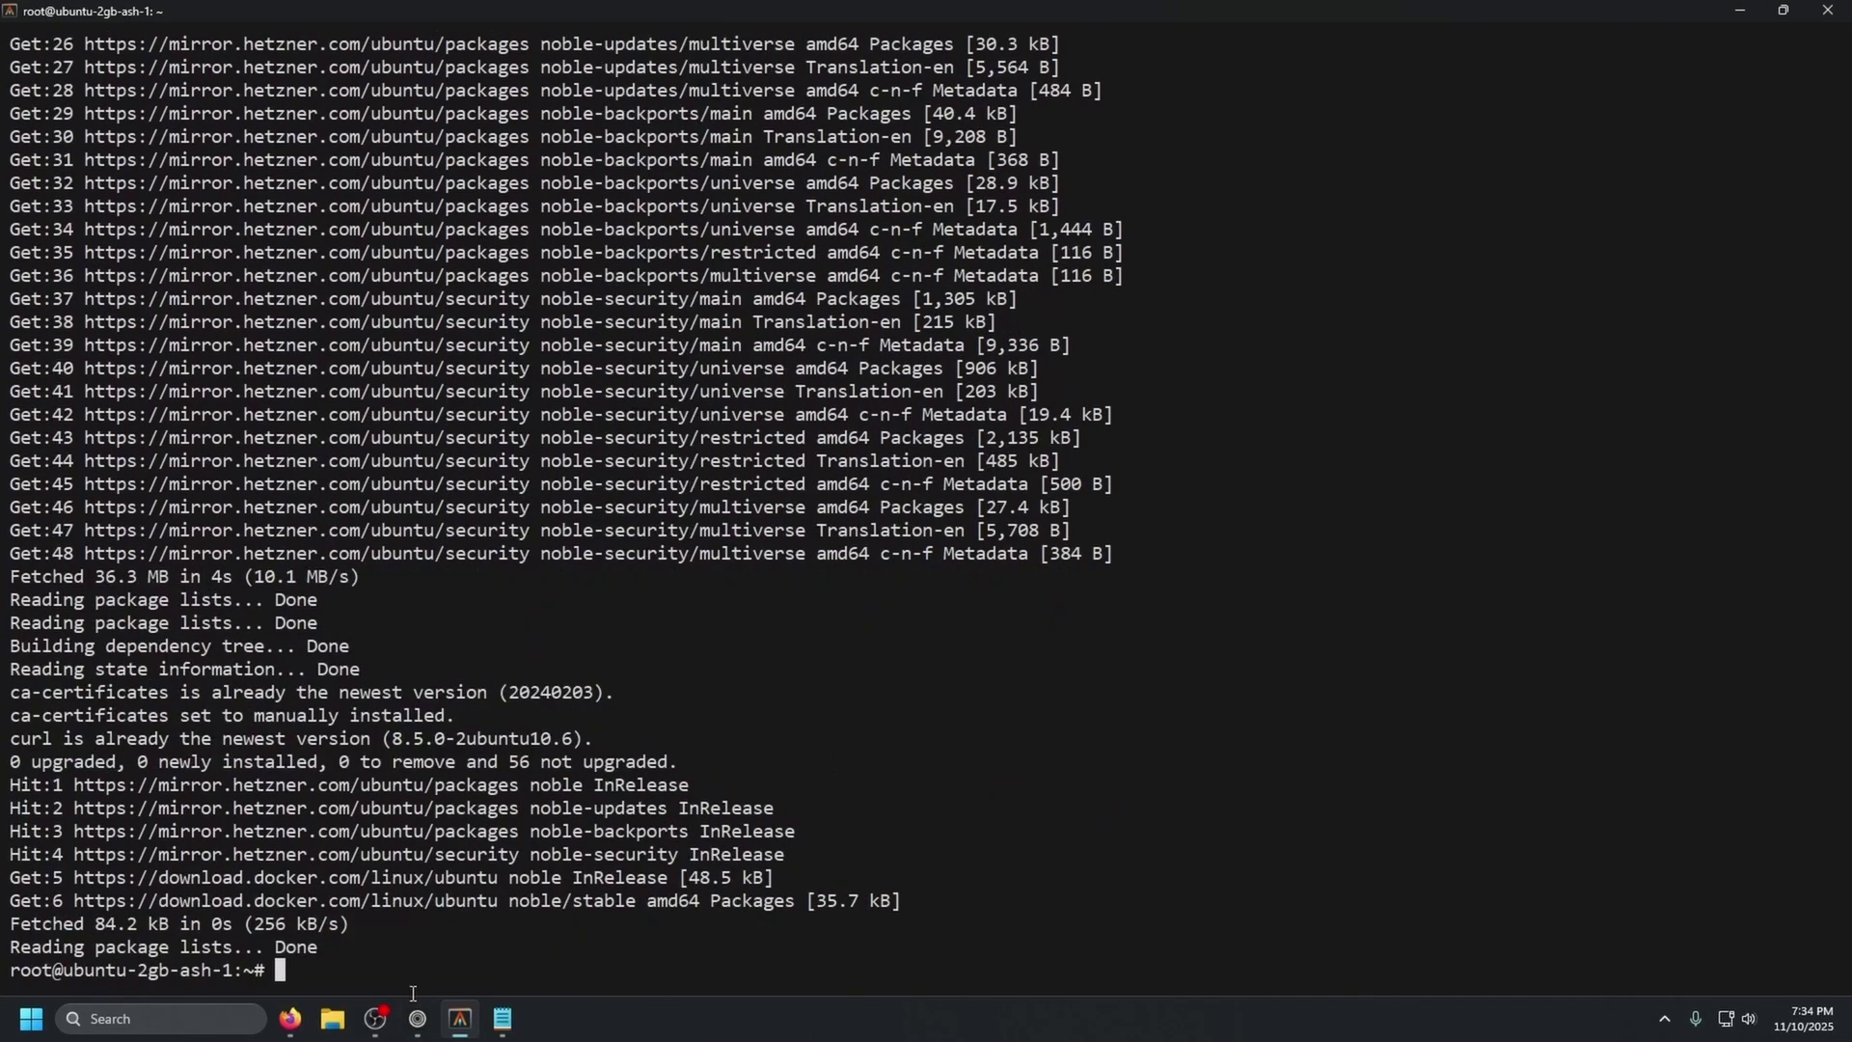
- Bring the Docker guide to step 2, installing the latest Docker packages
left_click(417, 1019)
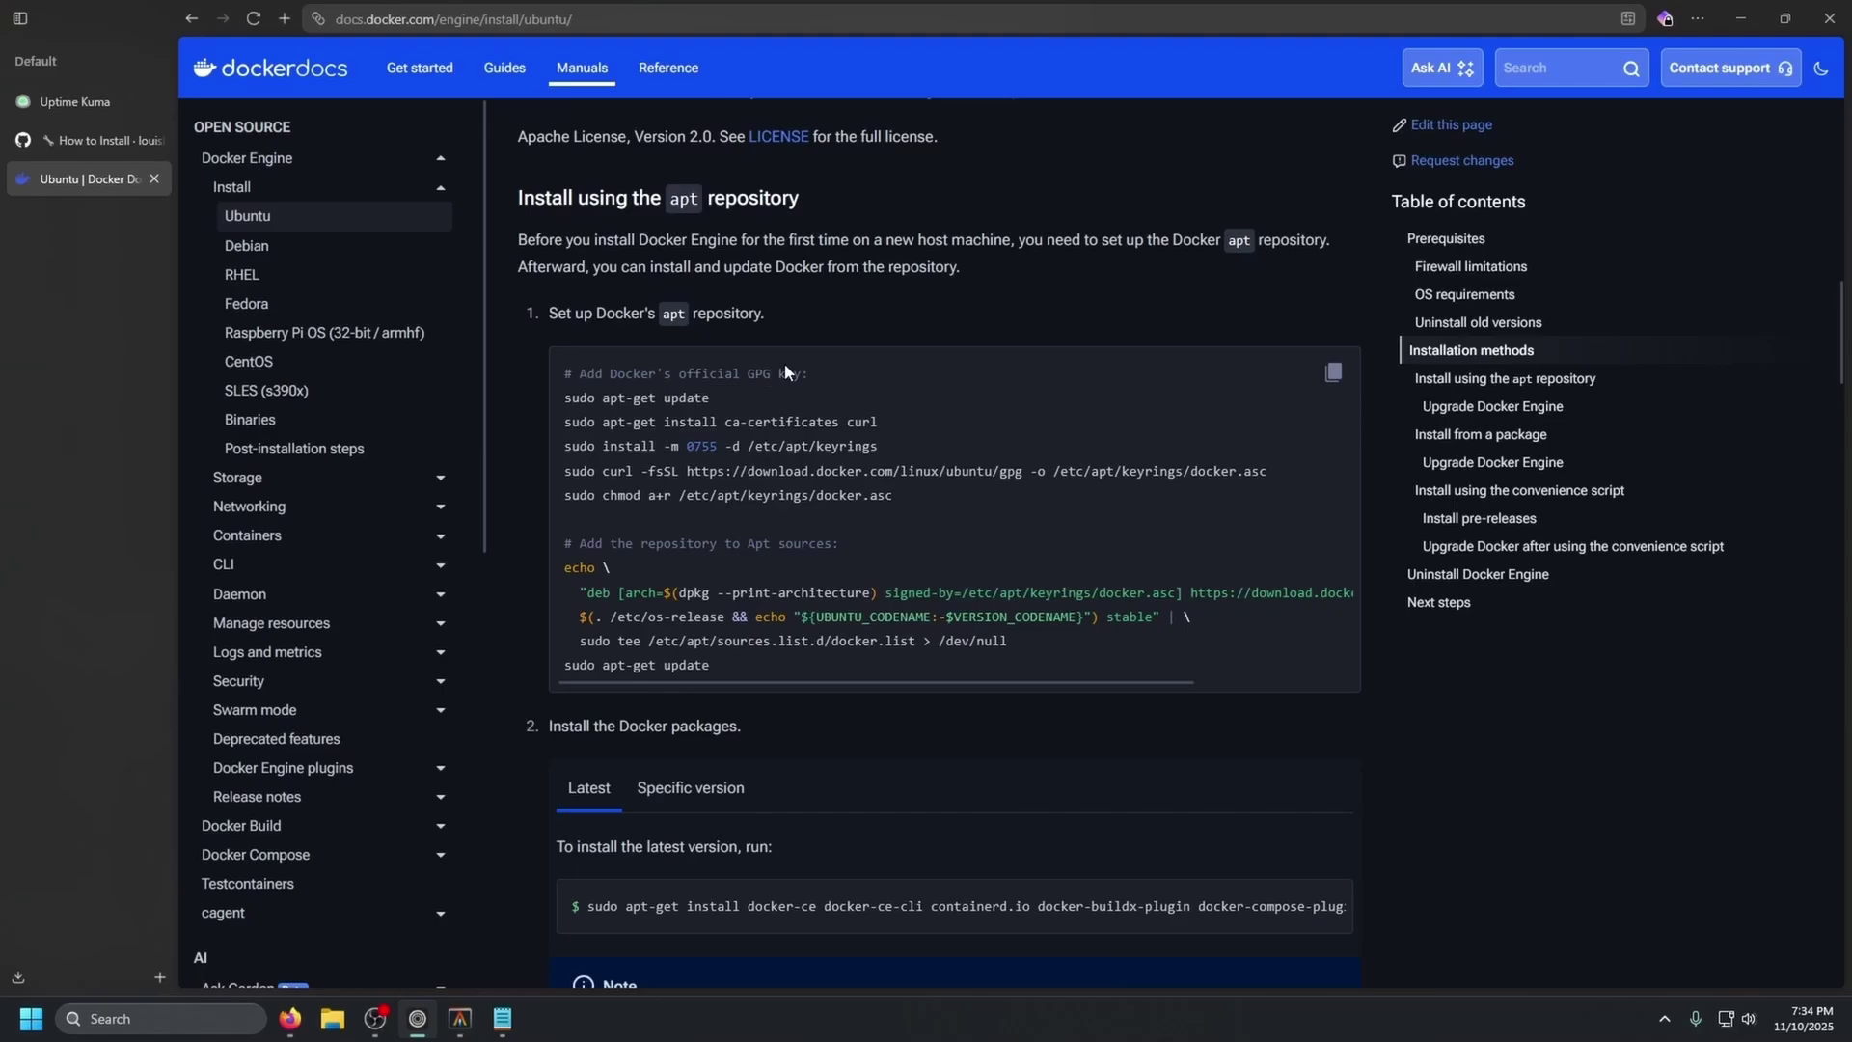
scroll(742, 482, "down", 4)
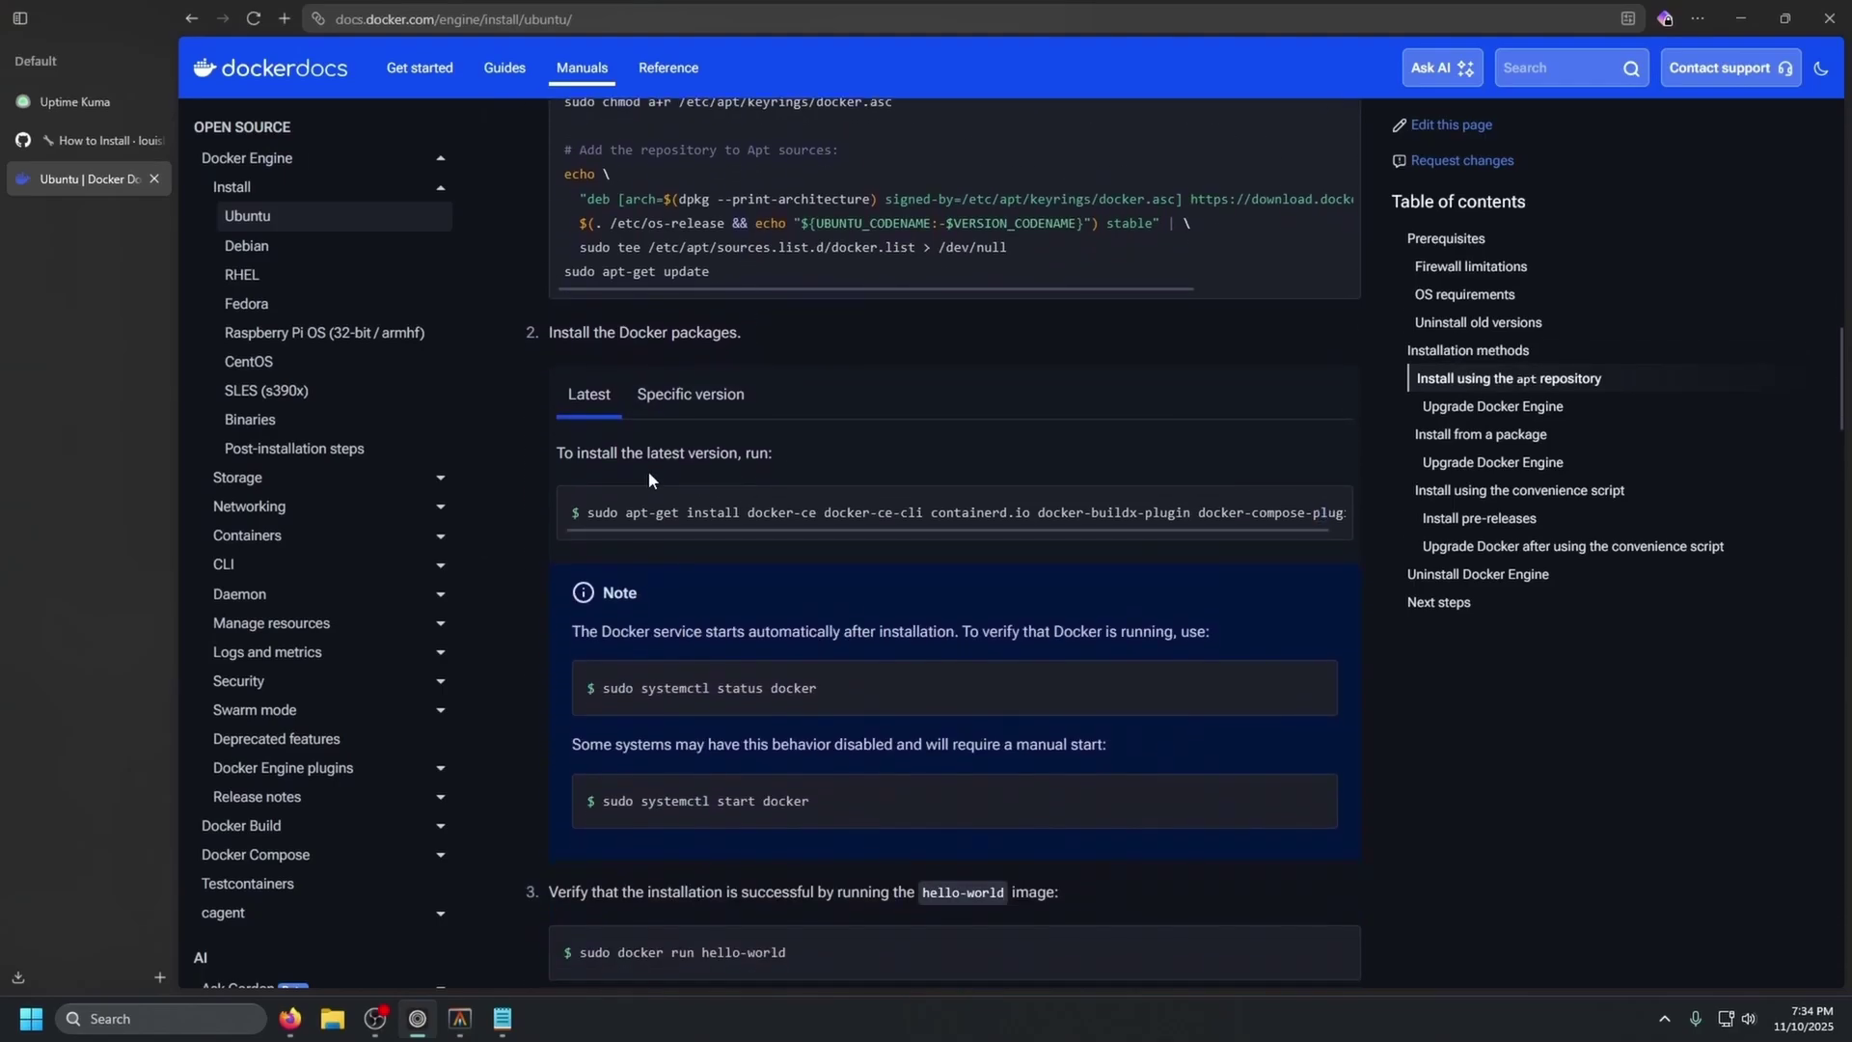
left_click_drag(560, 459, 781, 463)
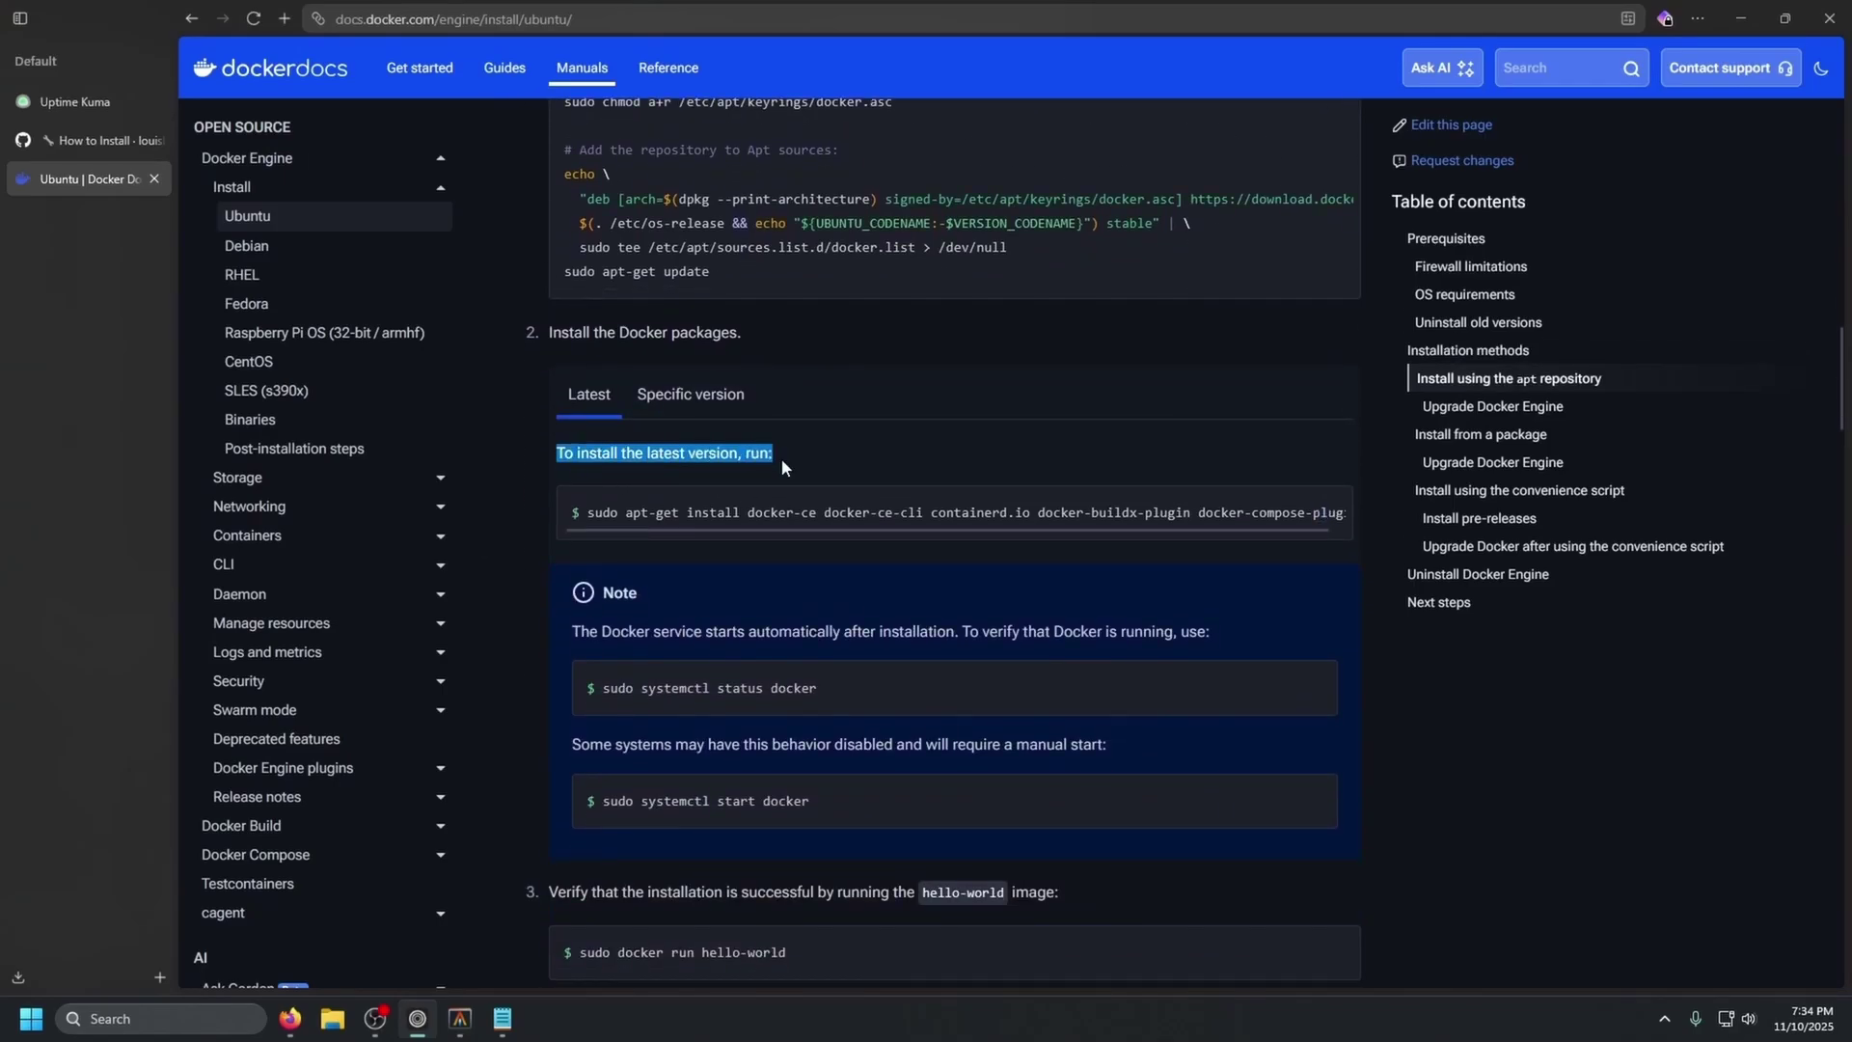
mouse_move(1327, 518)
- Install docker-ce, docker-ce-cli, containerd.io, buildx and compose plugins, then verify Docker 29.0.0 with docker -v
left_click(460, 1019)
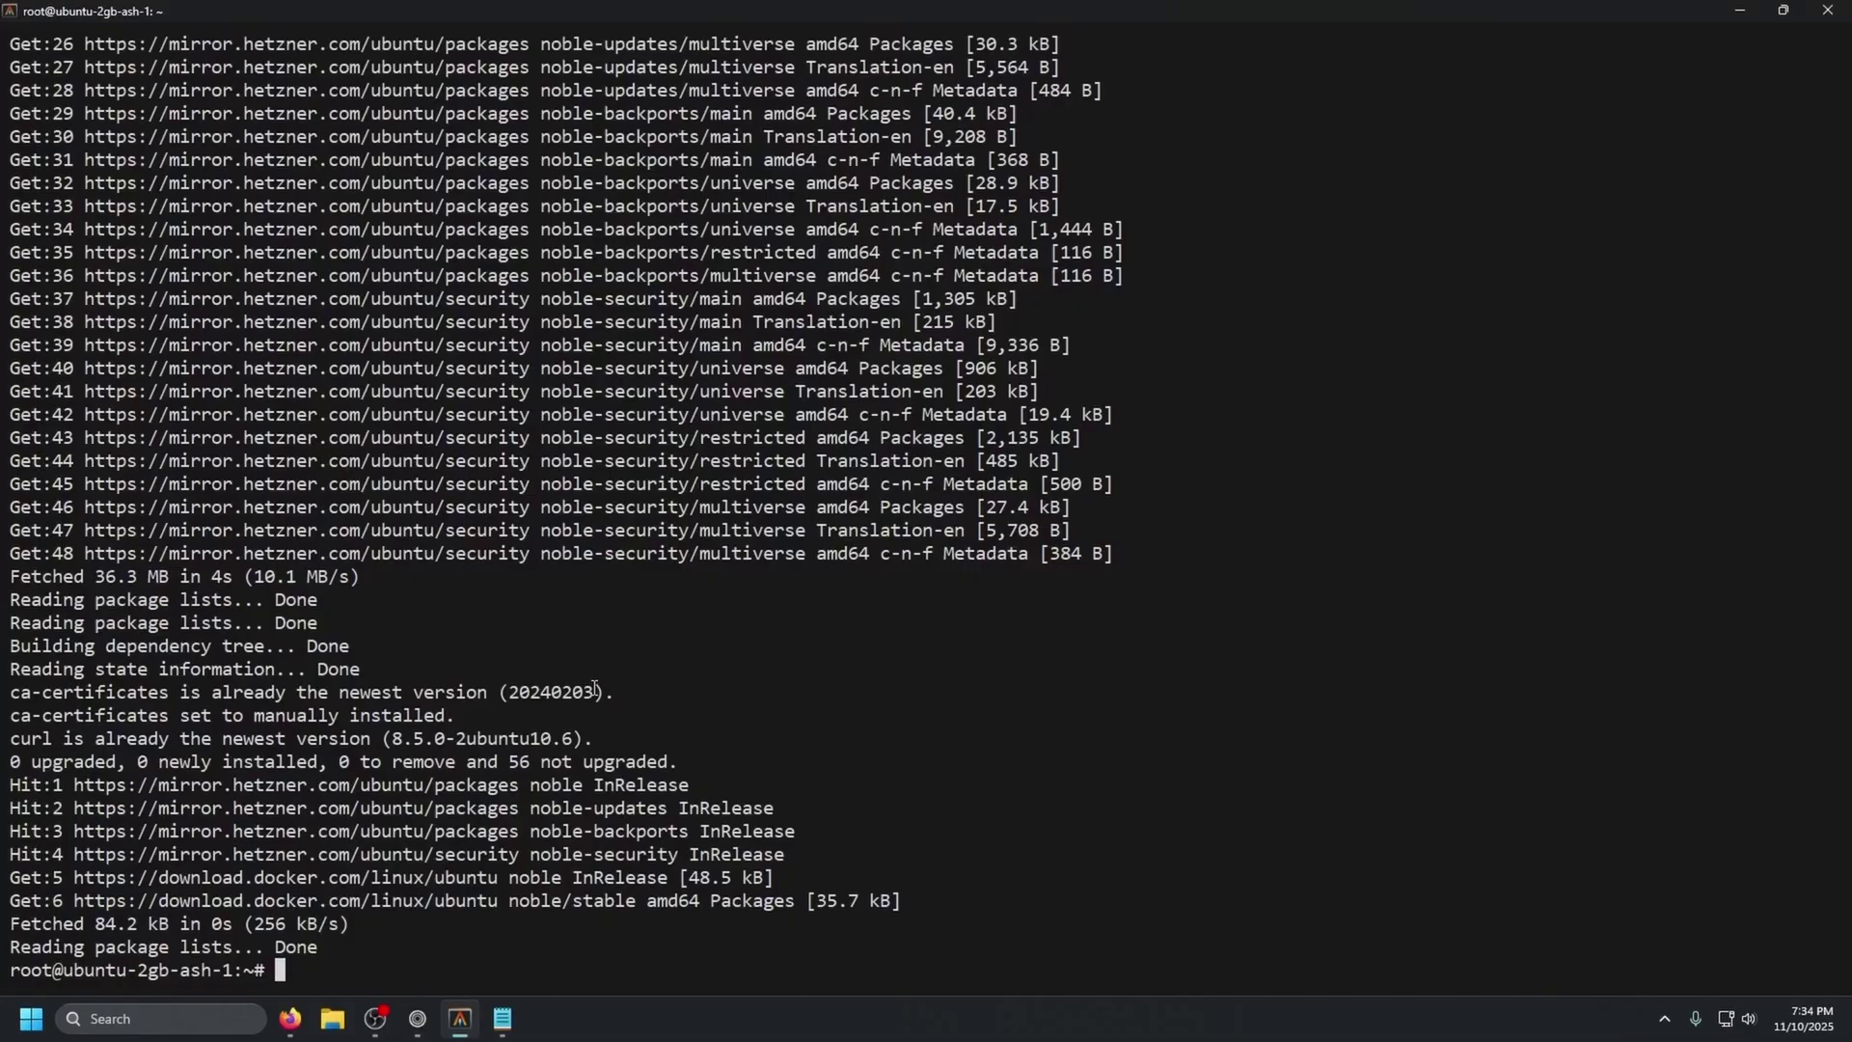
key("ctrl+v")
key("Return")
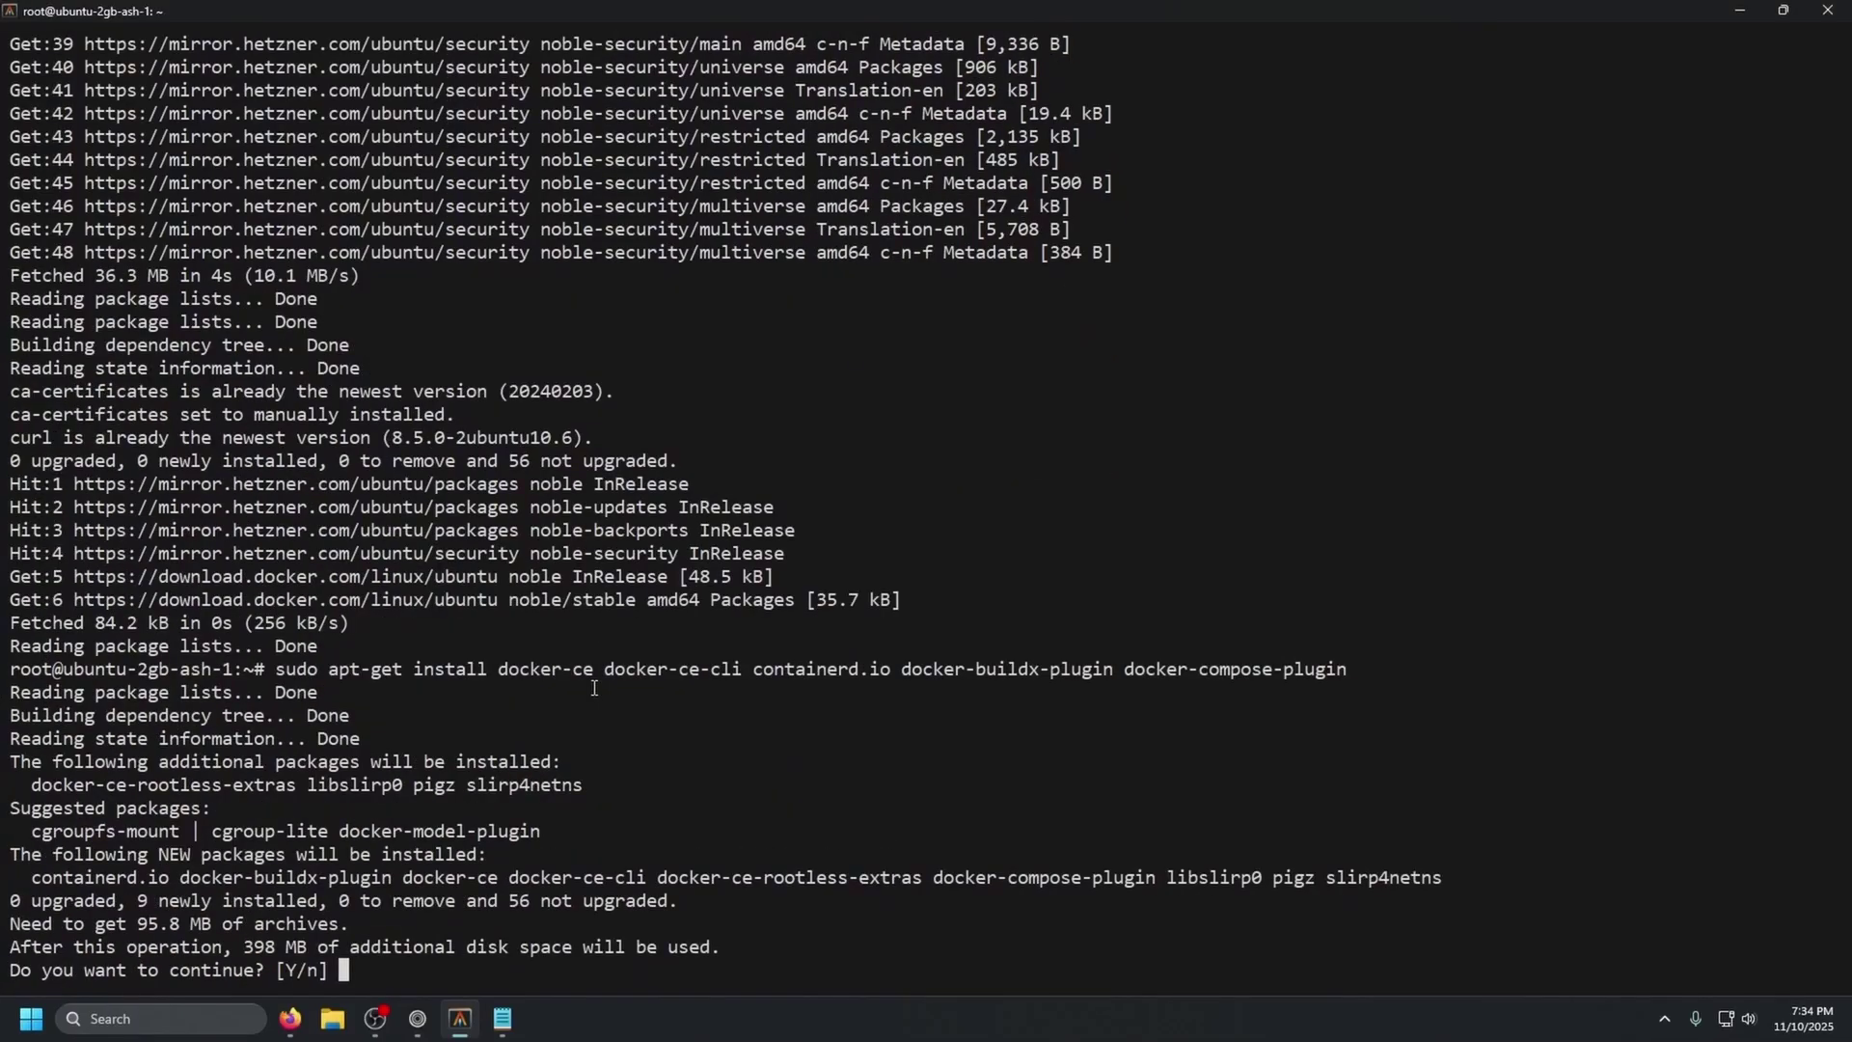
type("y")
key("Return")
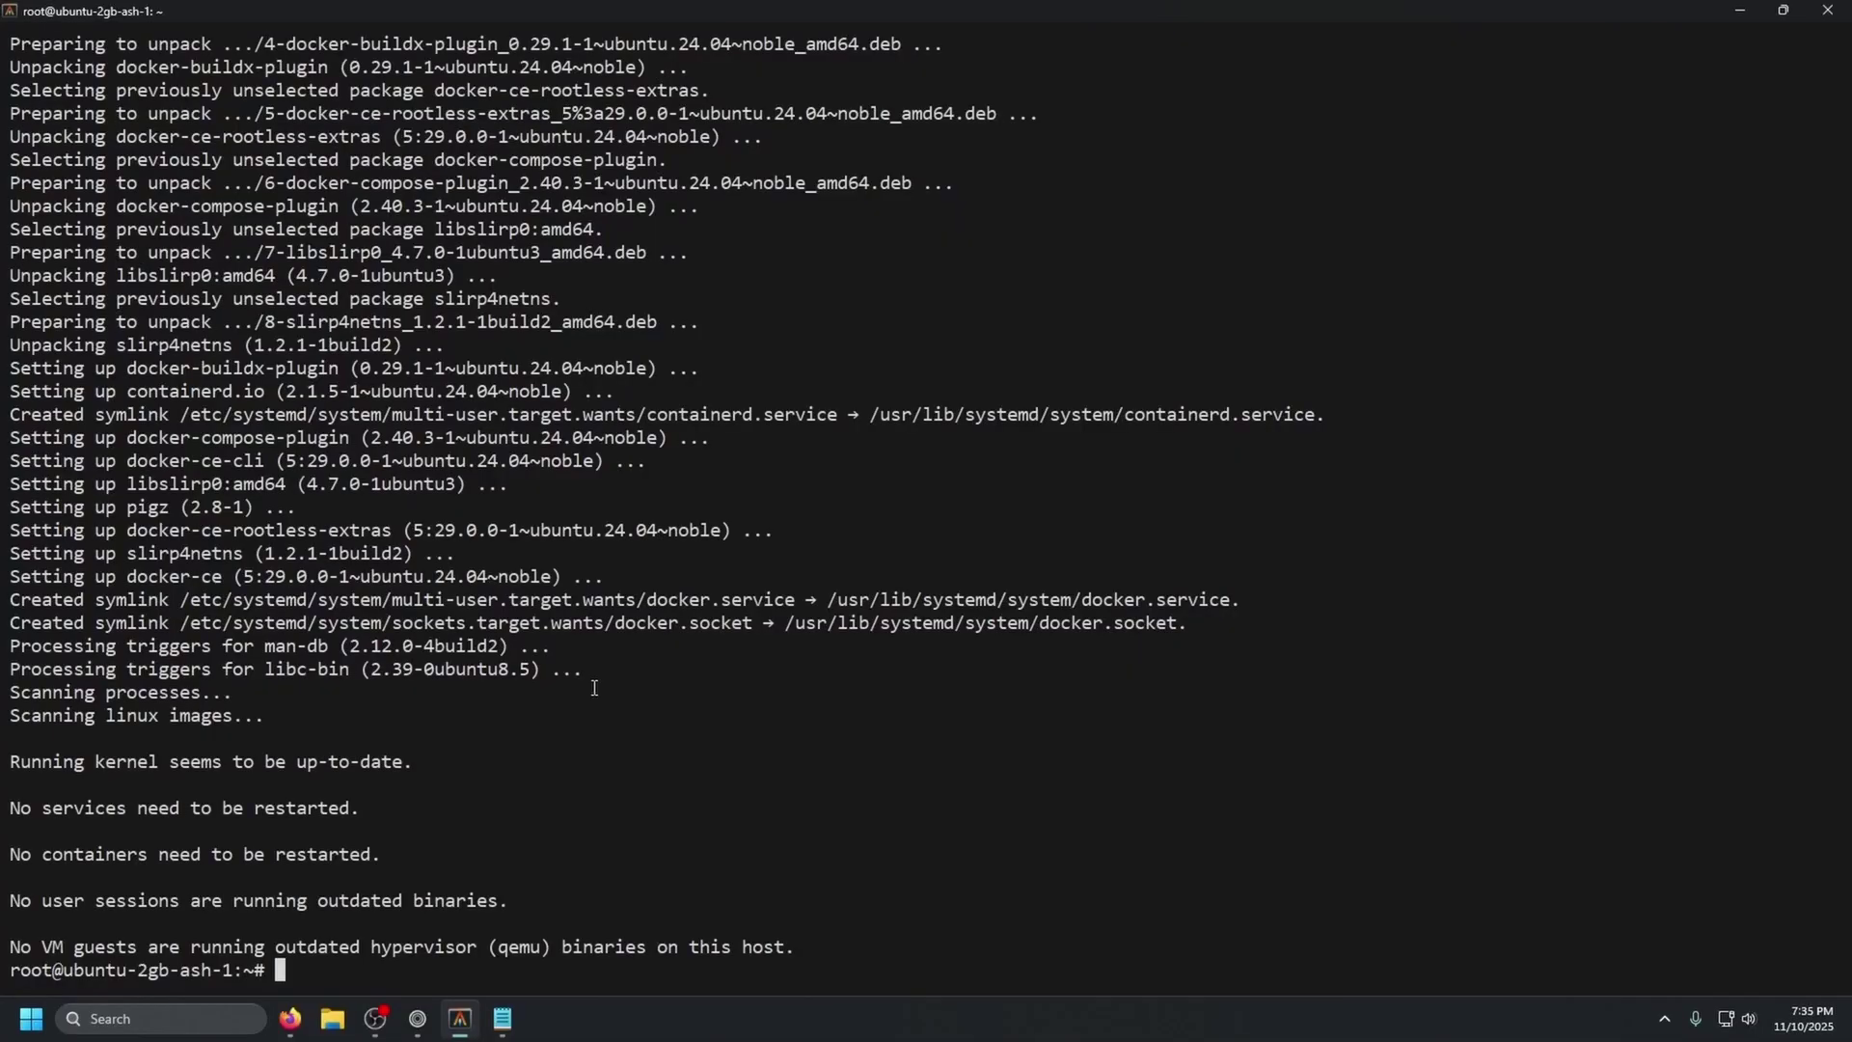
type("docker -v")
key("Return")
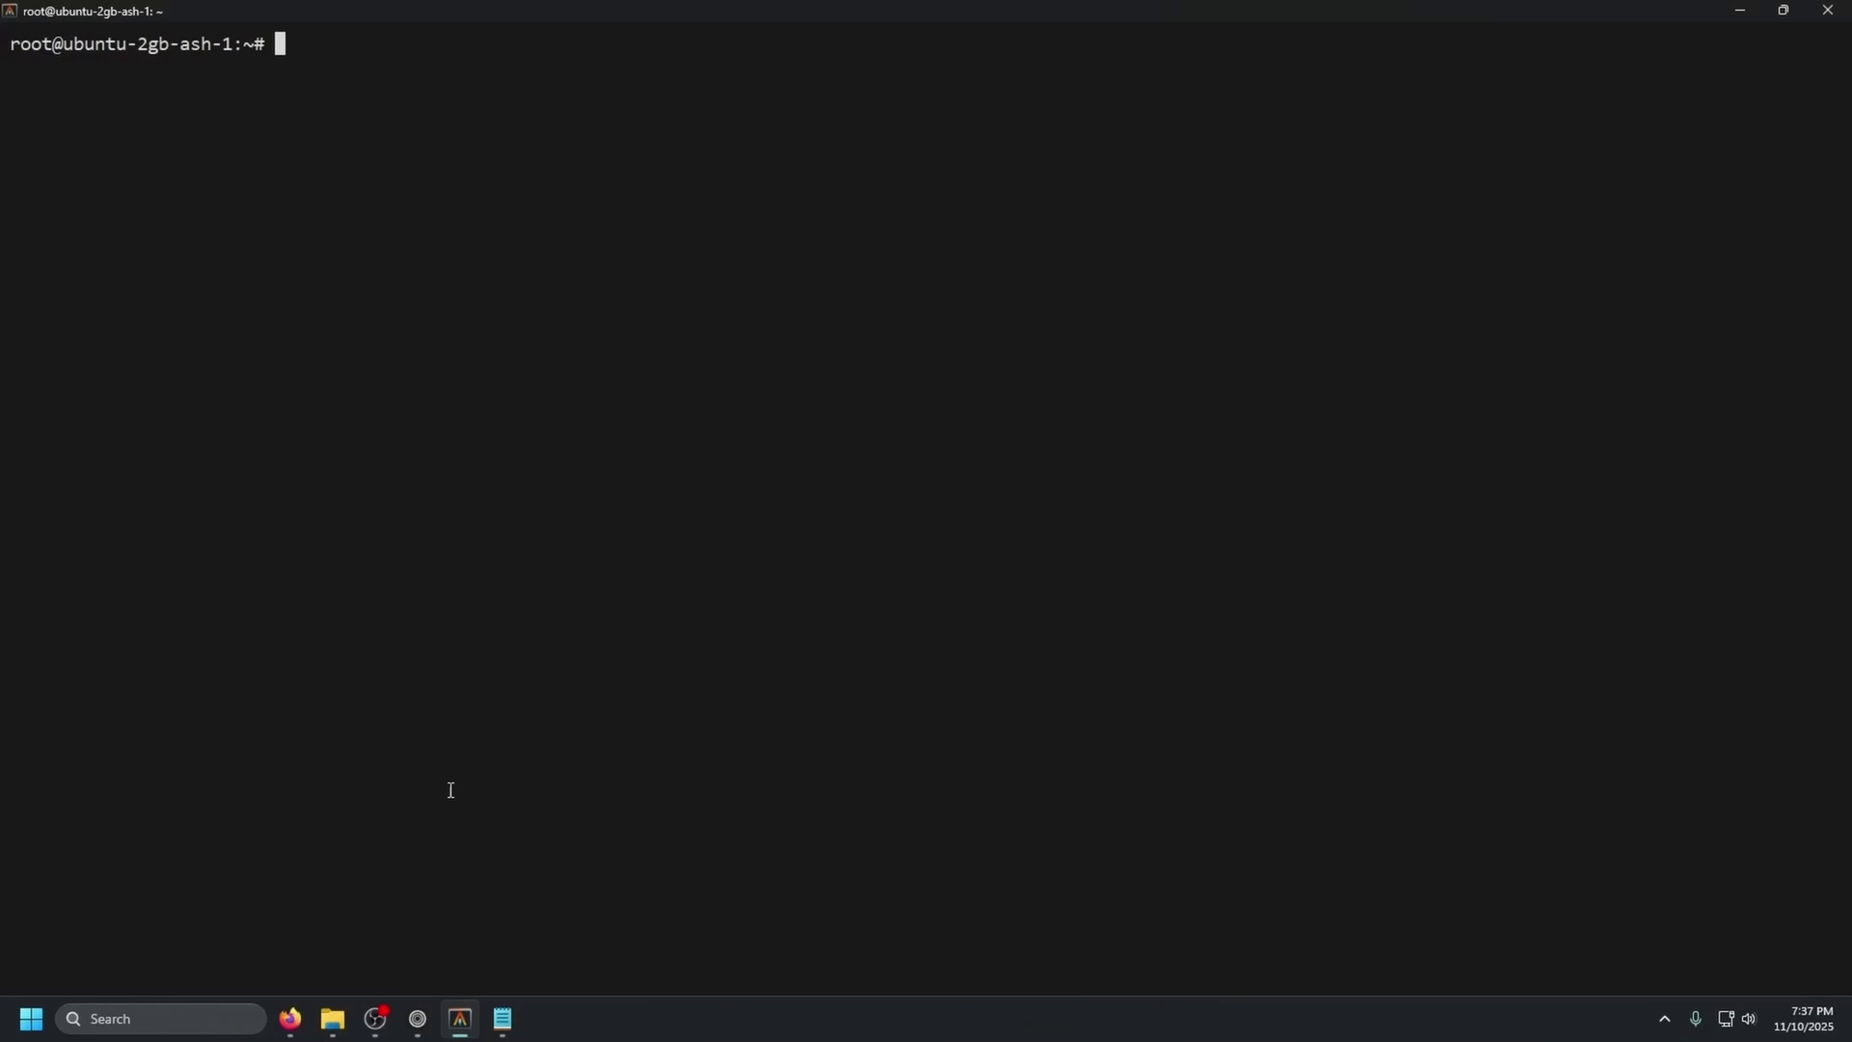
- Copy the Docker Compose install commands from the uptime-kuma README's How to Install section
left_click(418, 1018)
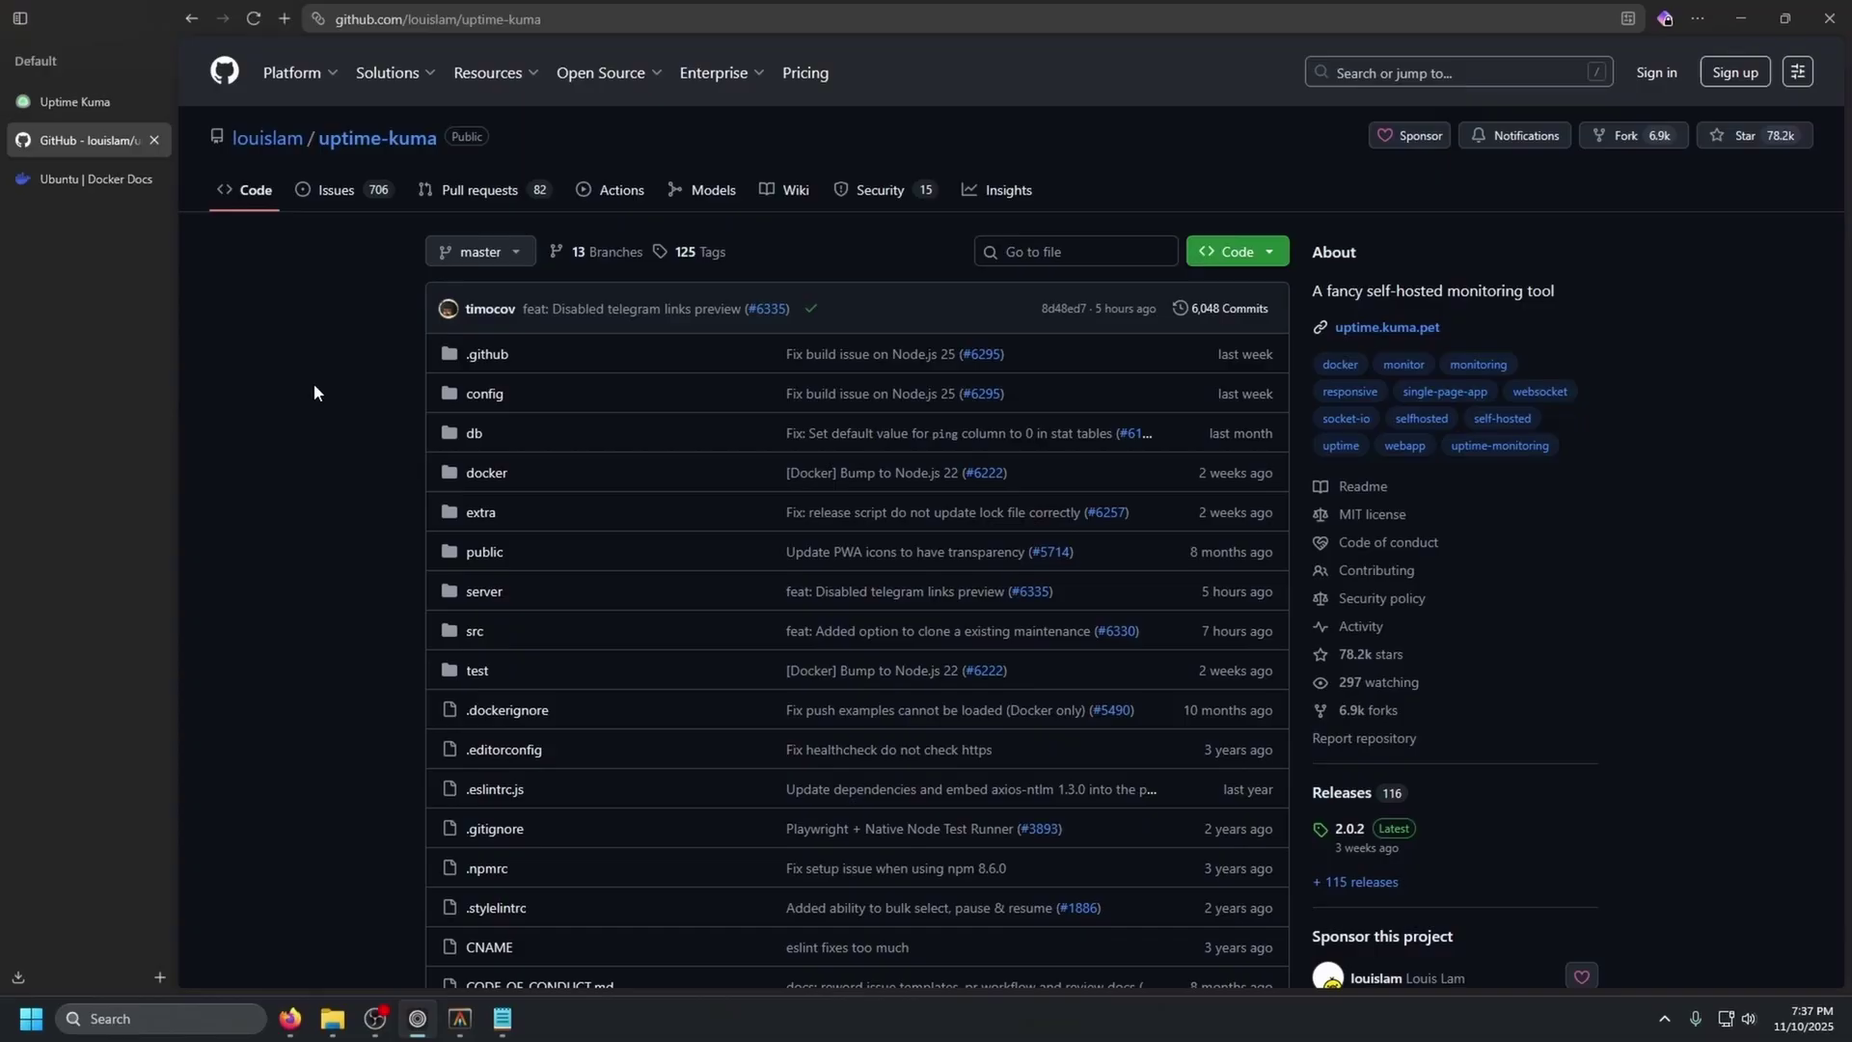
scroll(315, 385, "down", 15)
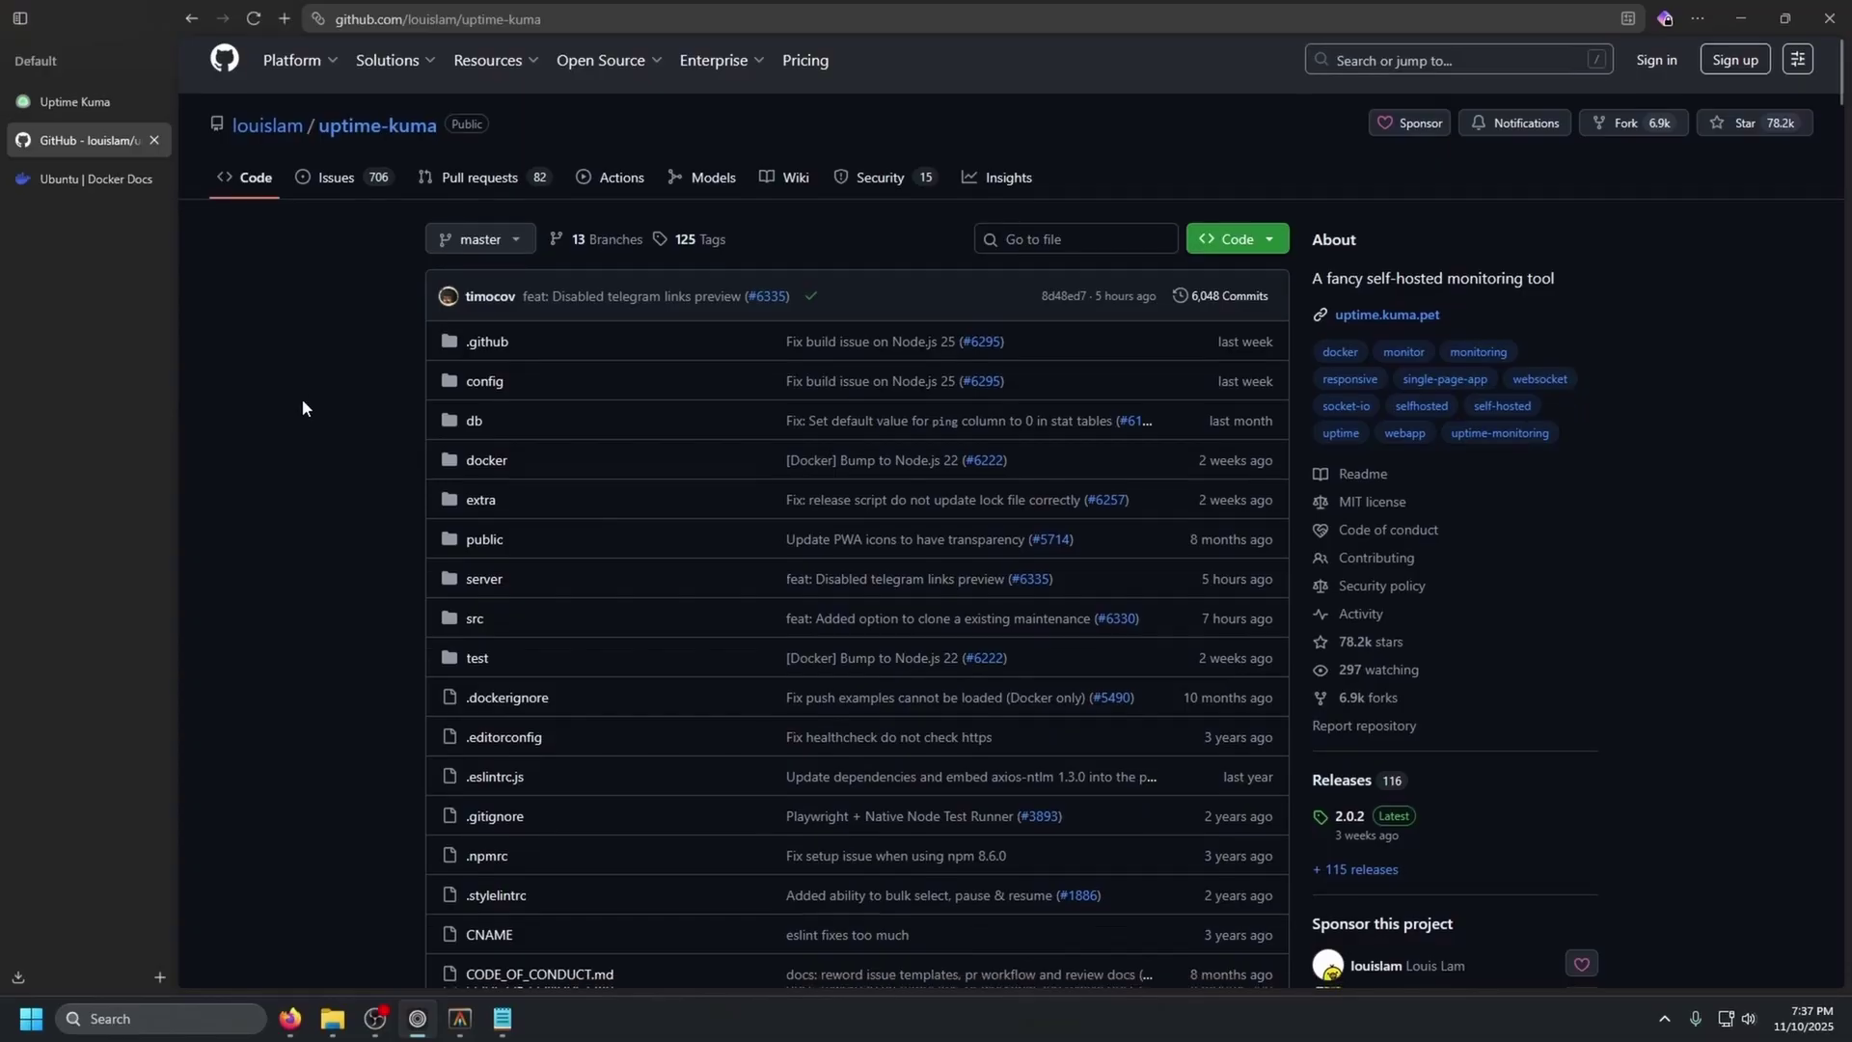
scroll(335, 417, "down", 9)
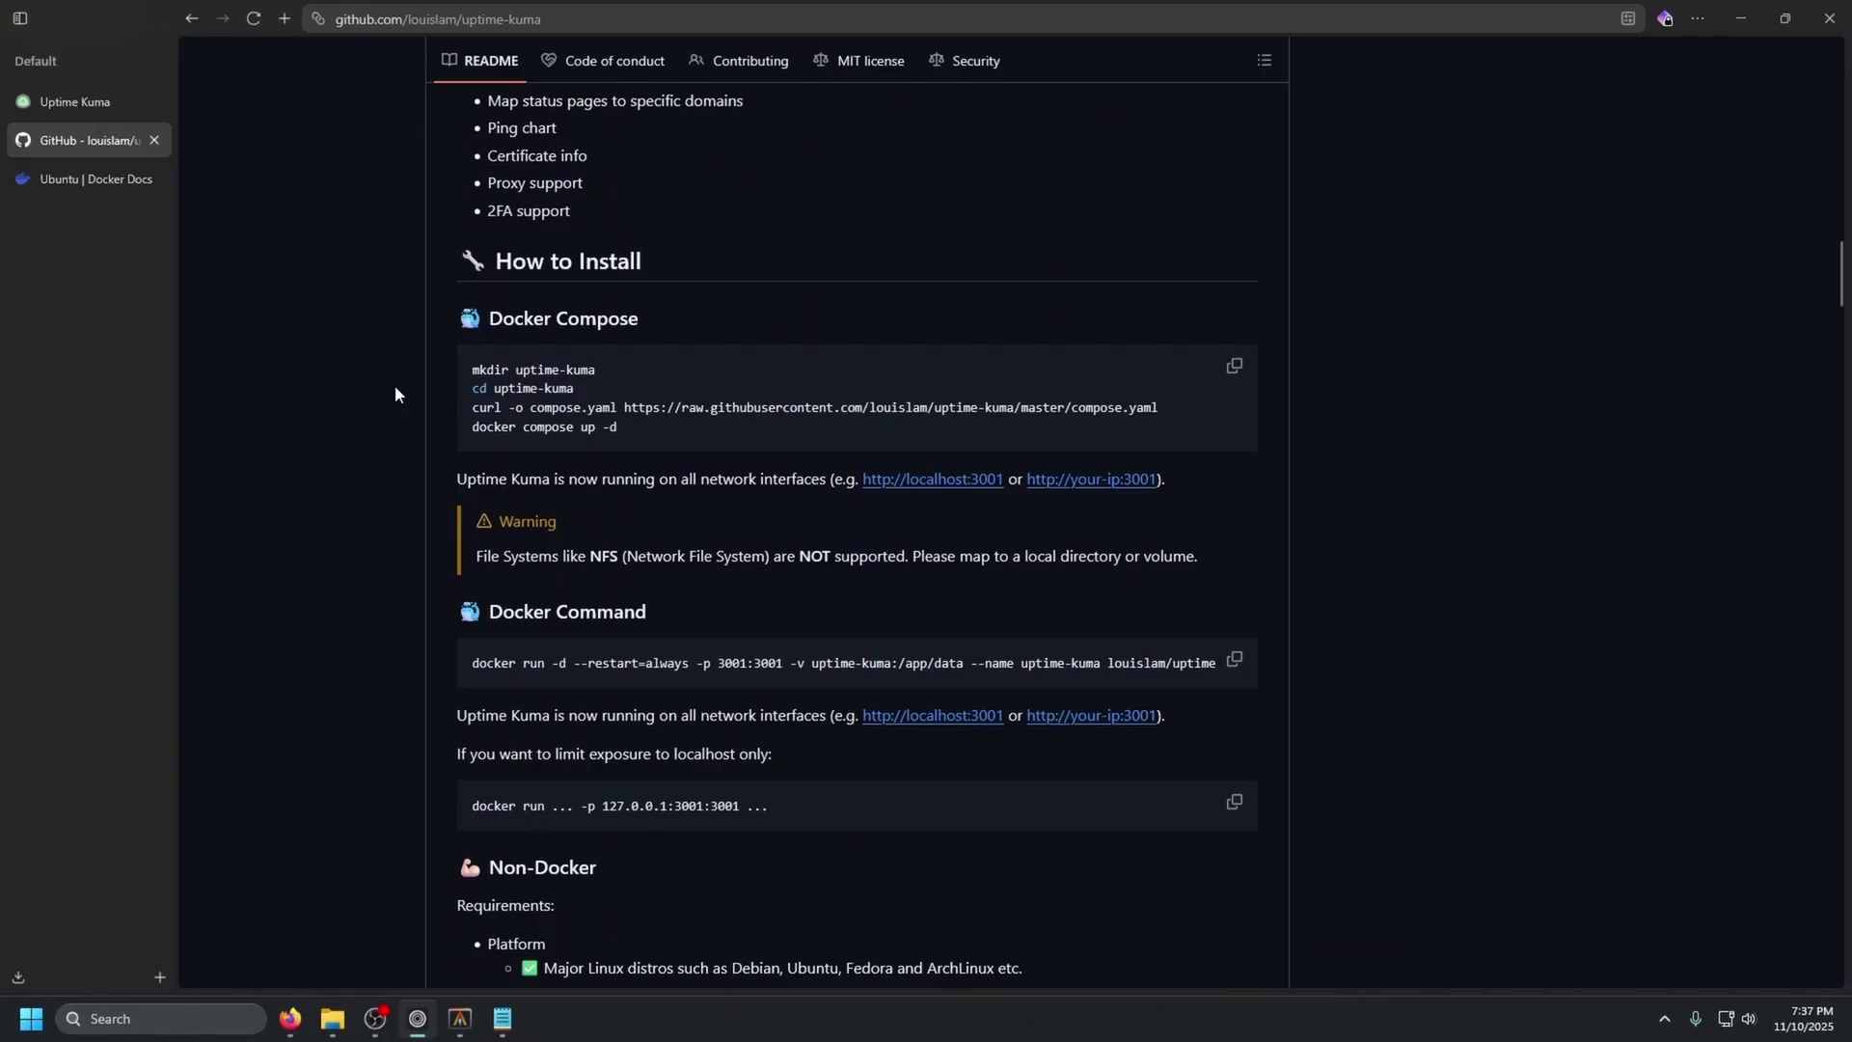
scroll(379, 533, "up", 7)
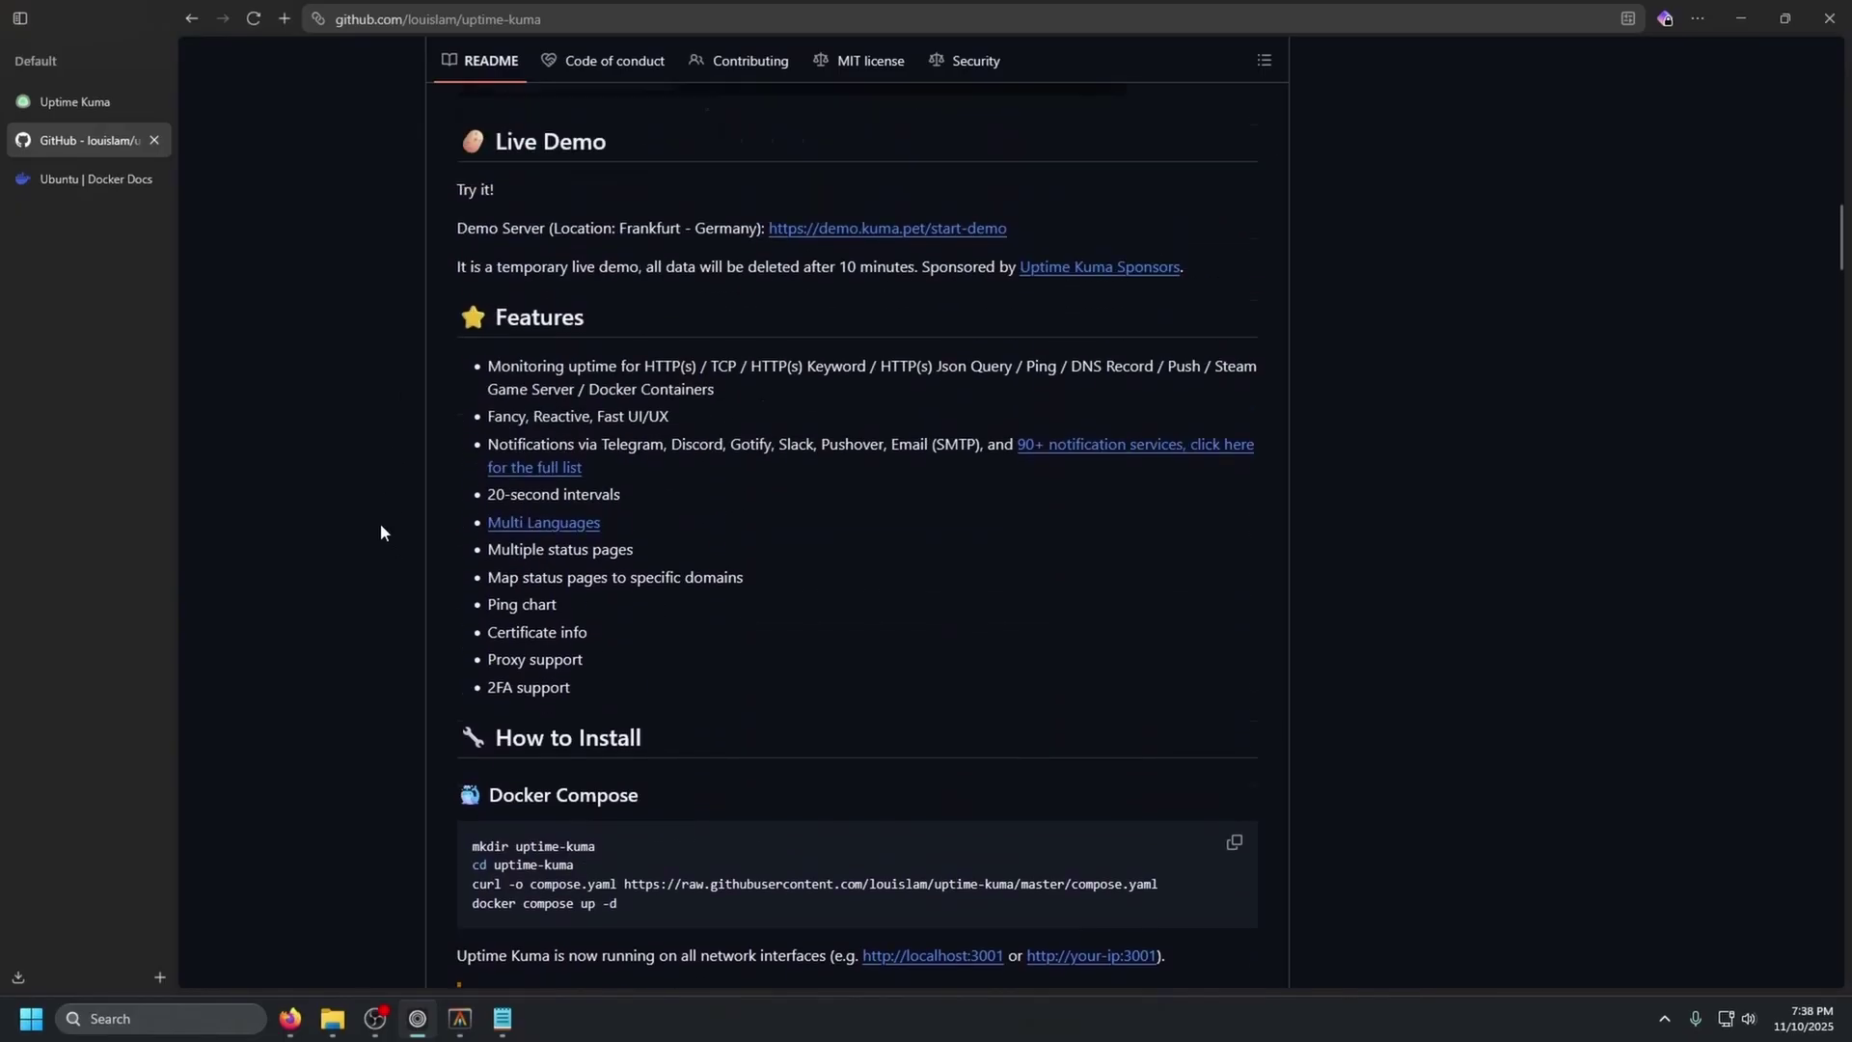
scroll(379, 530, "down", 6)
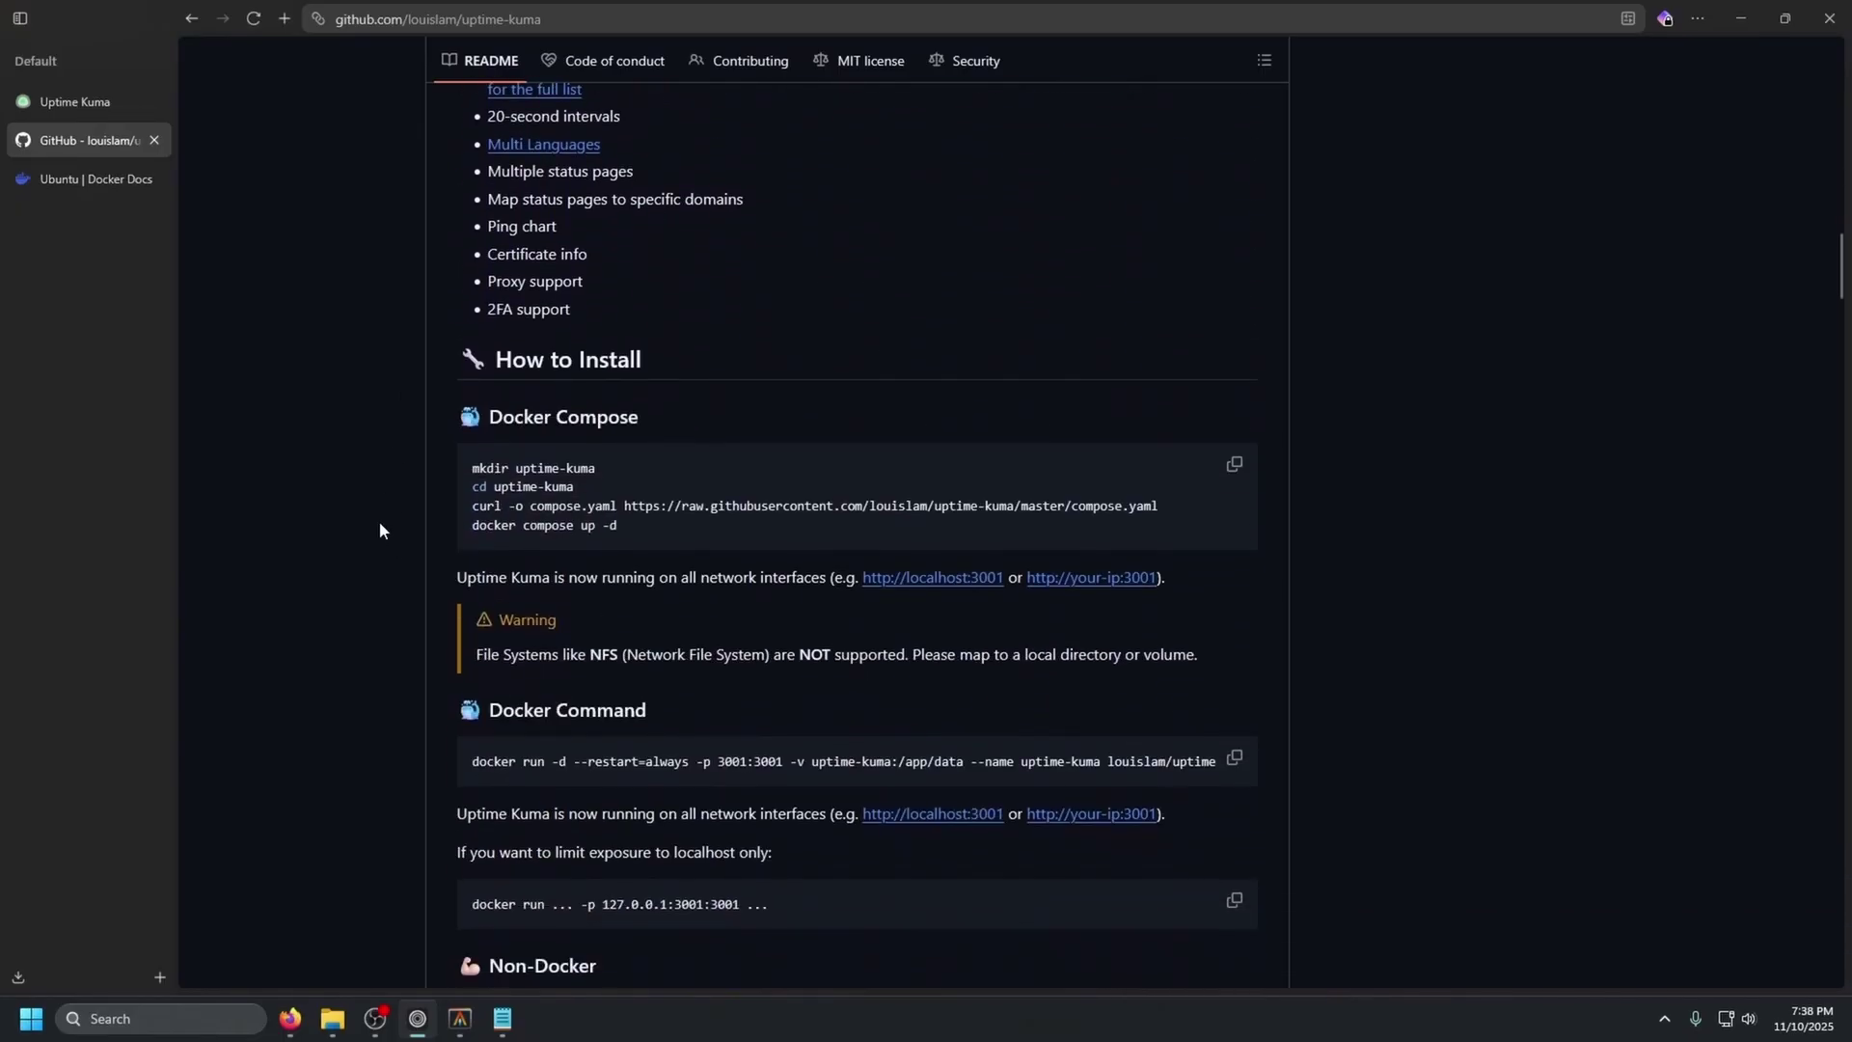
double_click(522, 468)
left_click_drag(669, 535, 448, 480)
left_click(1234, 466)
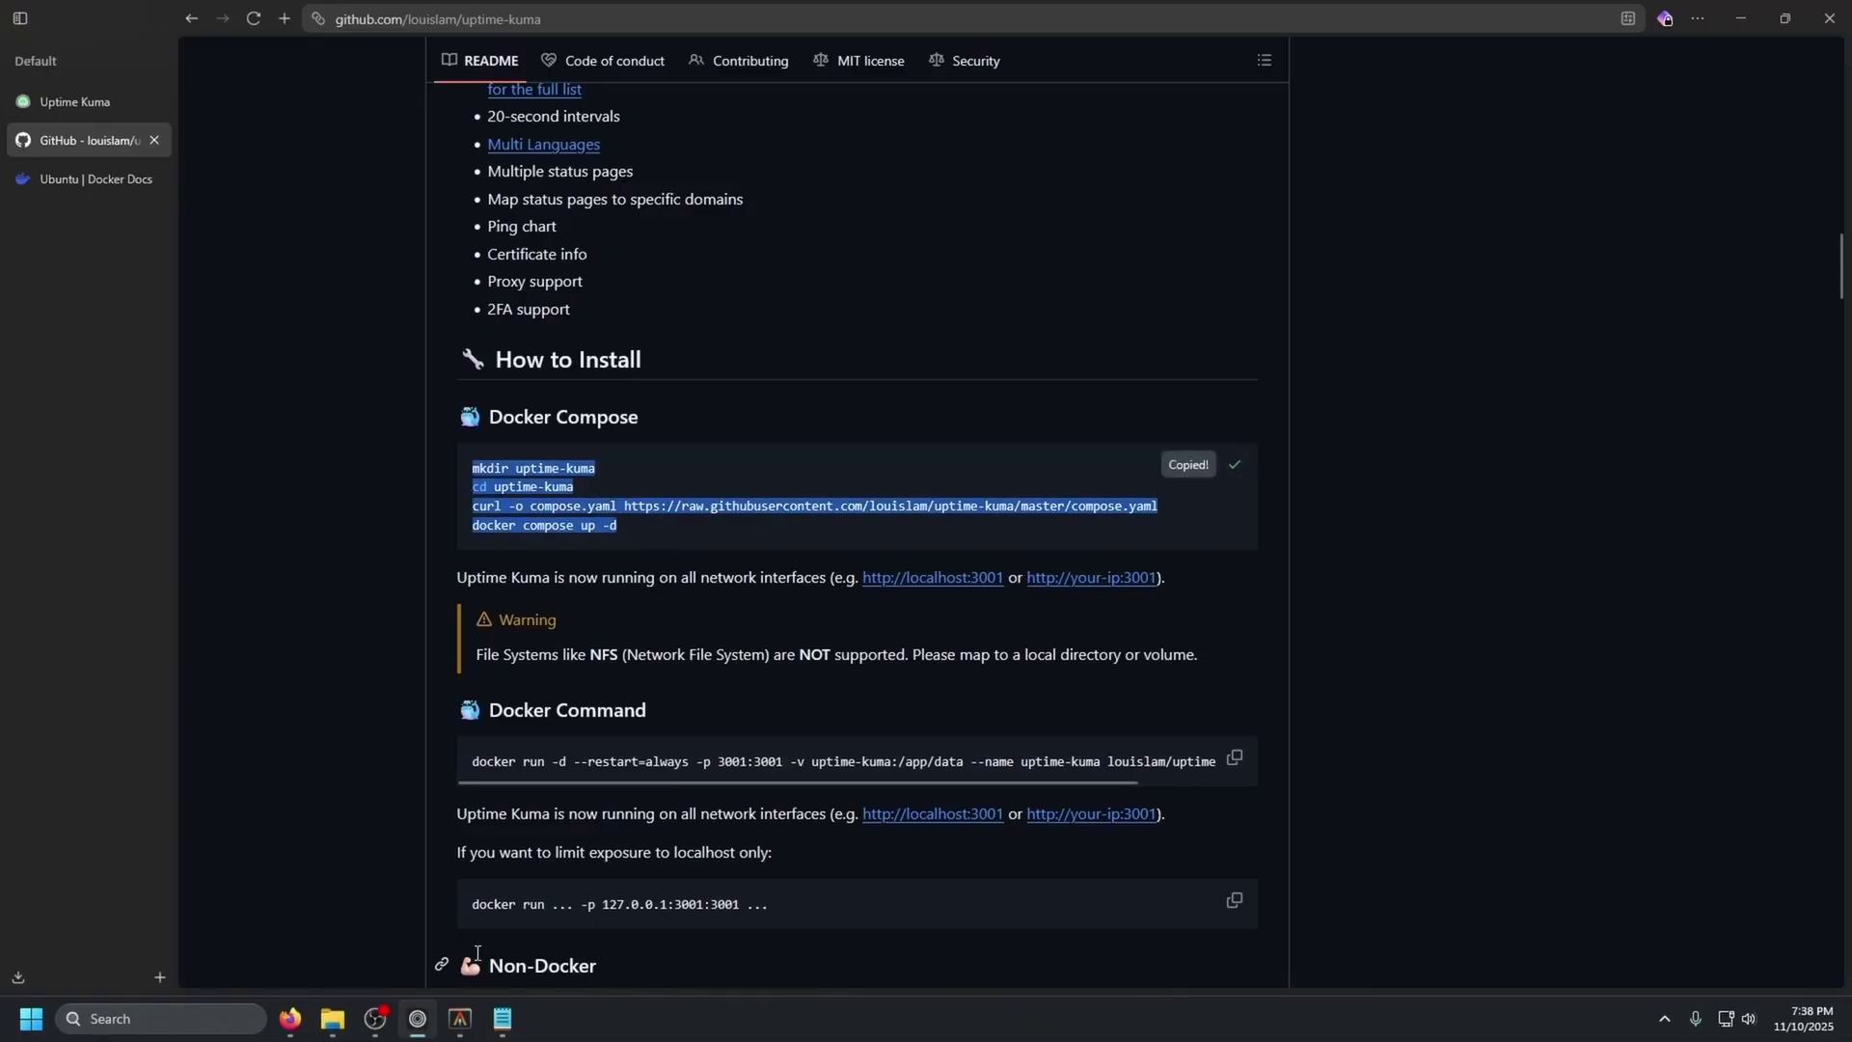
left_click(461, 1020)
- Run the compose commands and confirm with docker ps that uptime-kuma is healthy on port 3001
key("ctrl+v")
key("Return")
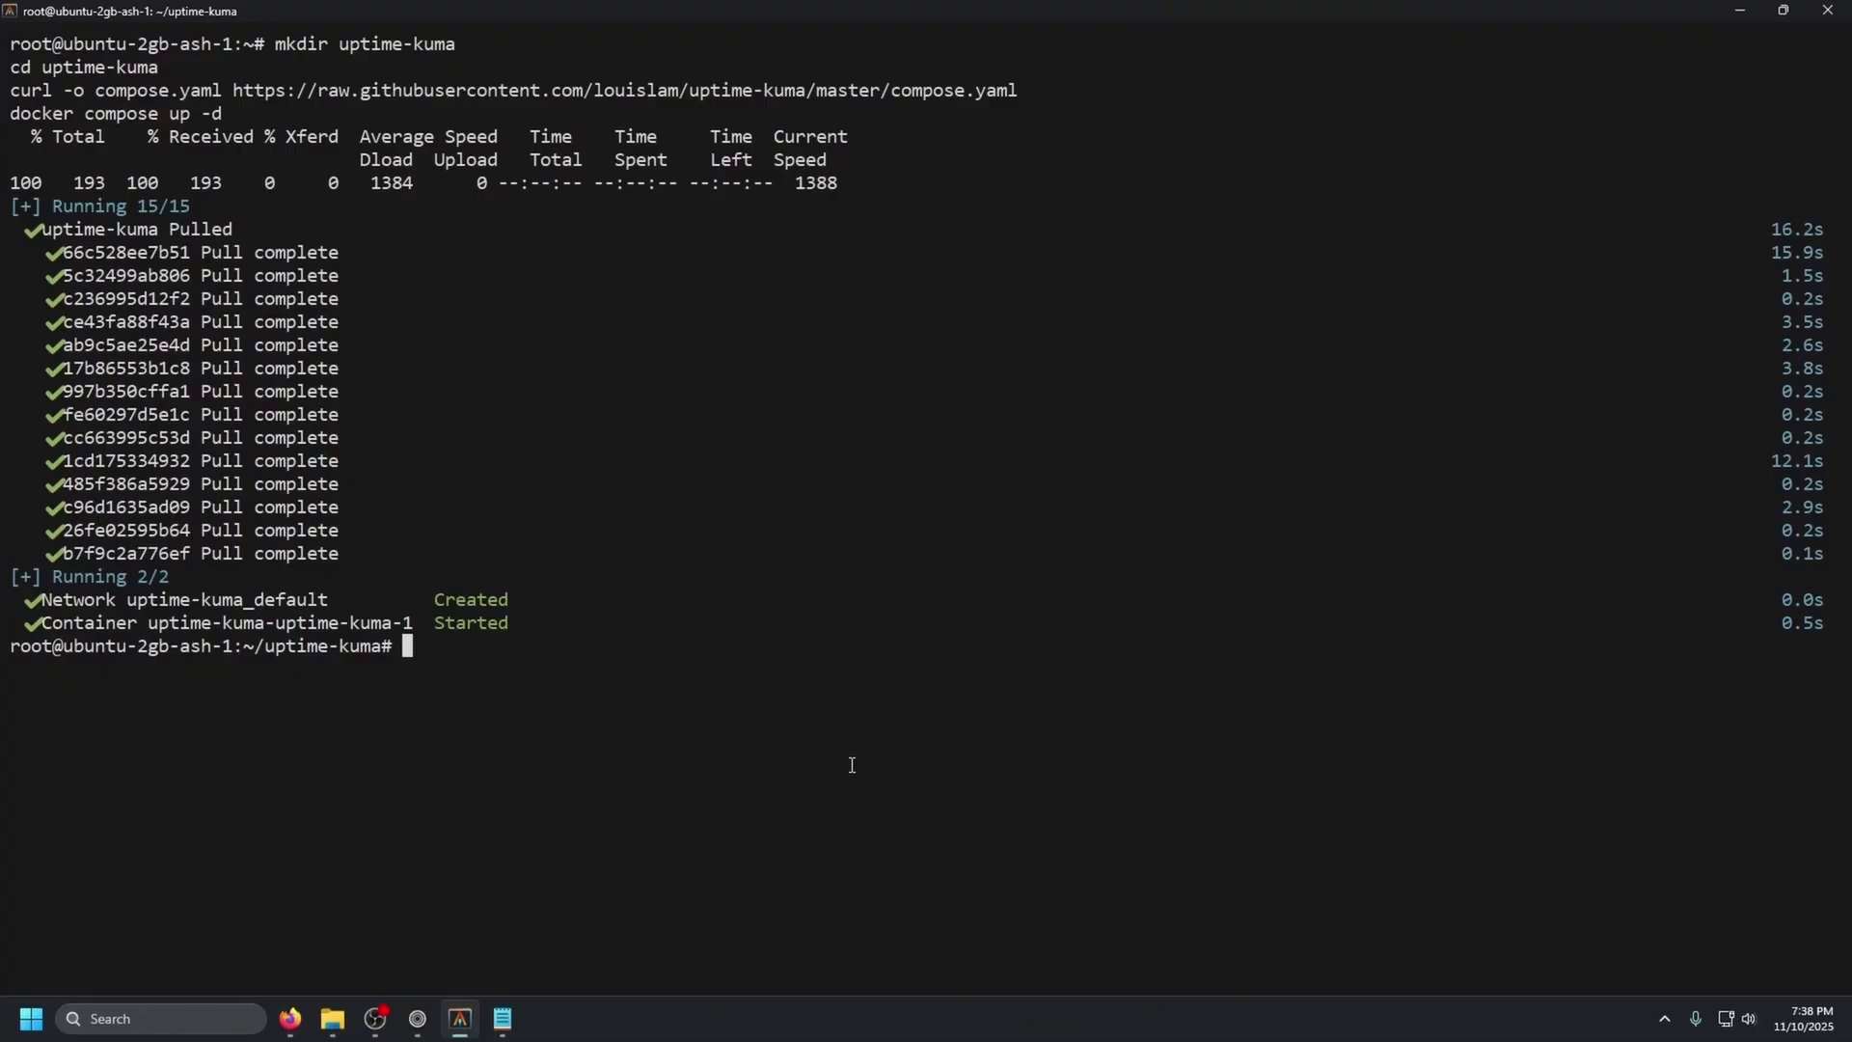
type("docker ps")
key("Return")
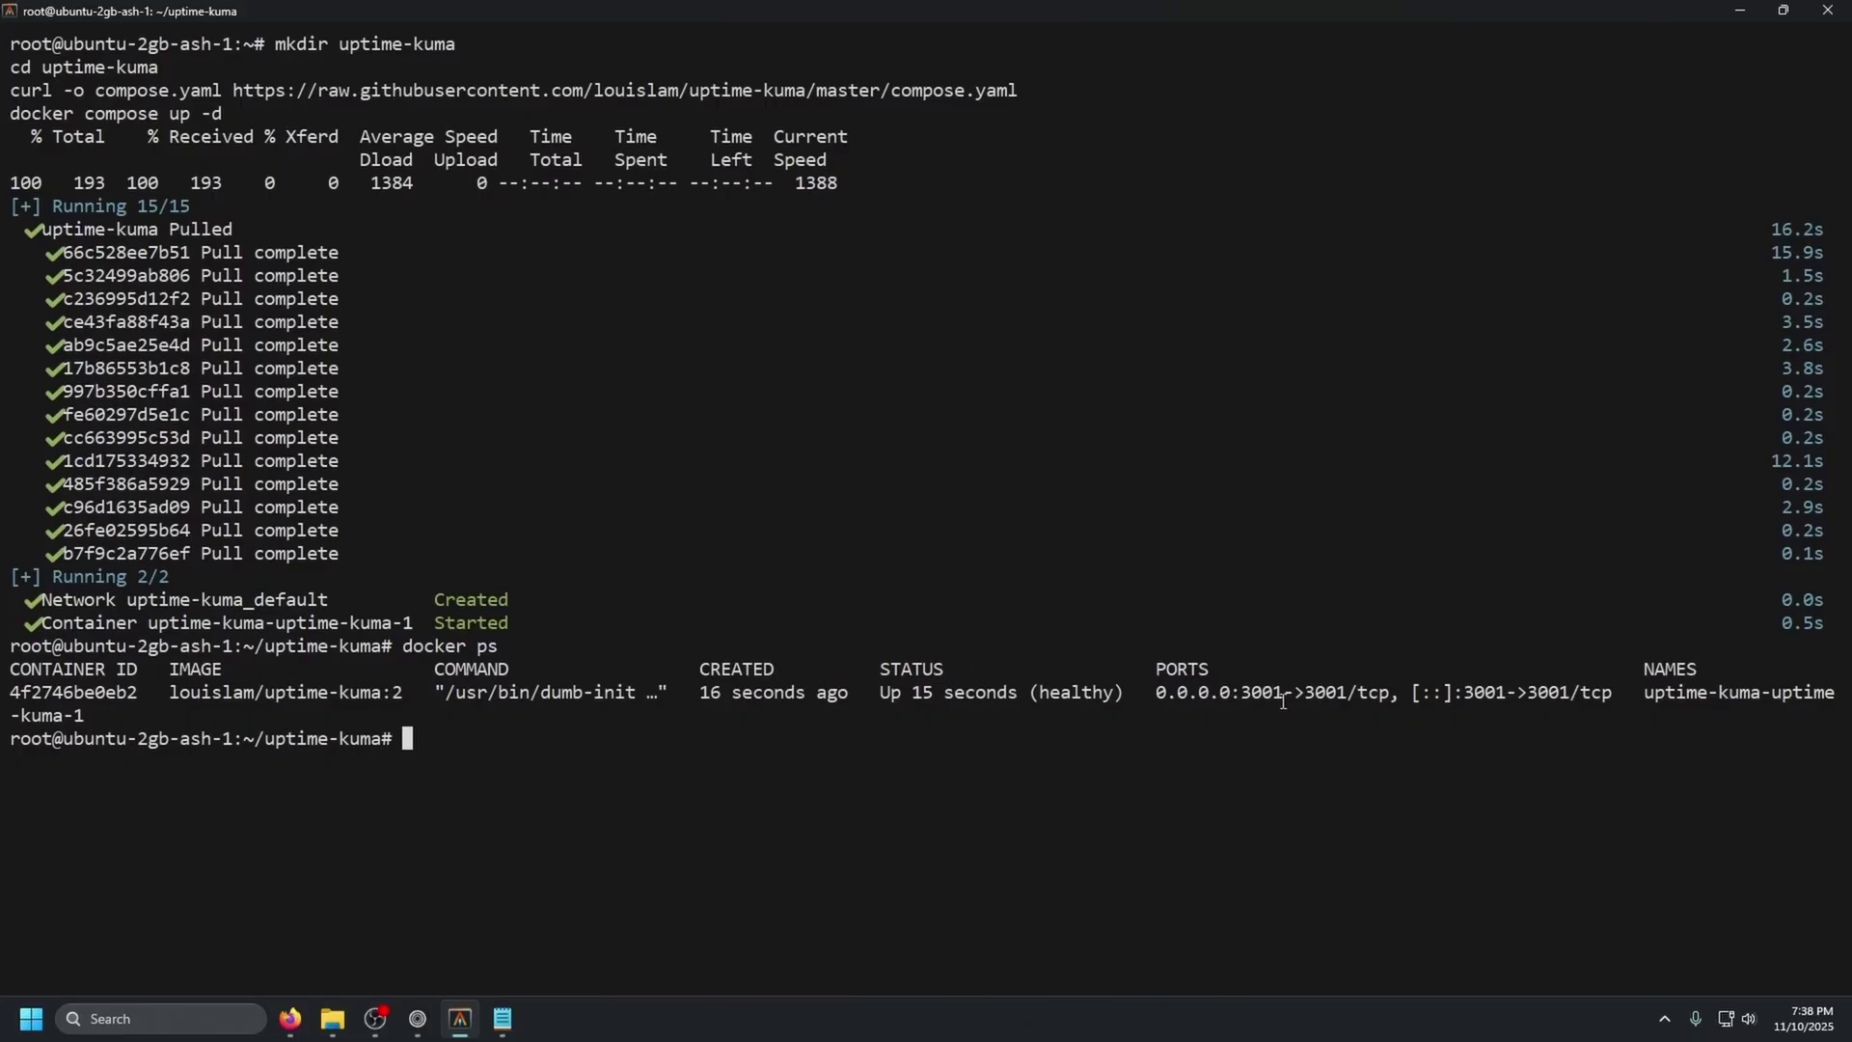
left_click_drag(672, 735, 672, 731)
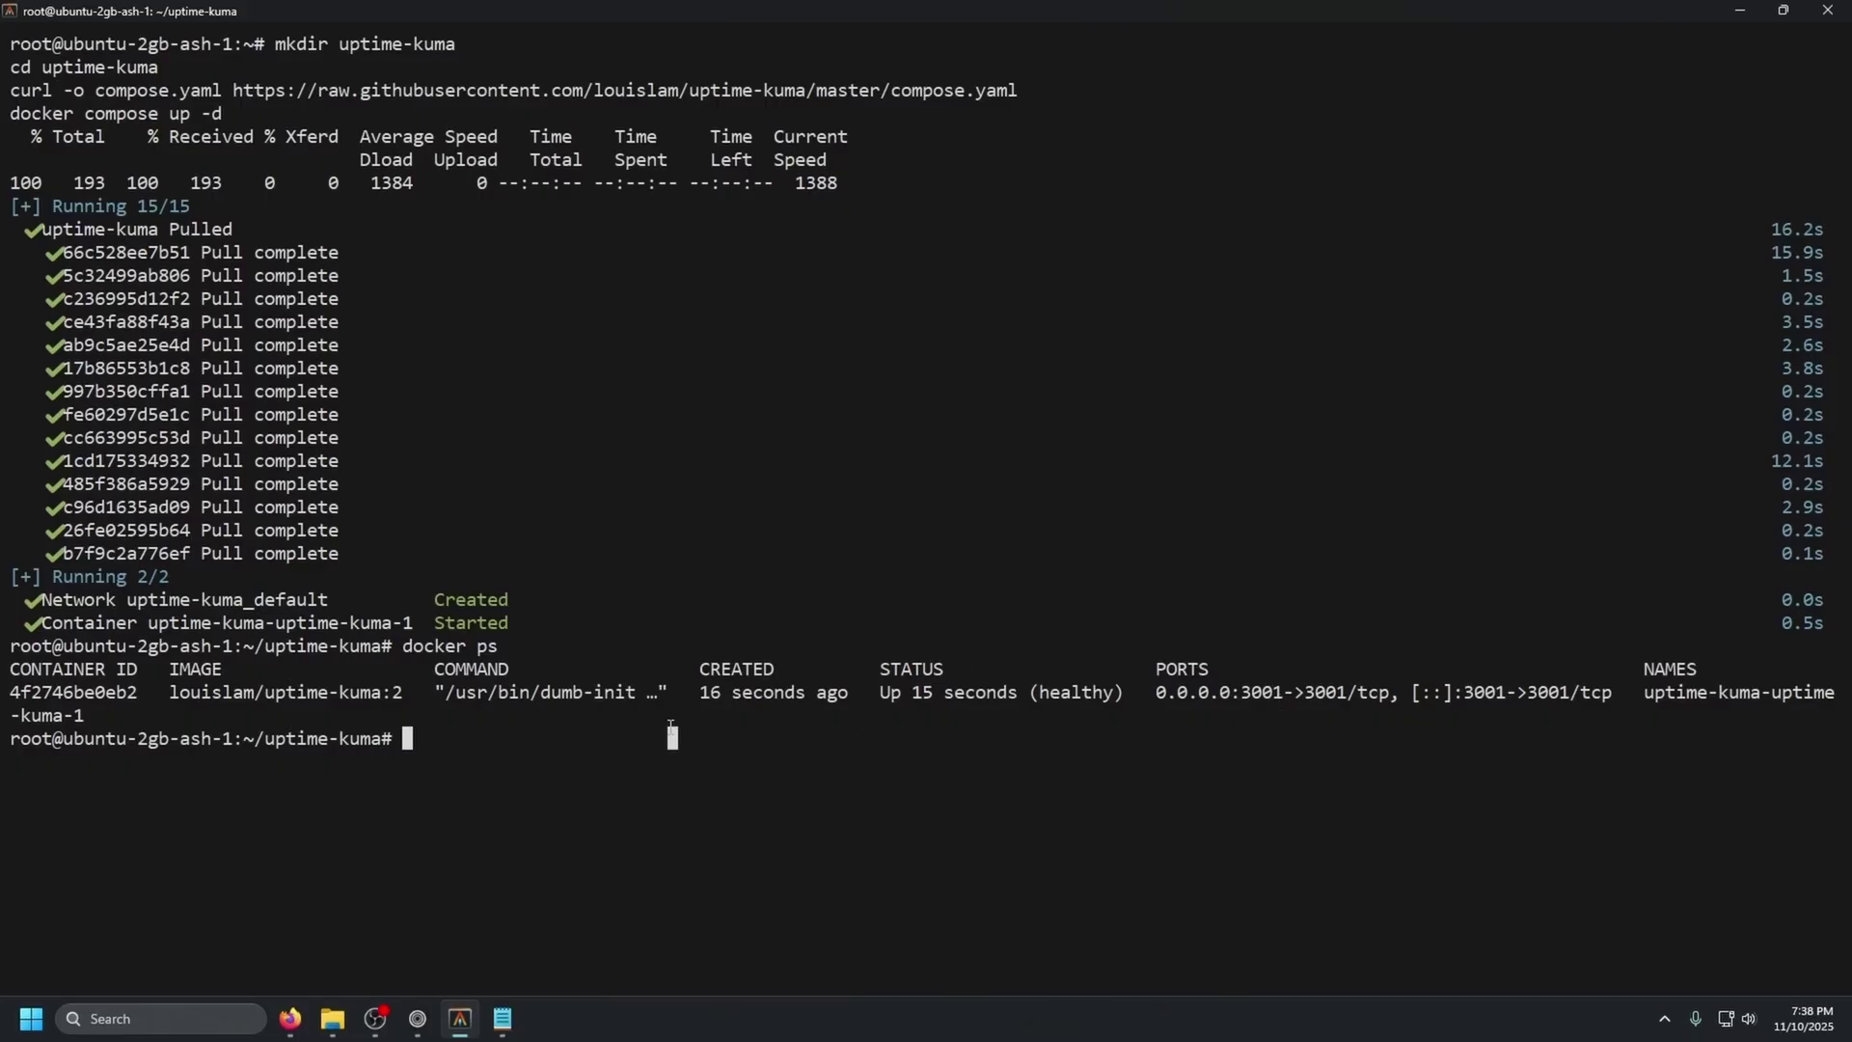
left_click(449, 755)
- List the network addresses with ip a and select the public IP 178.156.217.82
type("ip a")
key("Return")
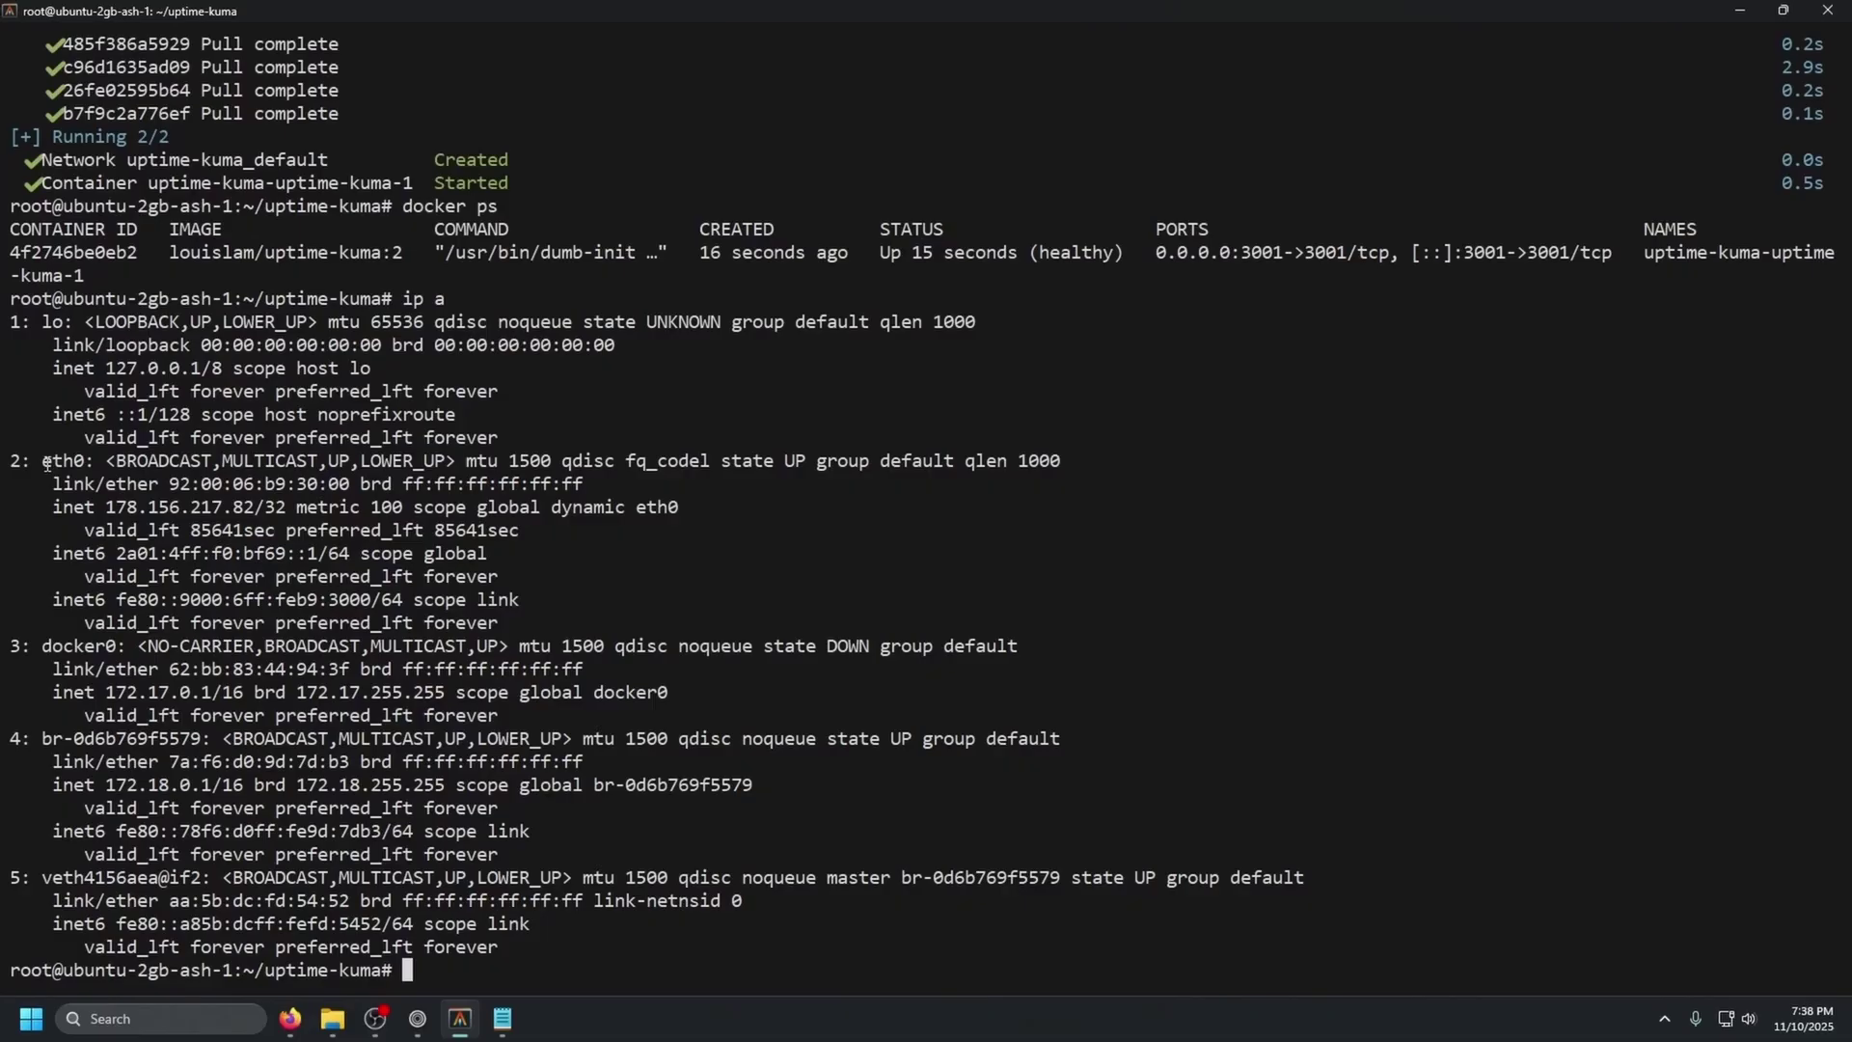
left_click_drag(42, 461, 254, 507)
- Open Uptime Kuma at 178.156.217.82:3001 in a new browser tab
left_click(417, 1018)
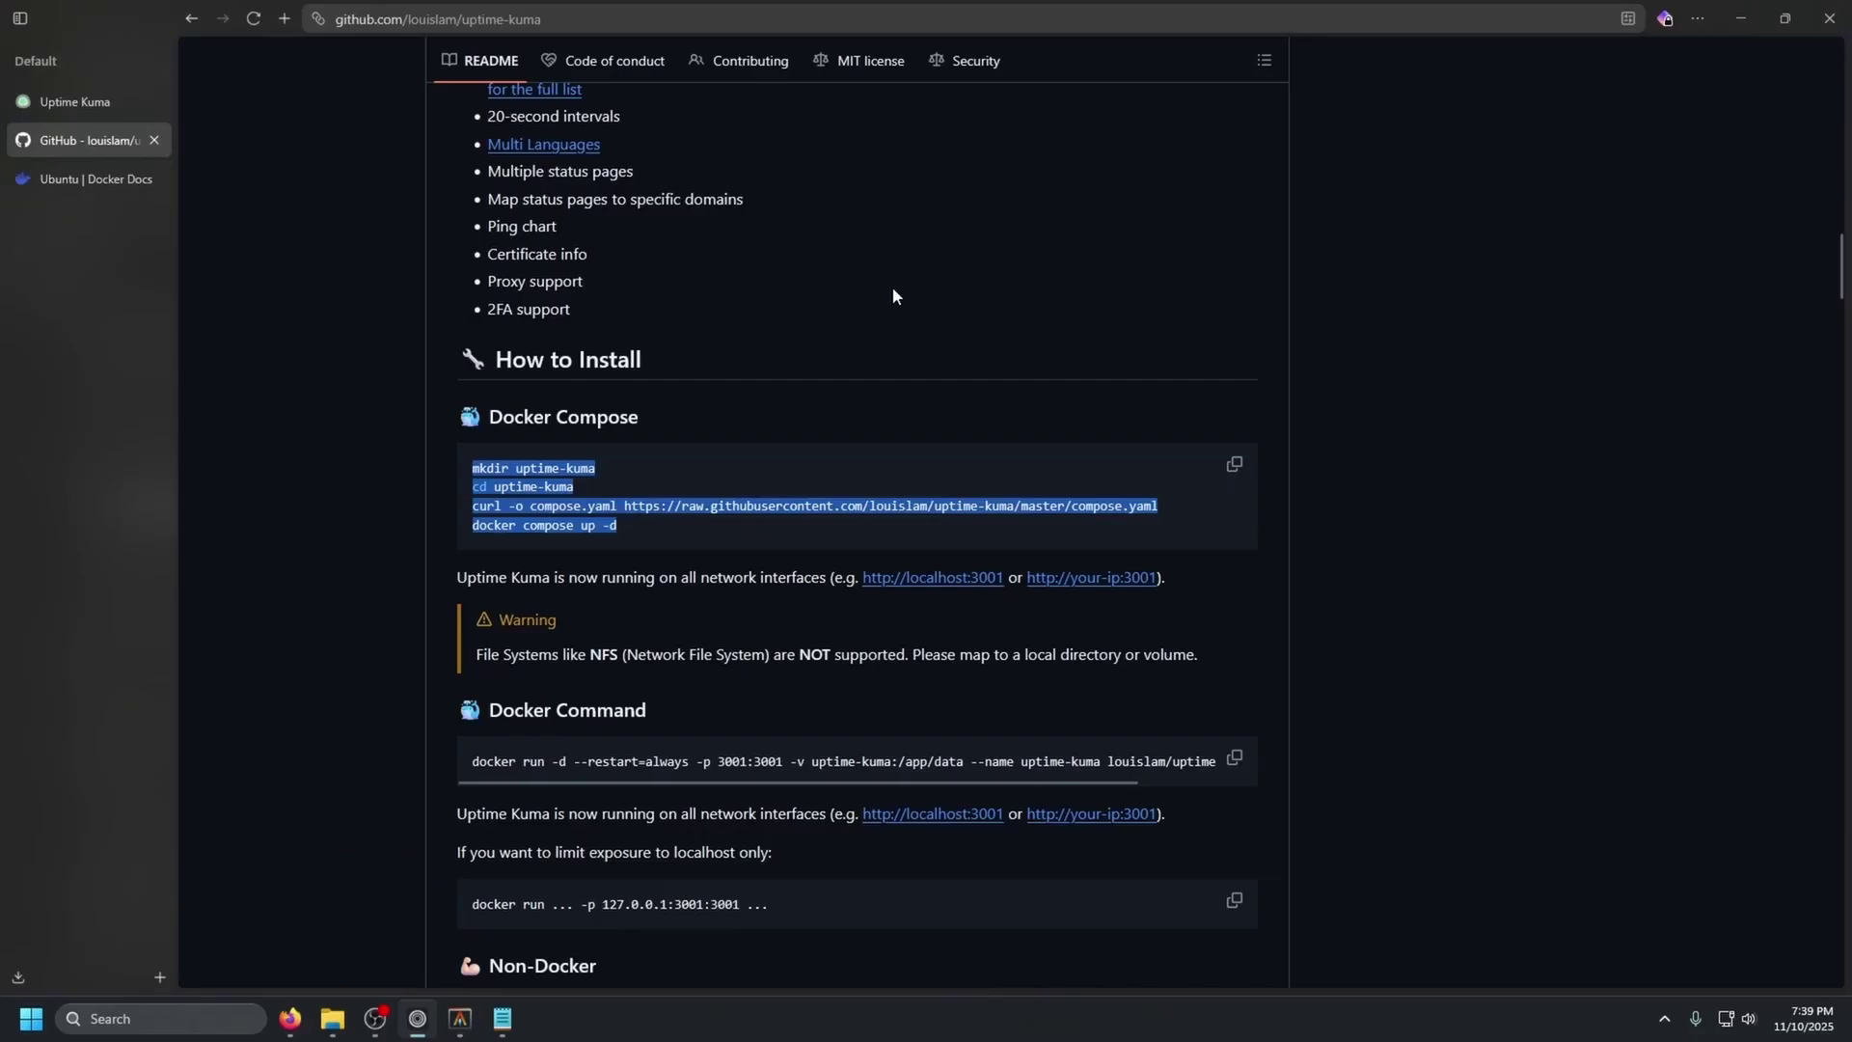
key("ctrl+t")
key("ctrl+v")
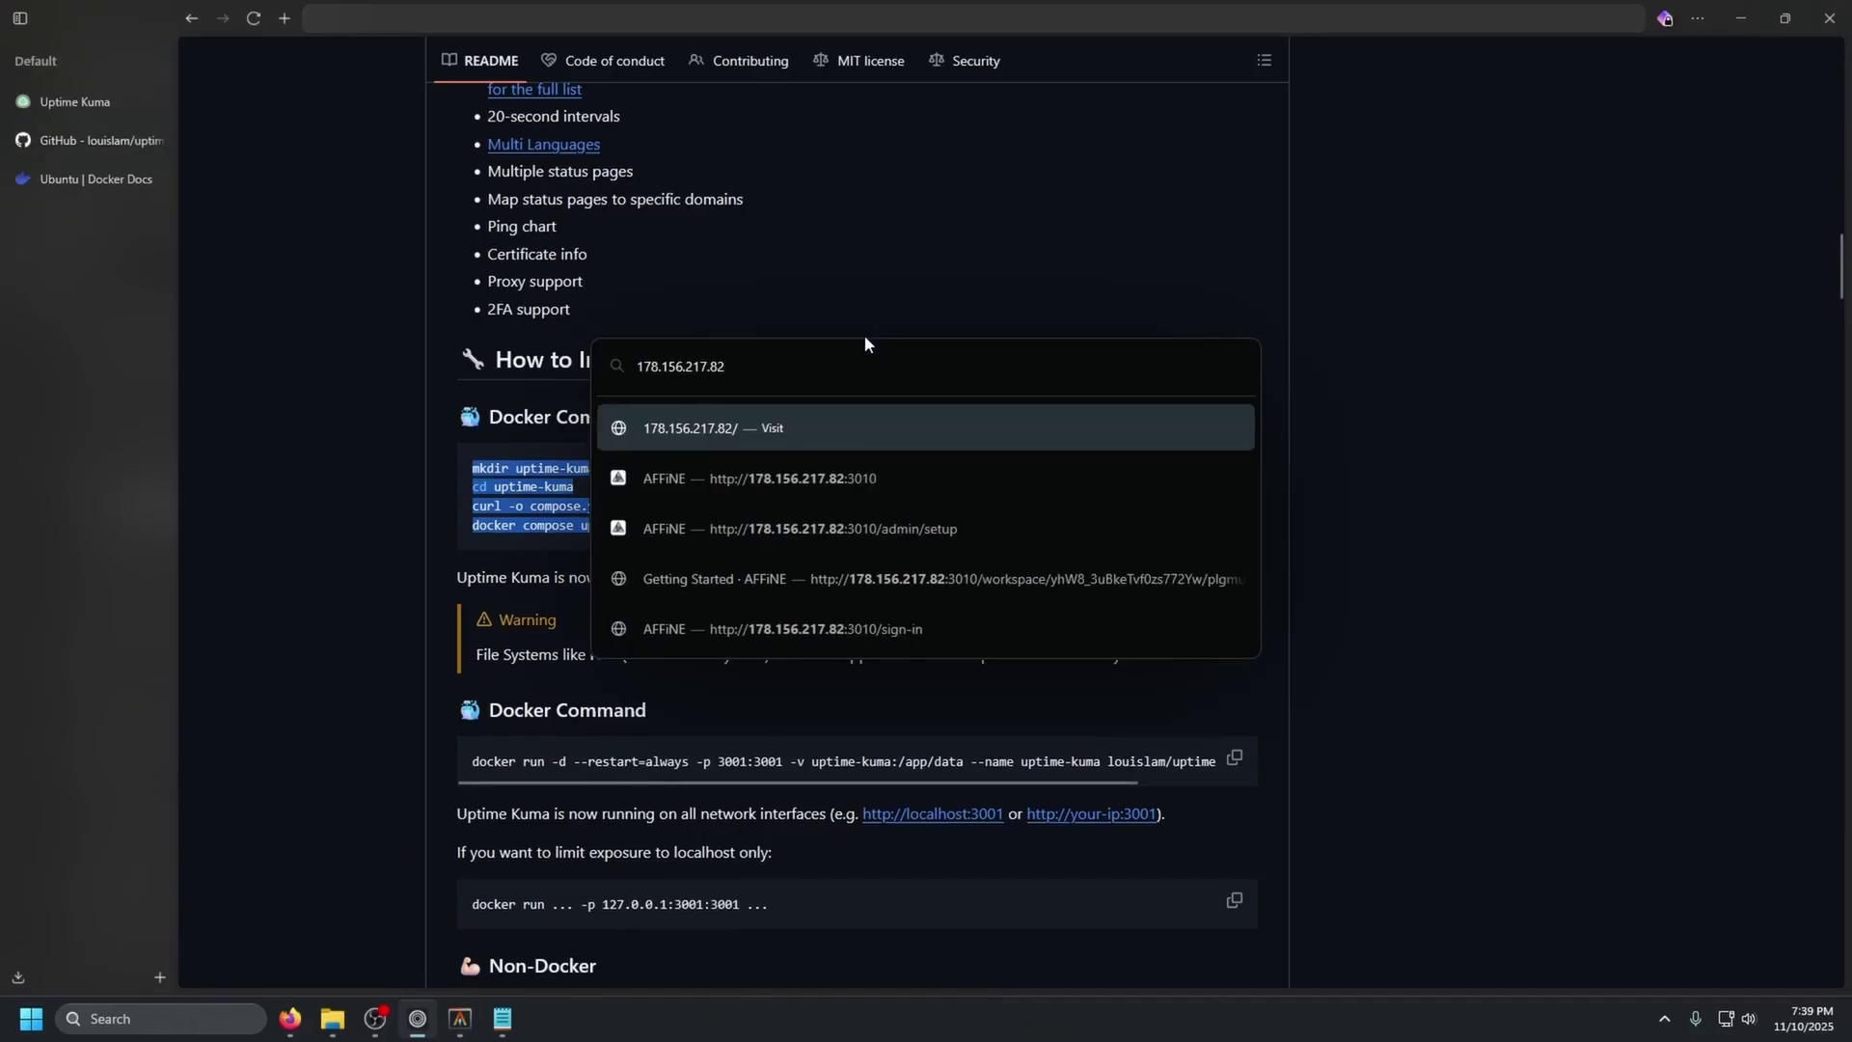
type(":3001")
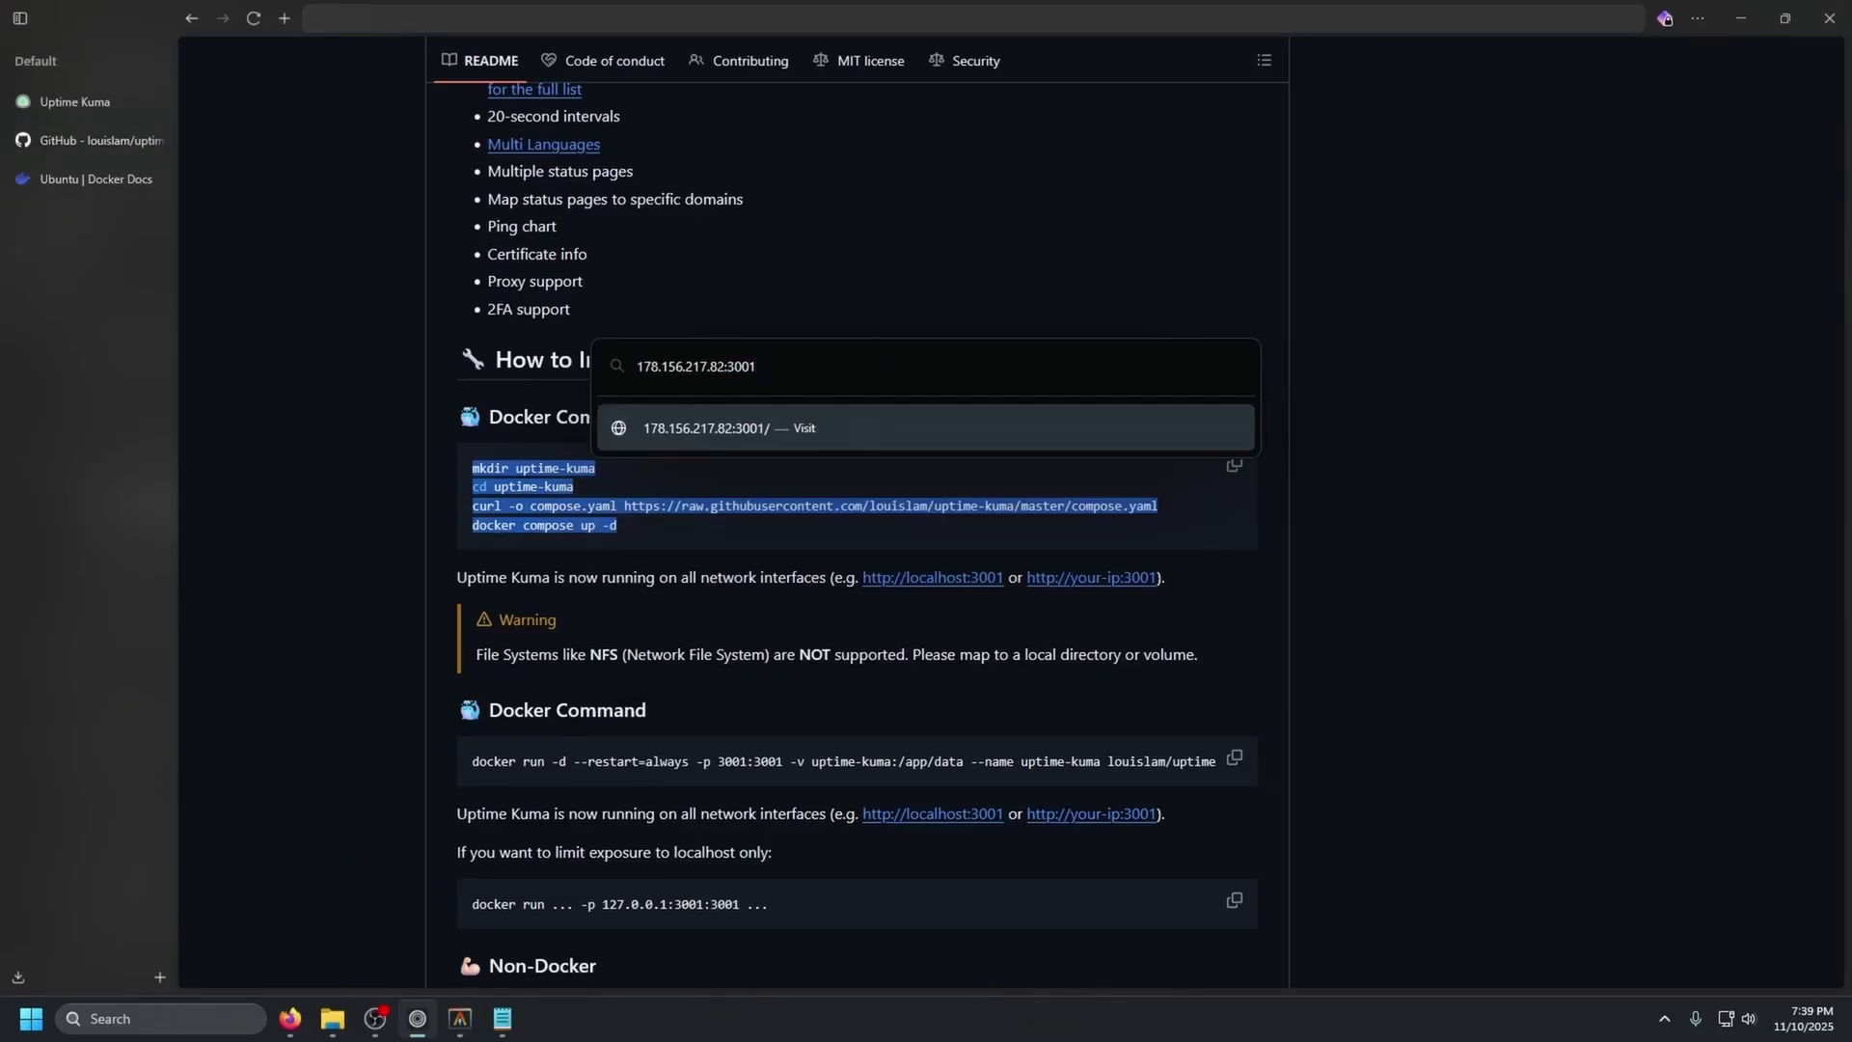
key("Return")
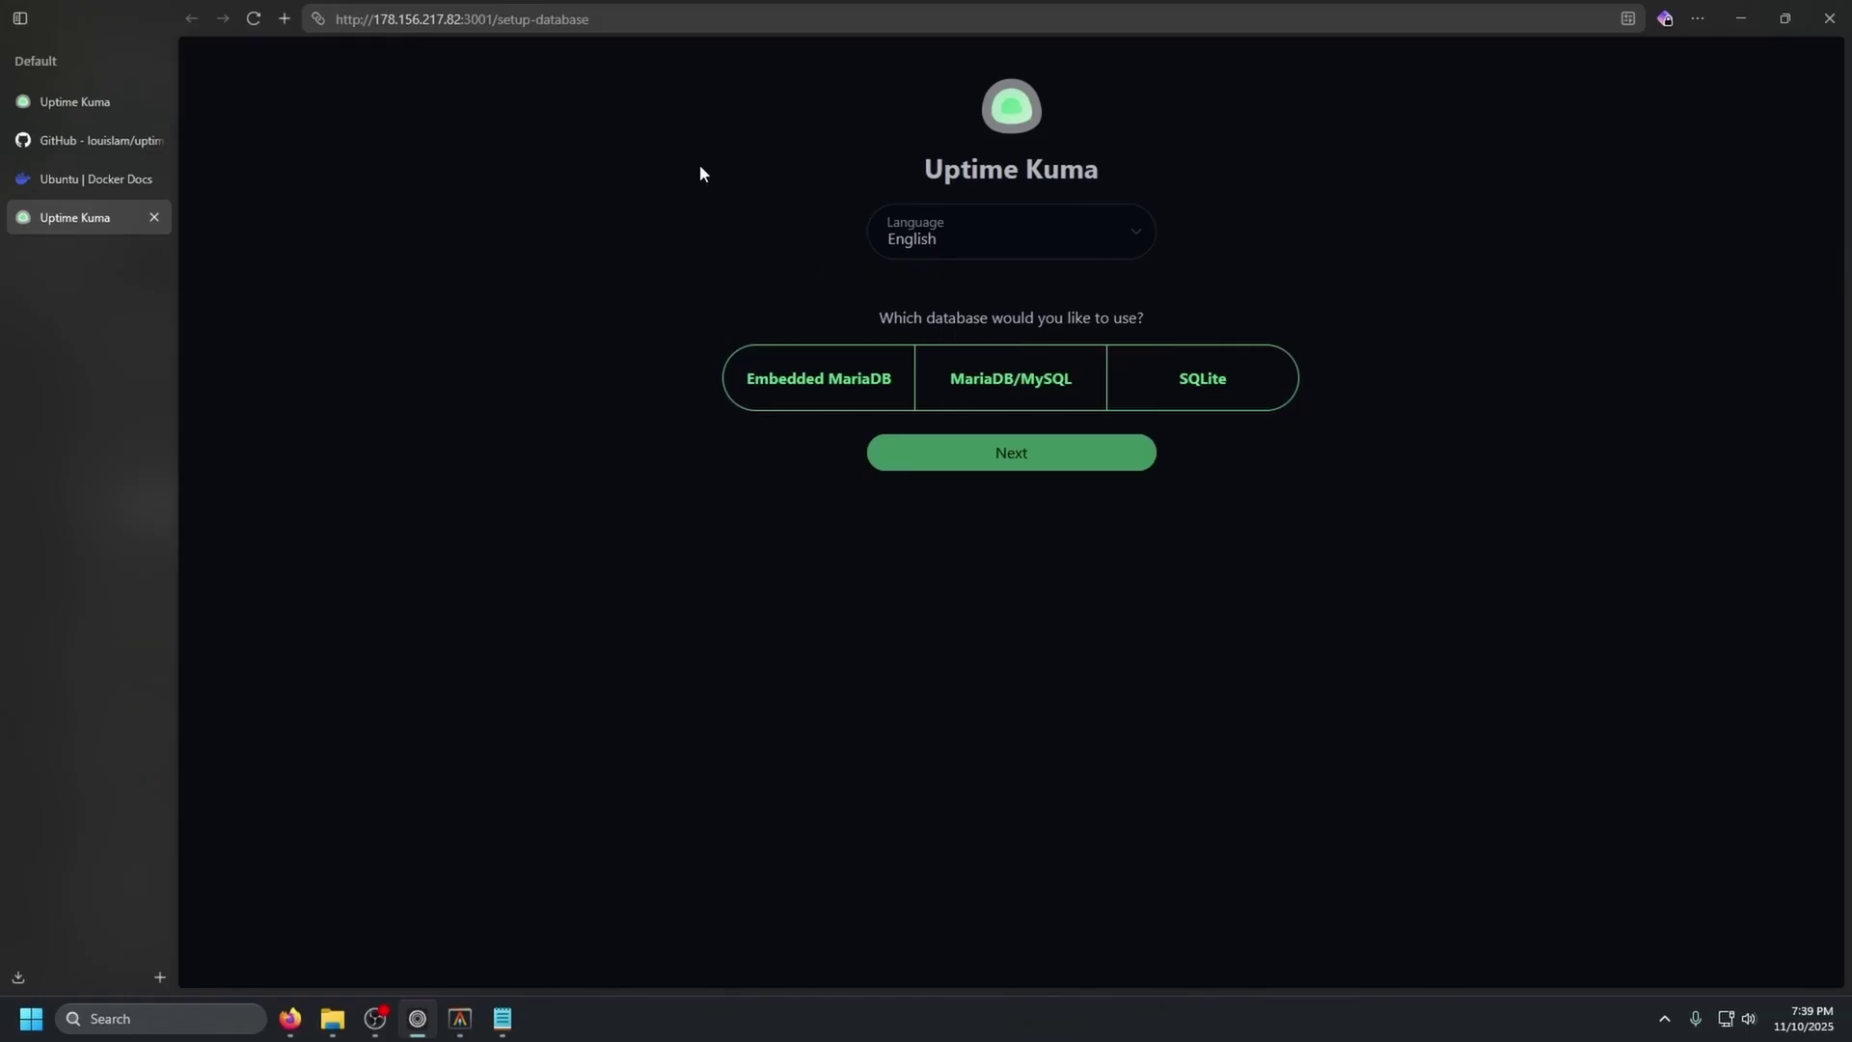
- Choose SQLite as the database and start the database setup
left_click(1004, 398)
left_click(1210, 398)
left_click_drag(862, 437, 1148, 463)
left_click(1196, 482)
triple_click(1192, 484)
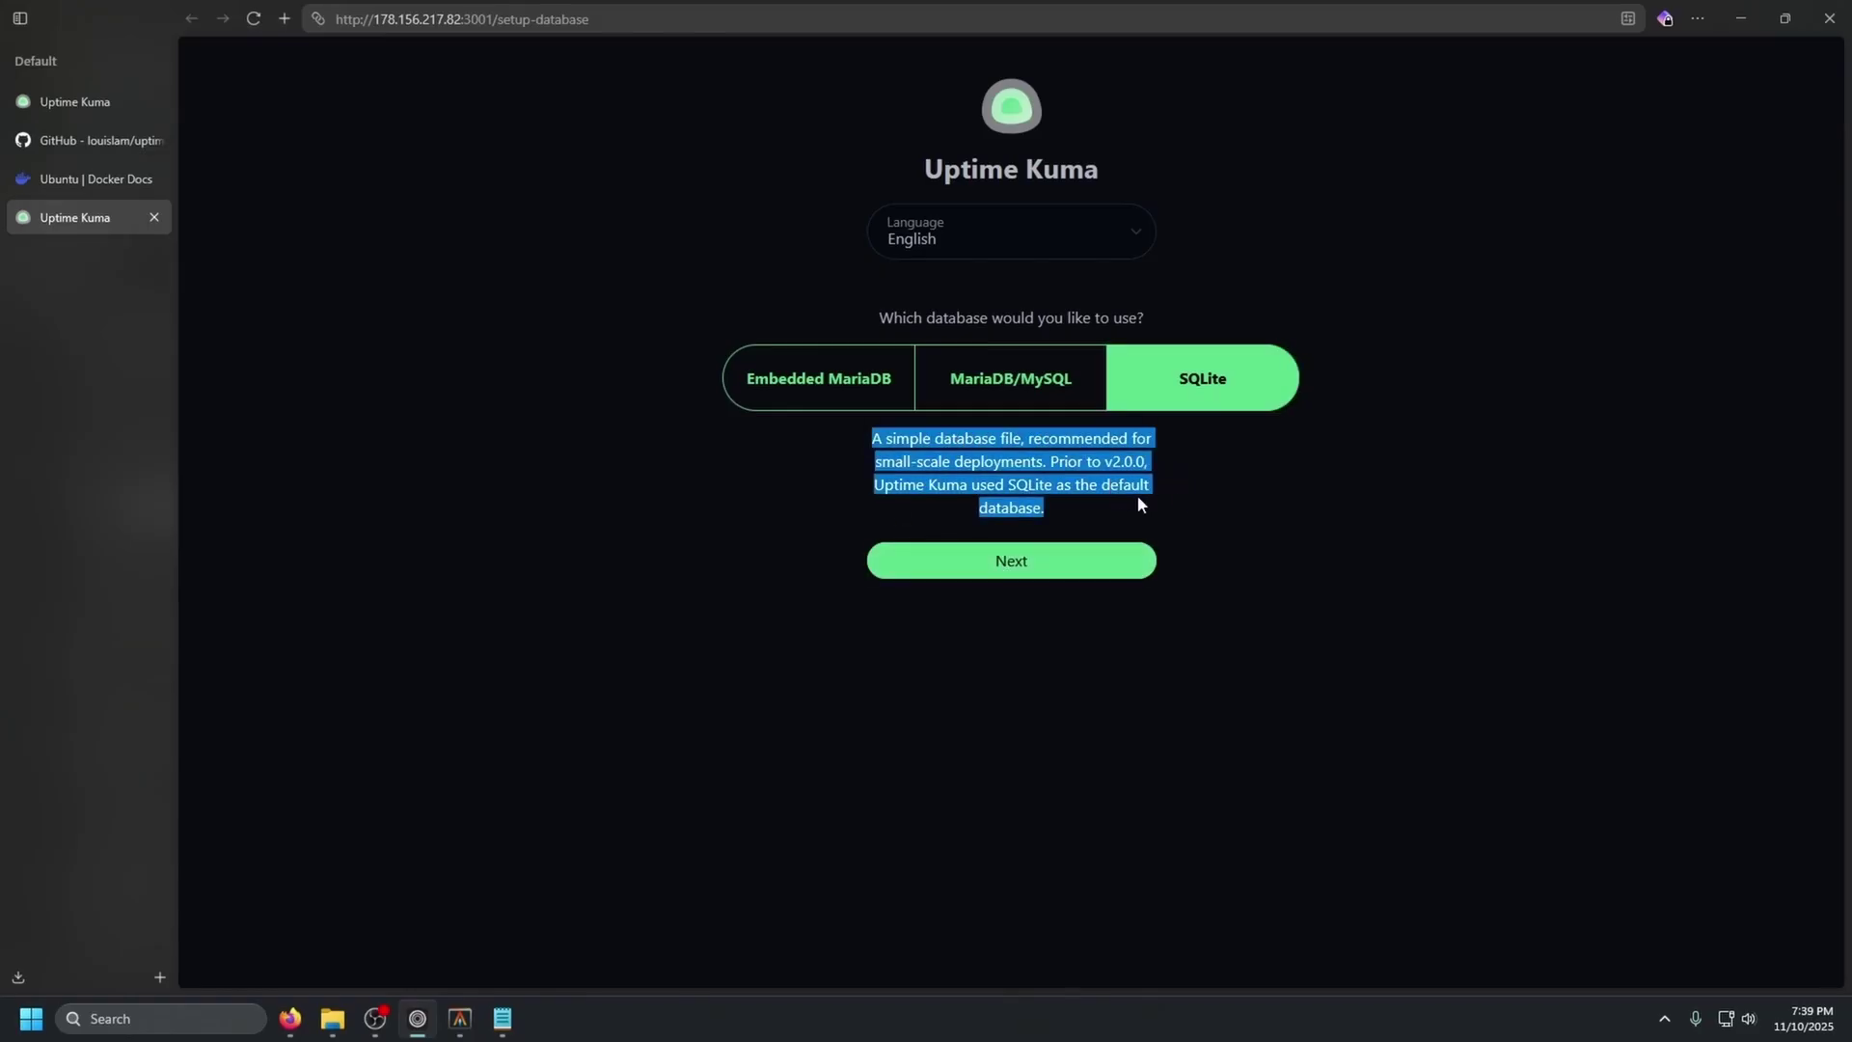
left_click(1137, 495)
left_click(1003, 386)
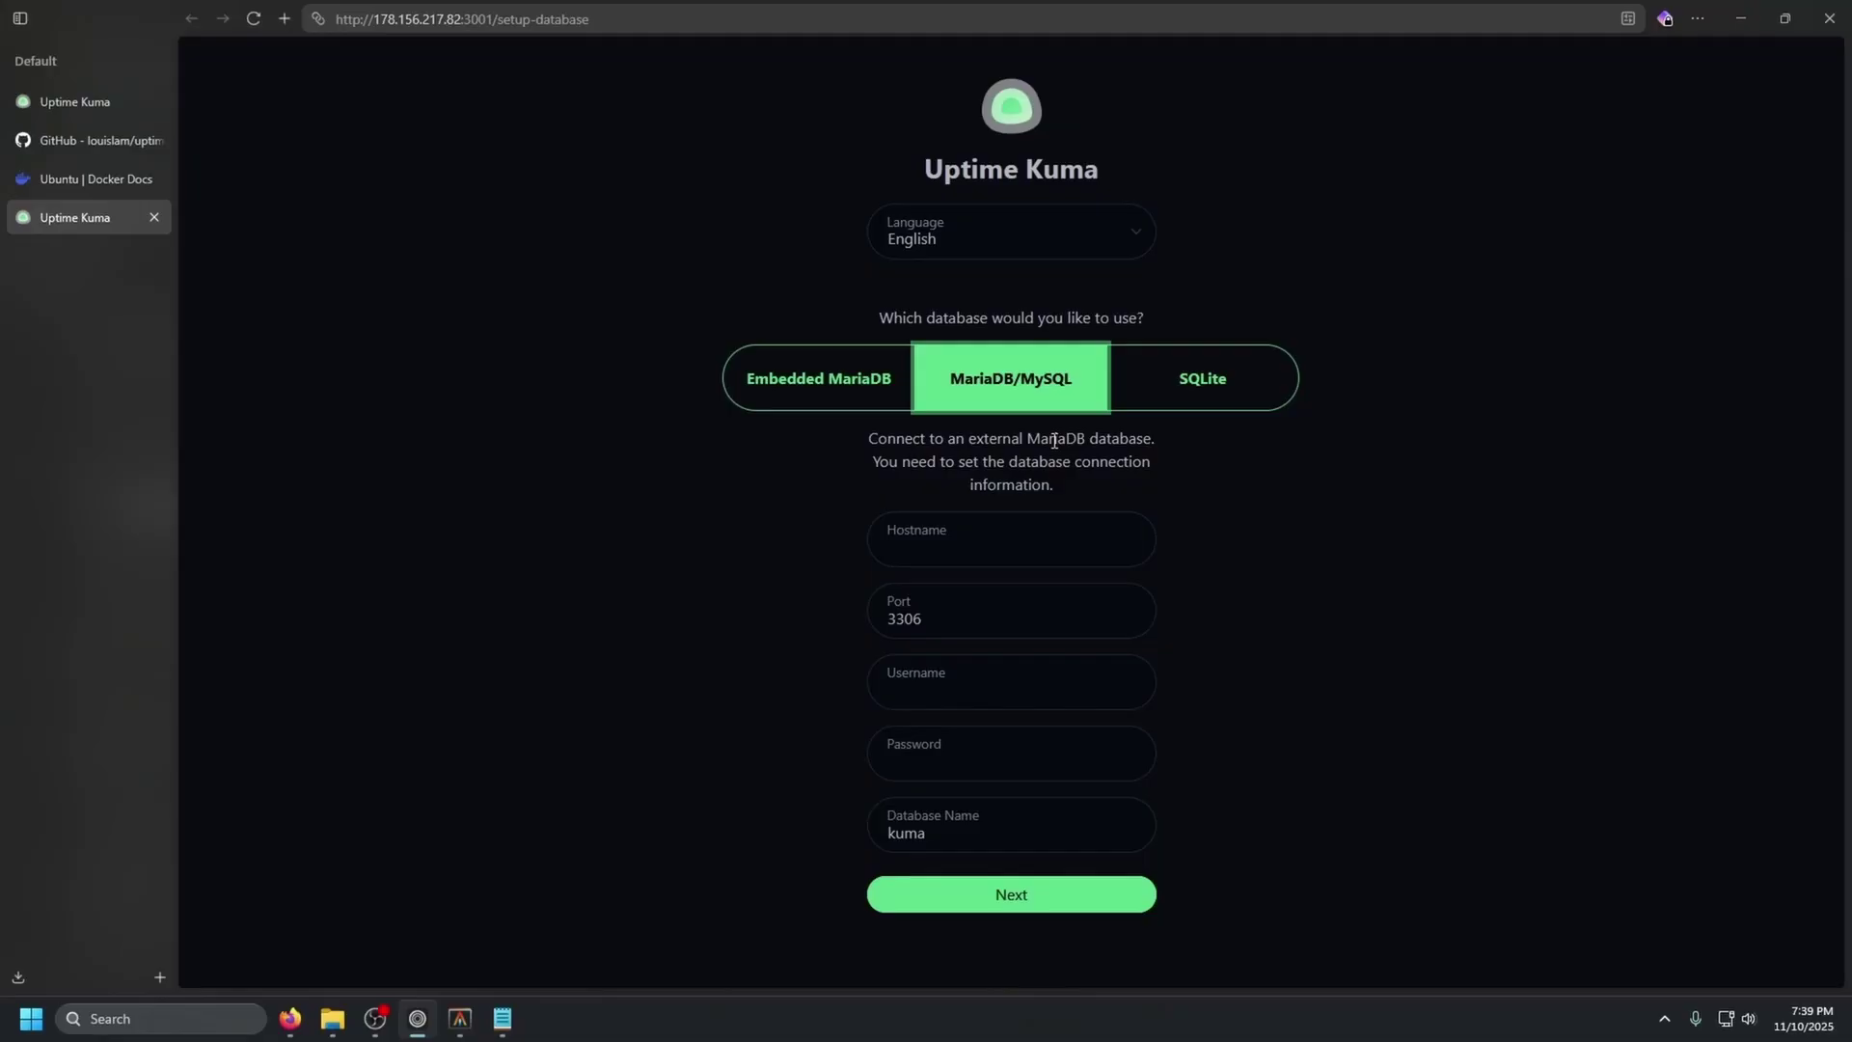
left_click(1200, 379)
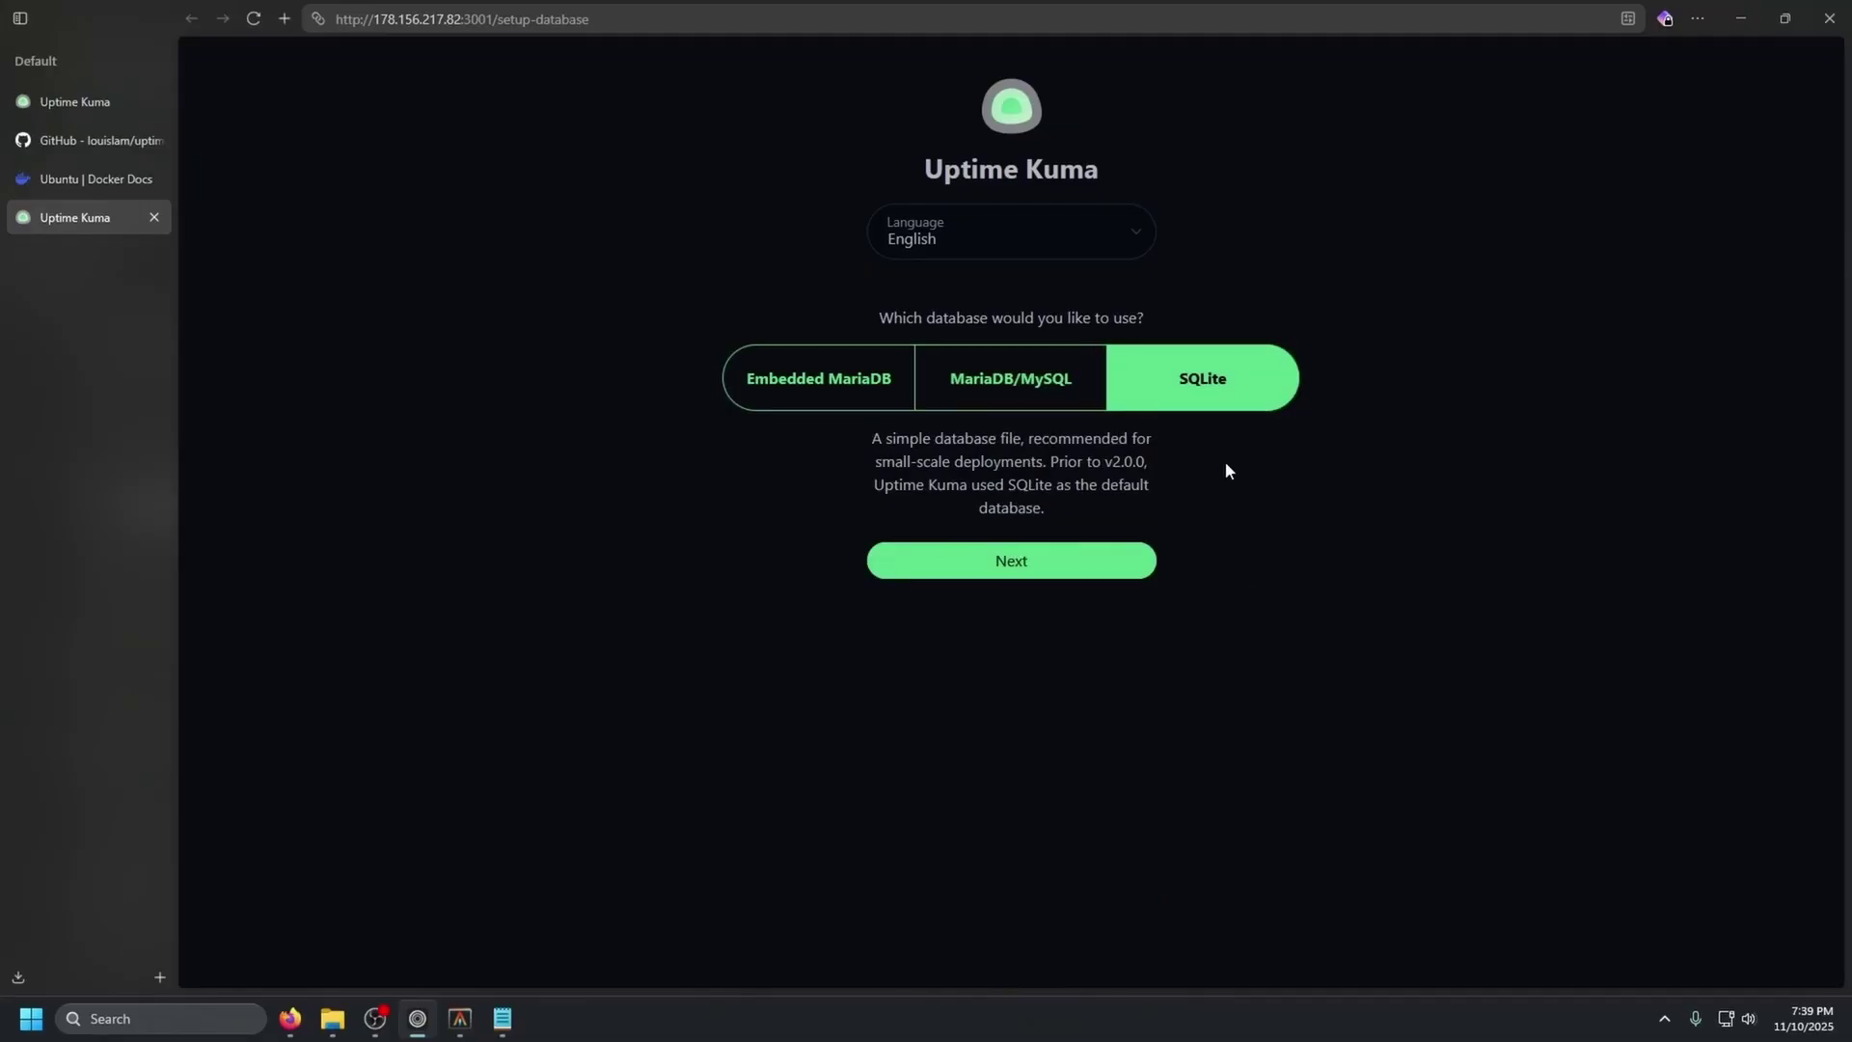
left_click(1008, 561)
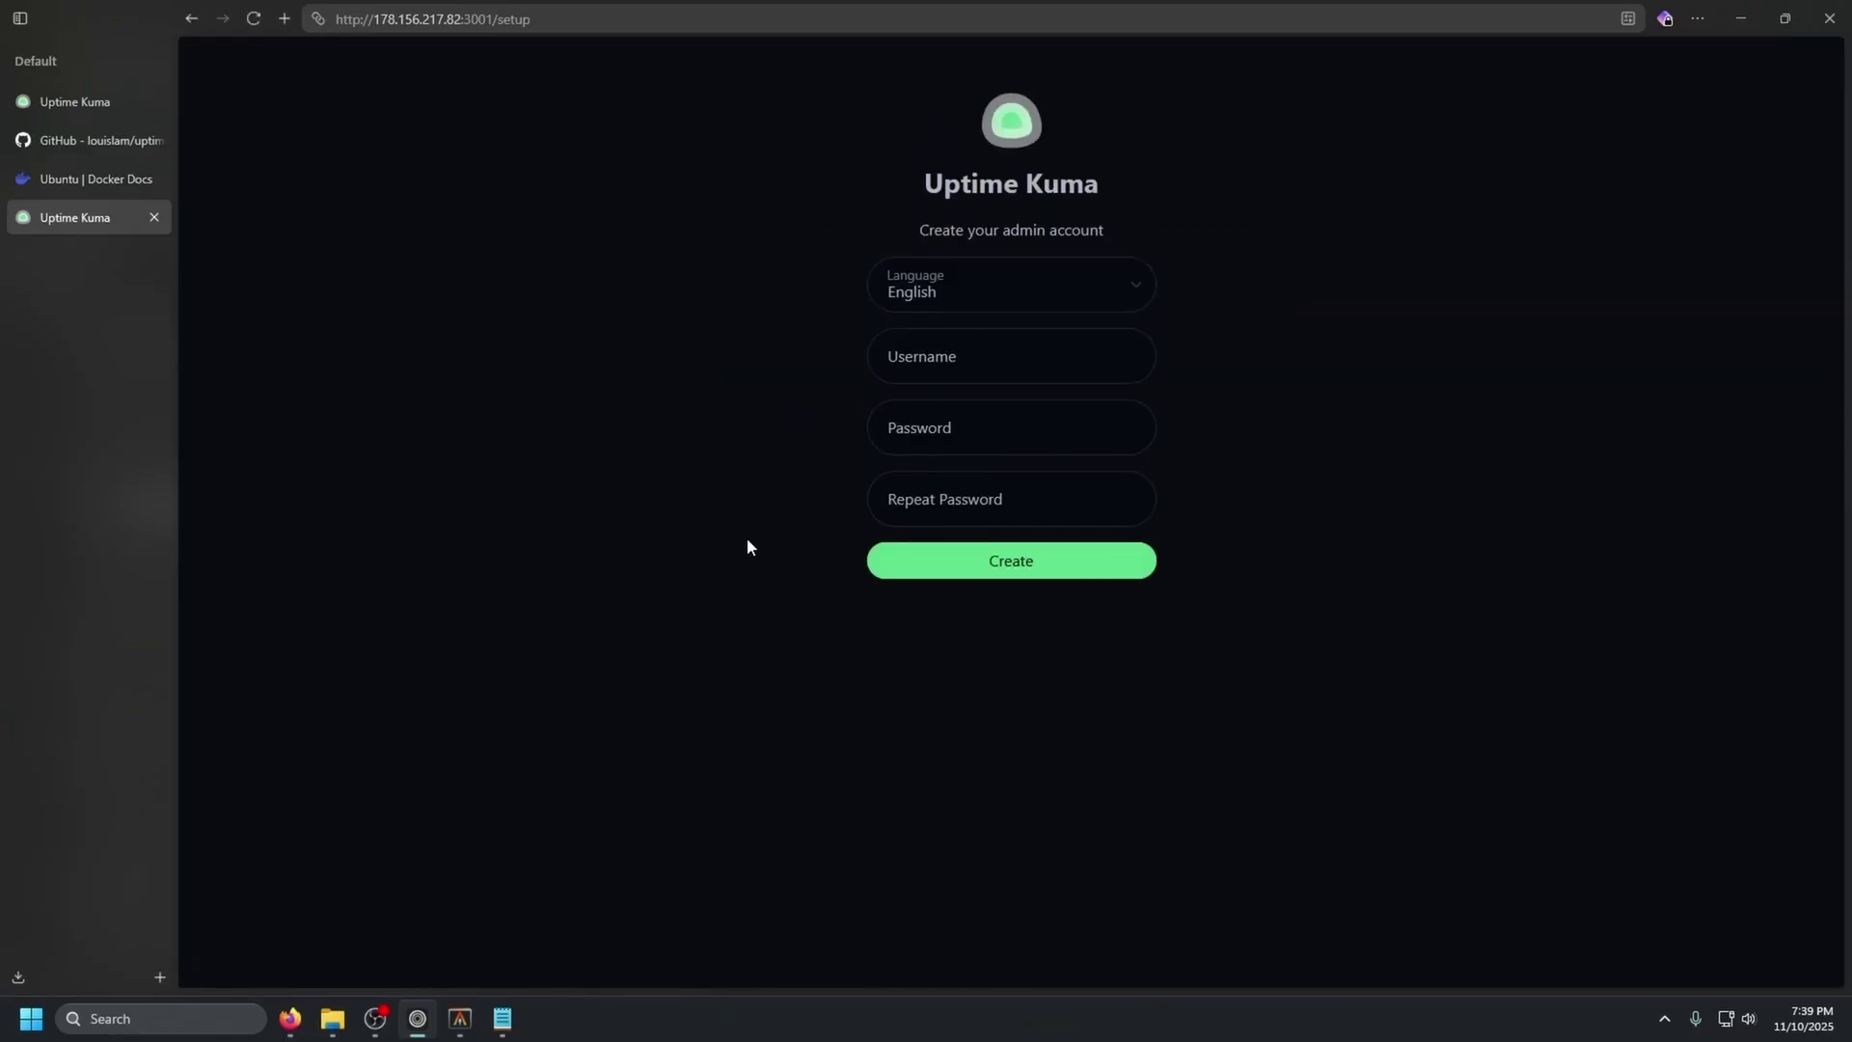
- Create the admin account with username 'admin' and a password entered twice
left_click(958, 369)
type("adm")
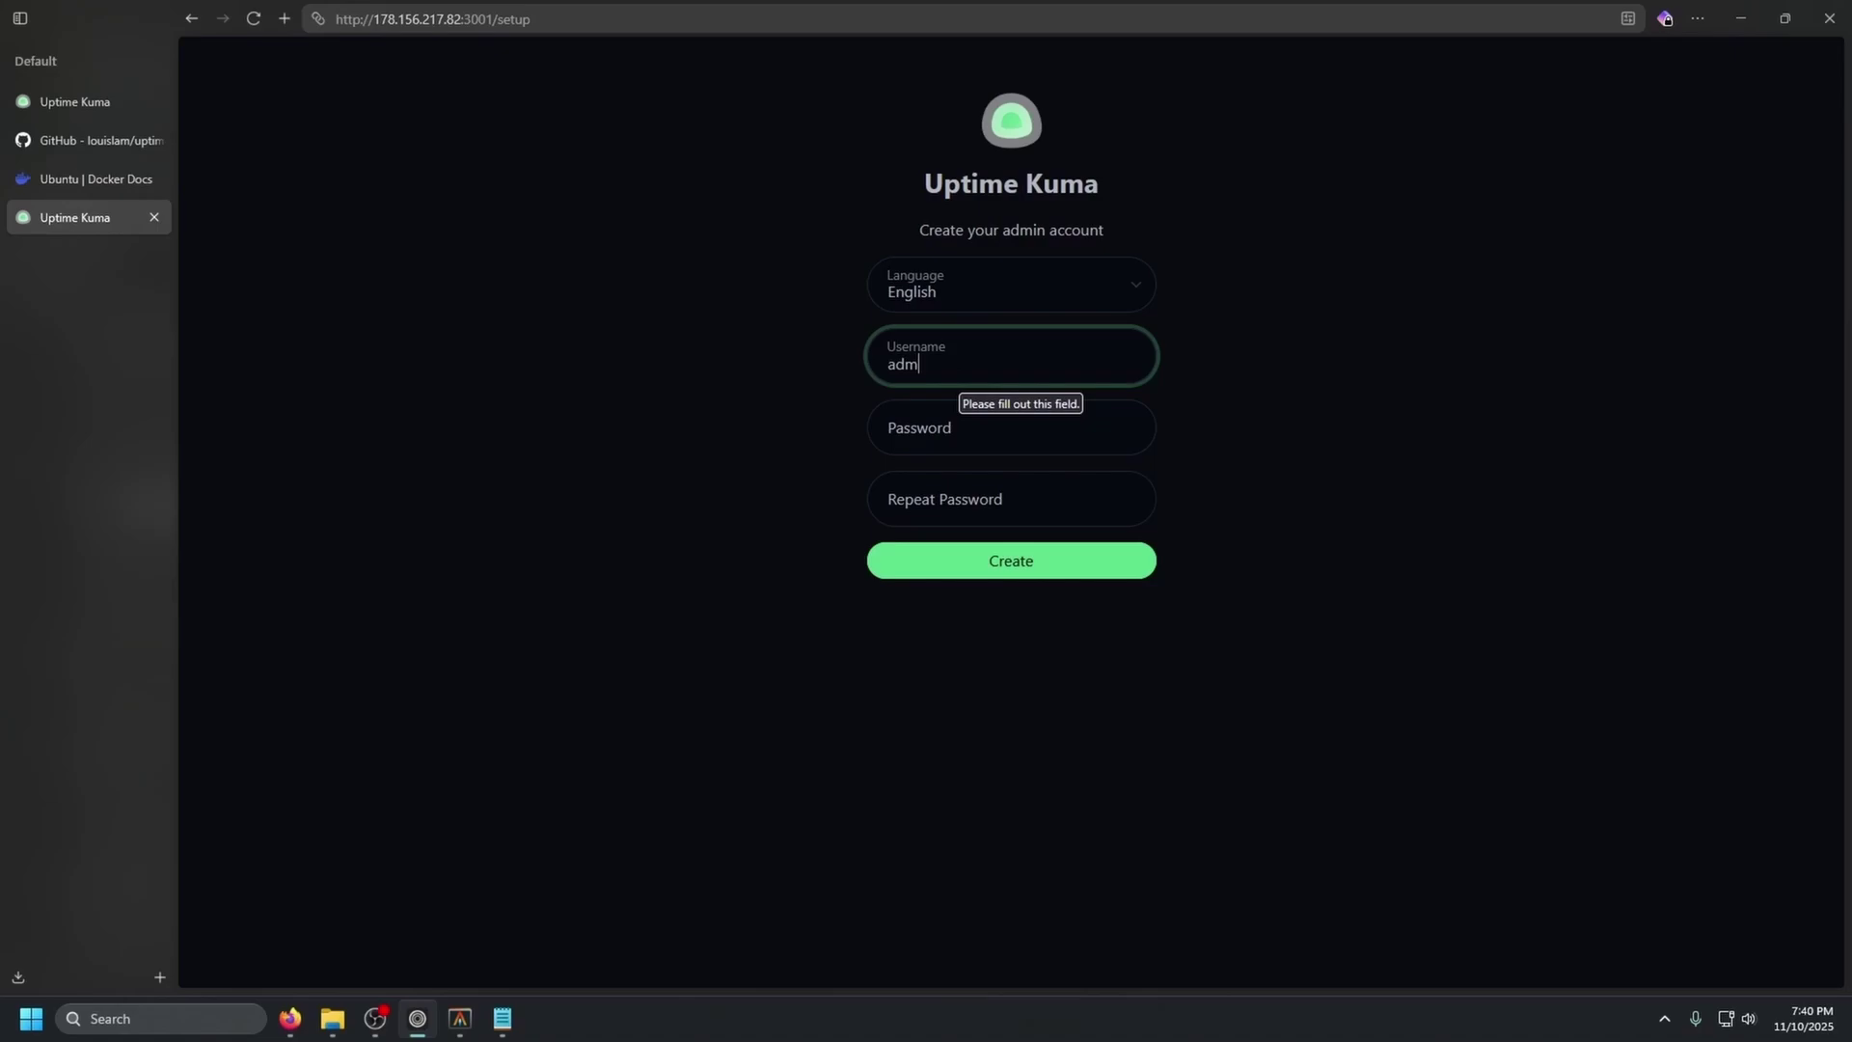
type("in")
key("Tab")
type("•••••••••")
key("Tab")
type("•")
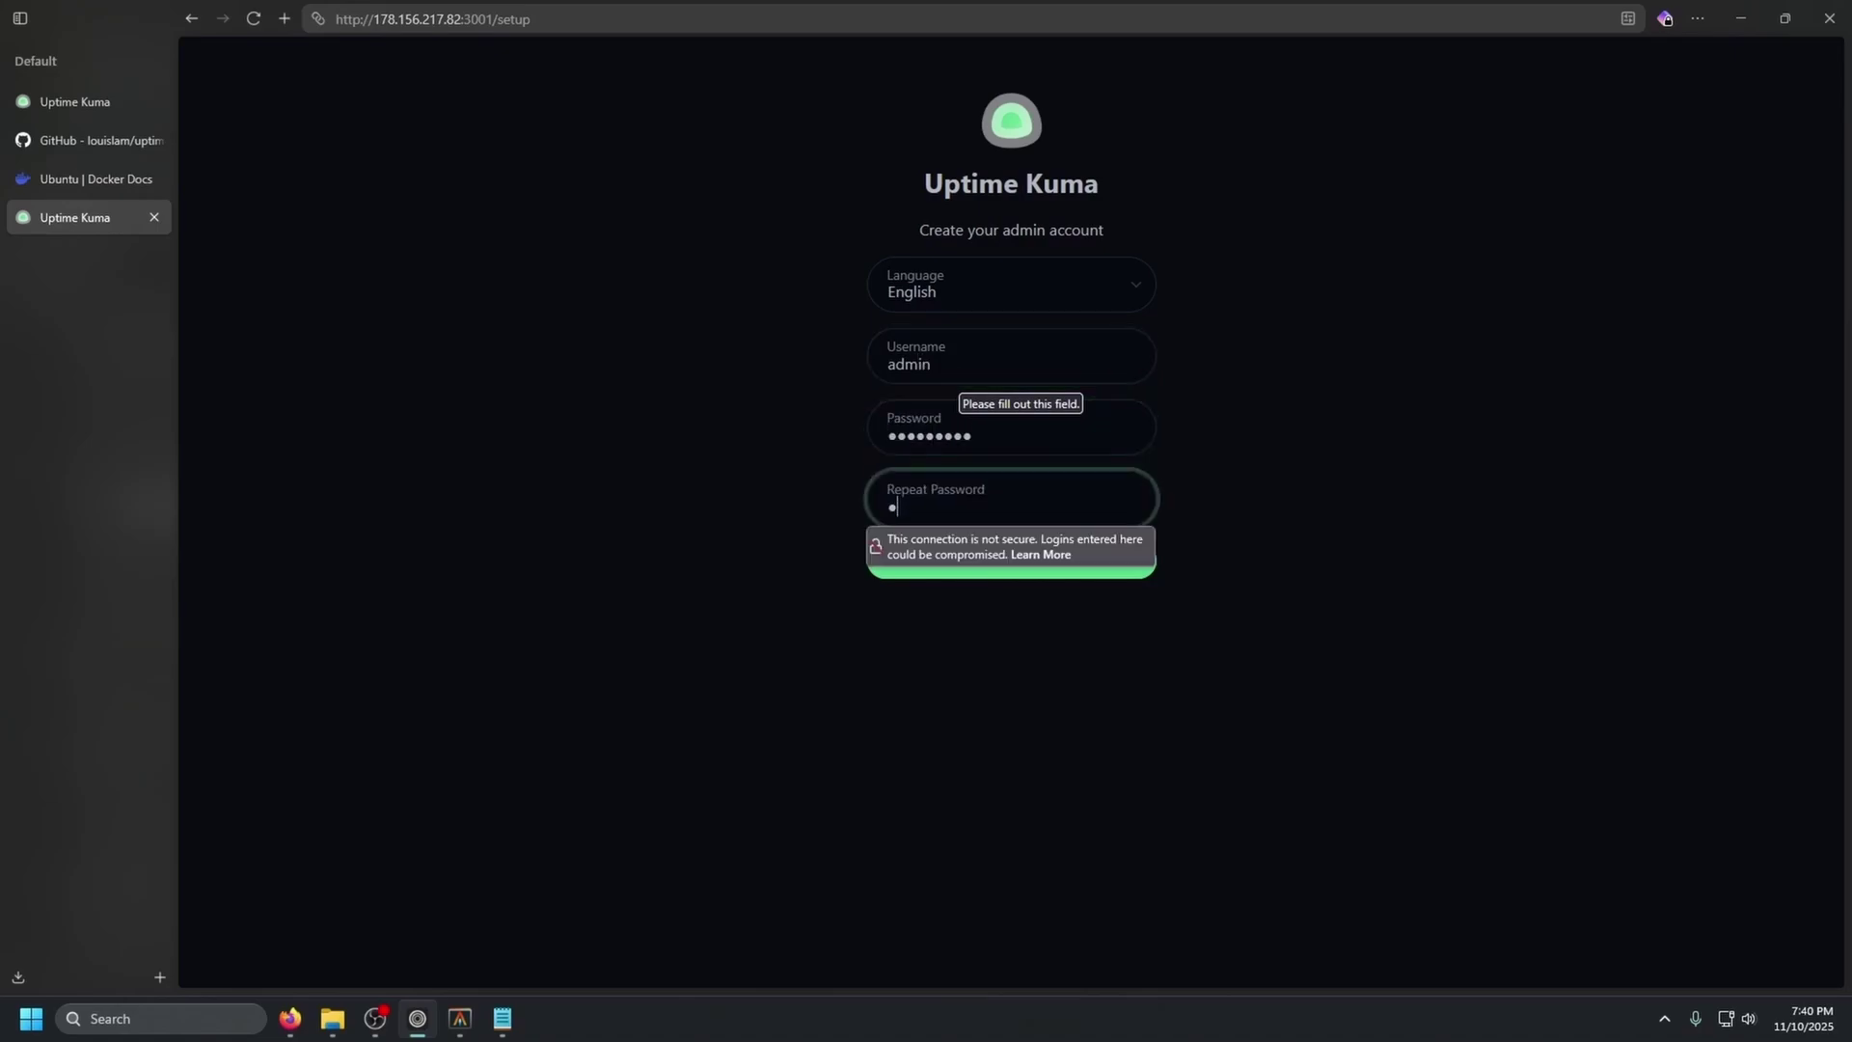
type("••••••••")
key("Return")
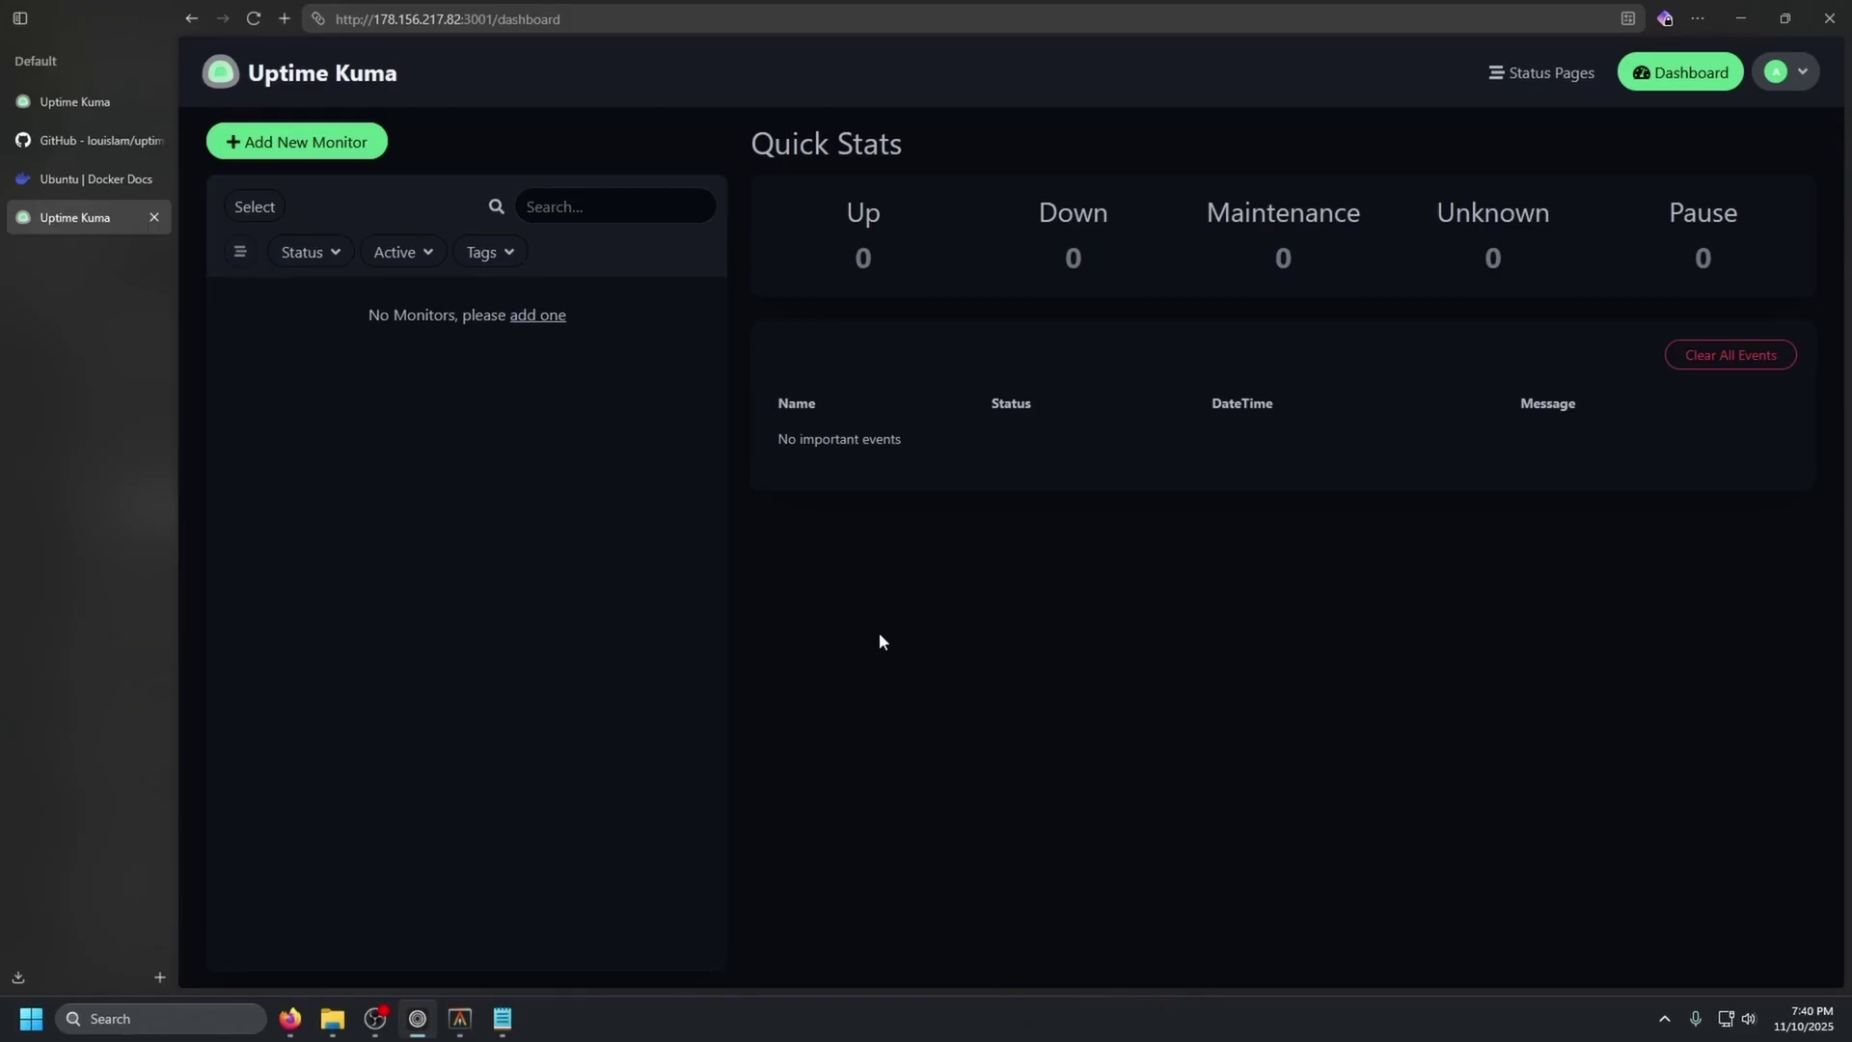
- Run python3 -m http.server 8000 in the server terminal after trimming the pasted leading spaces
left_click(460, 1019)
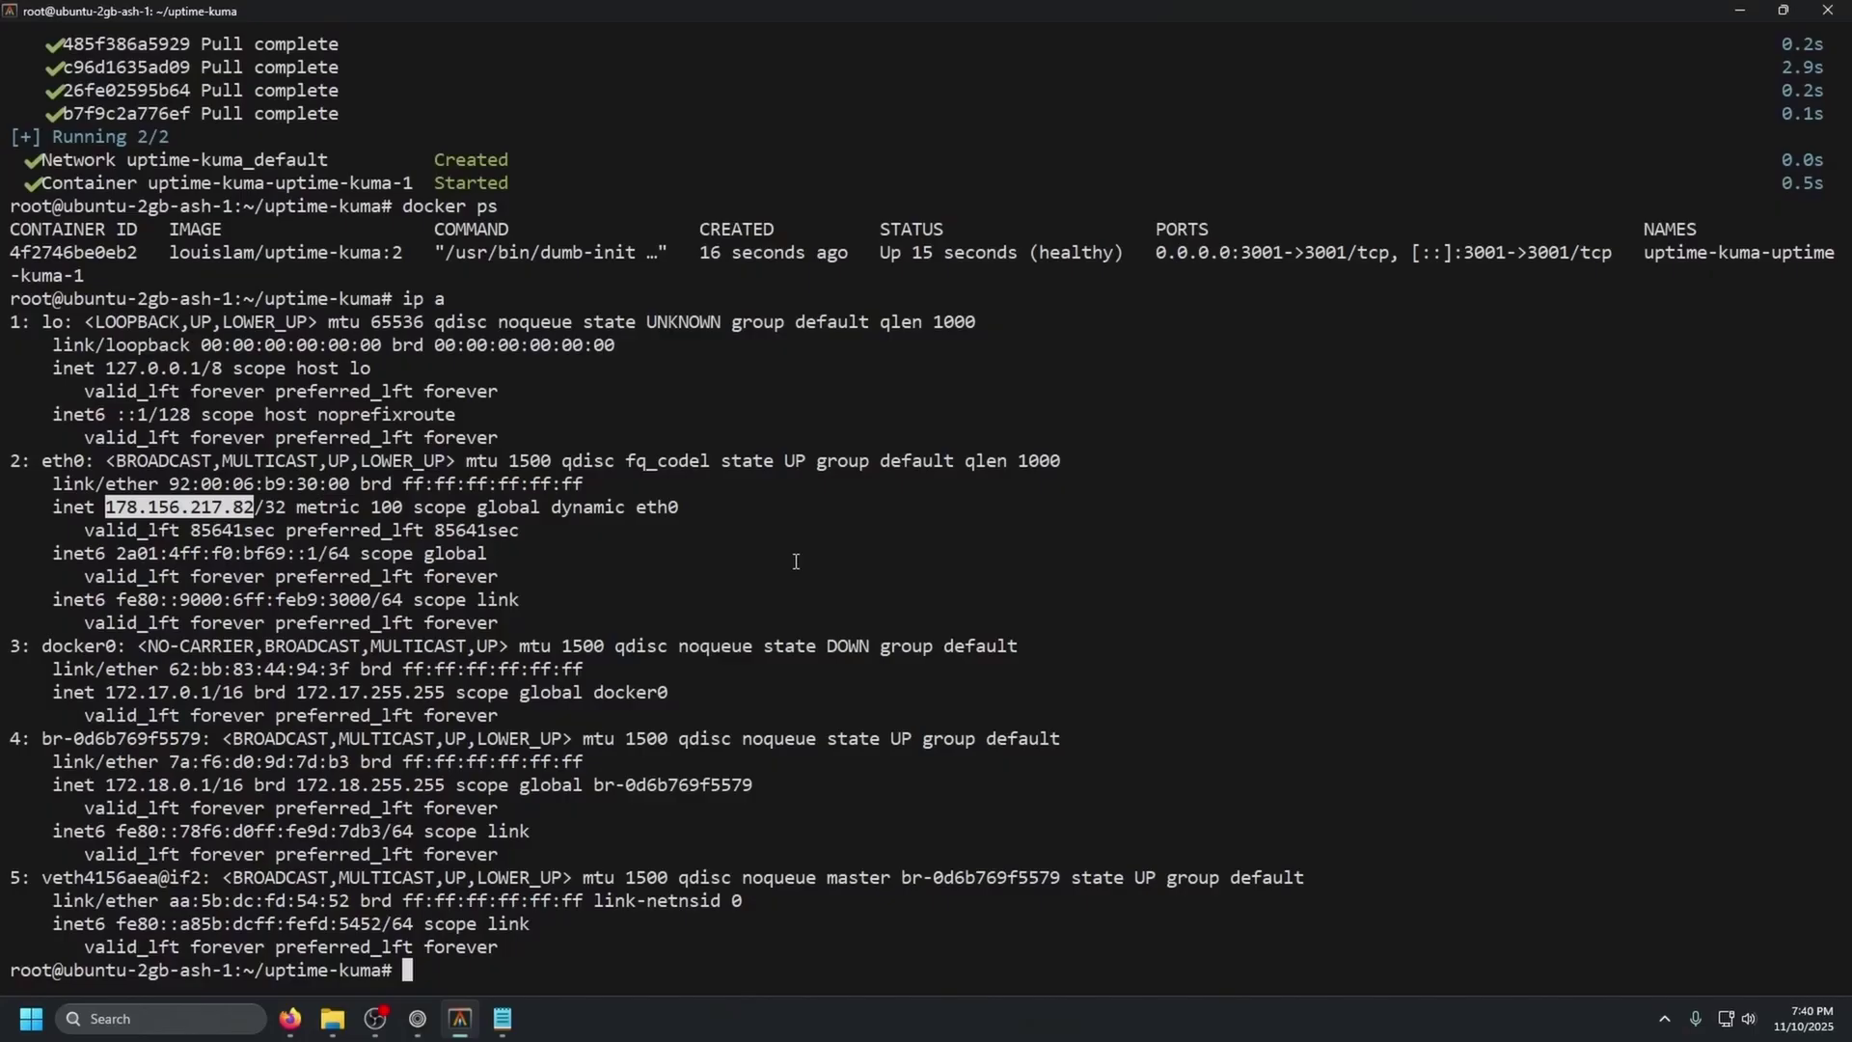
left_click(1205, 560)
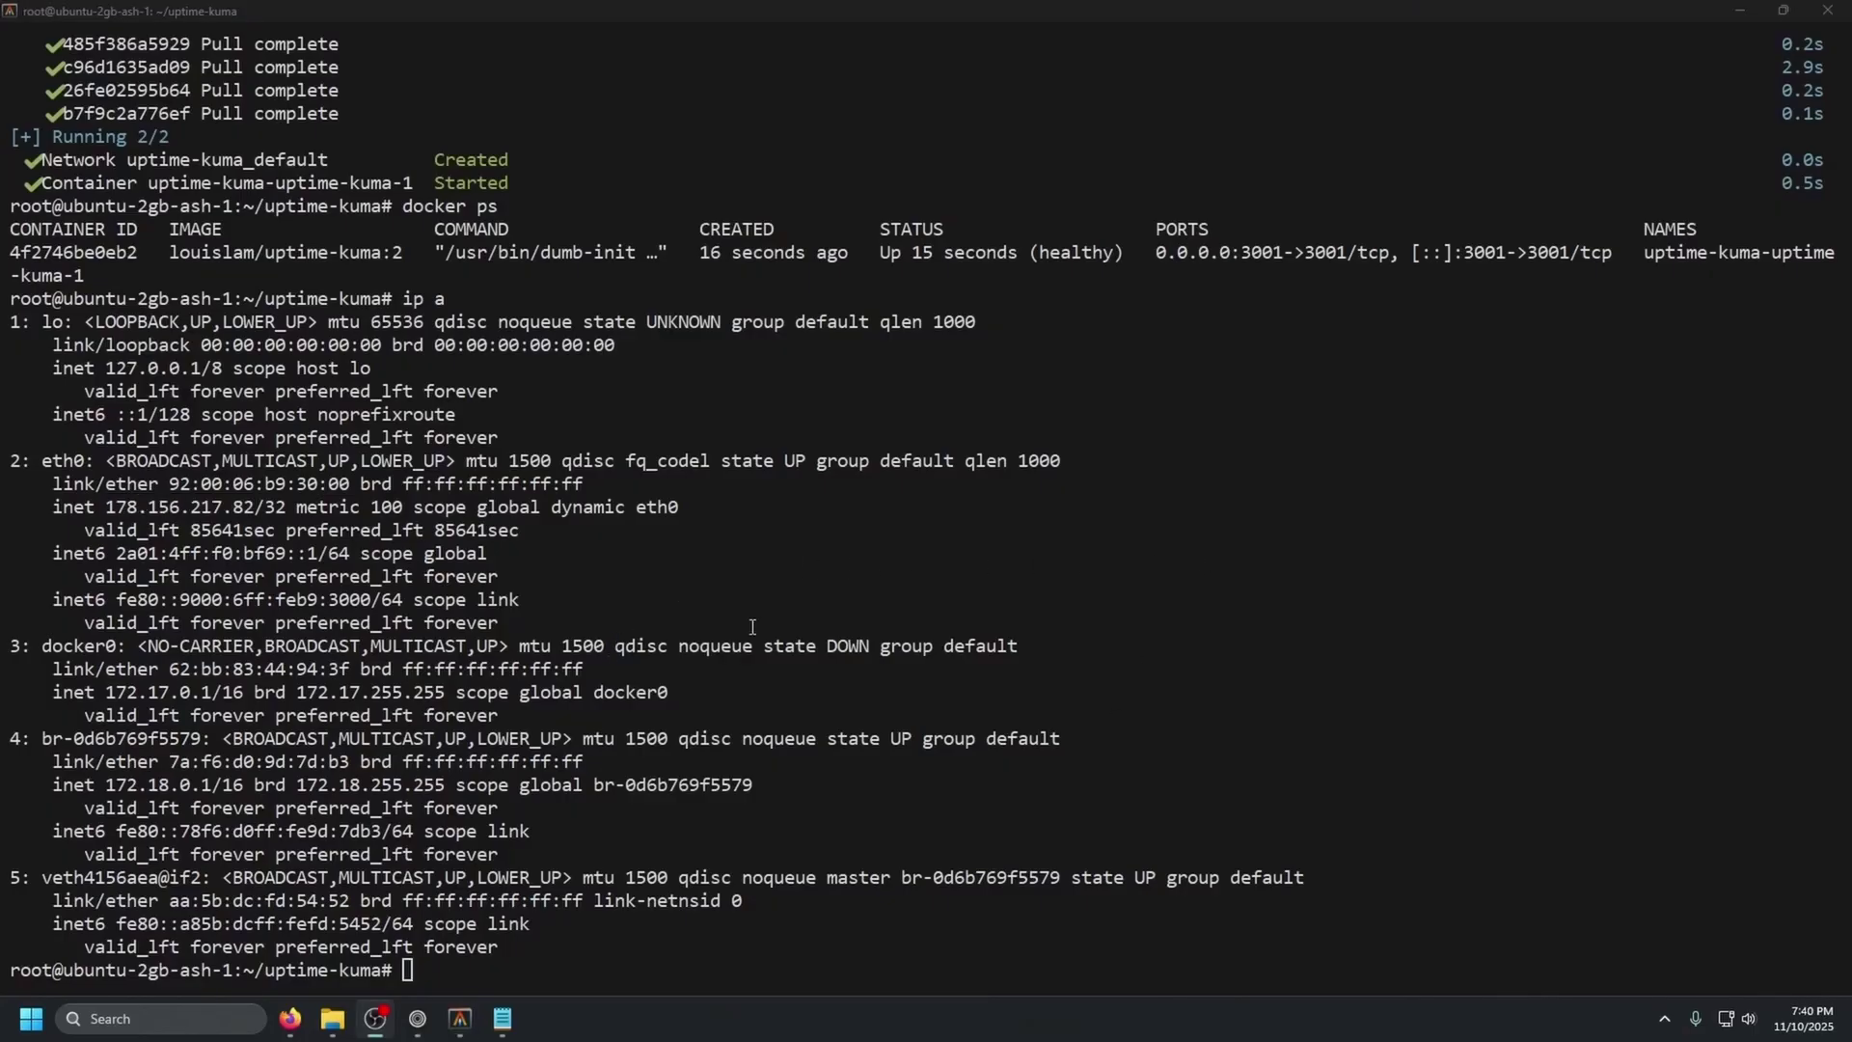
left_click(675, 779)
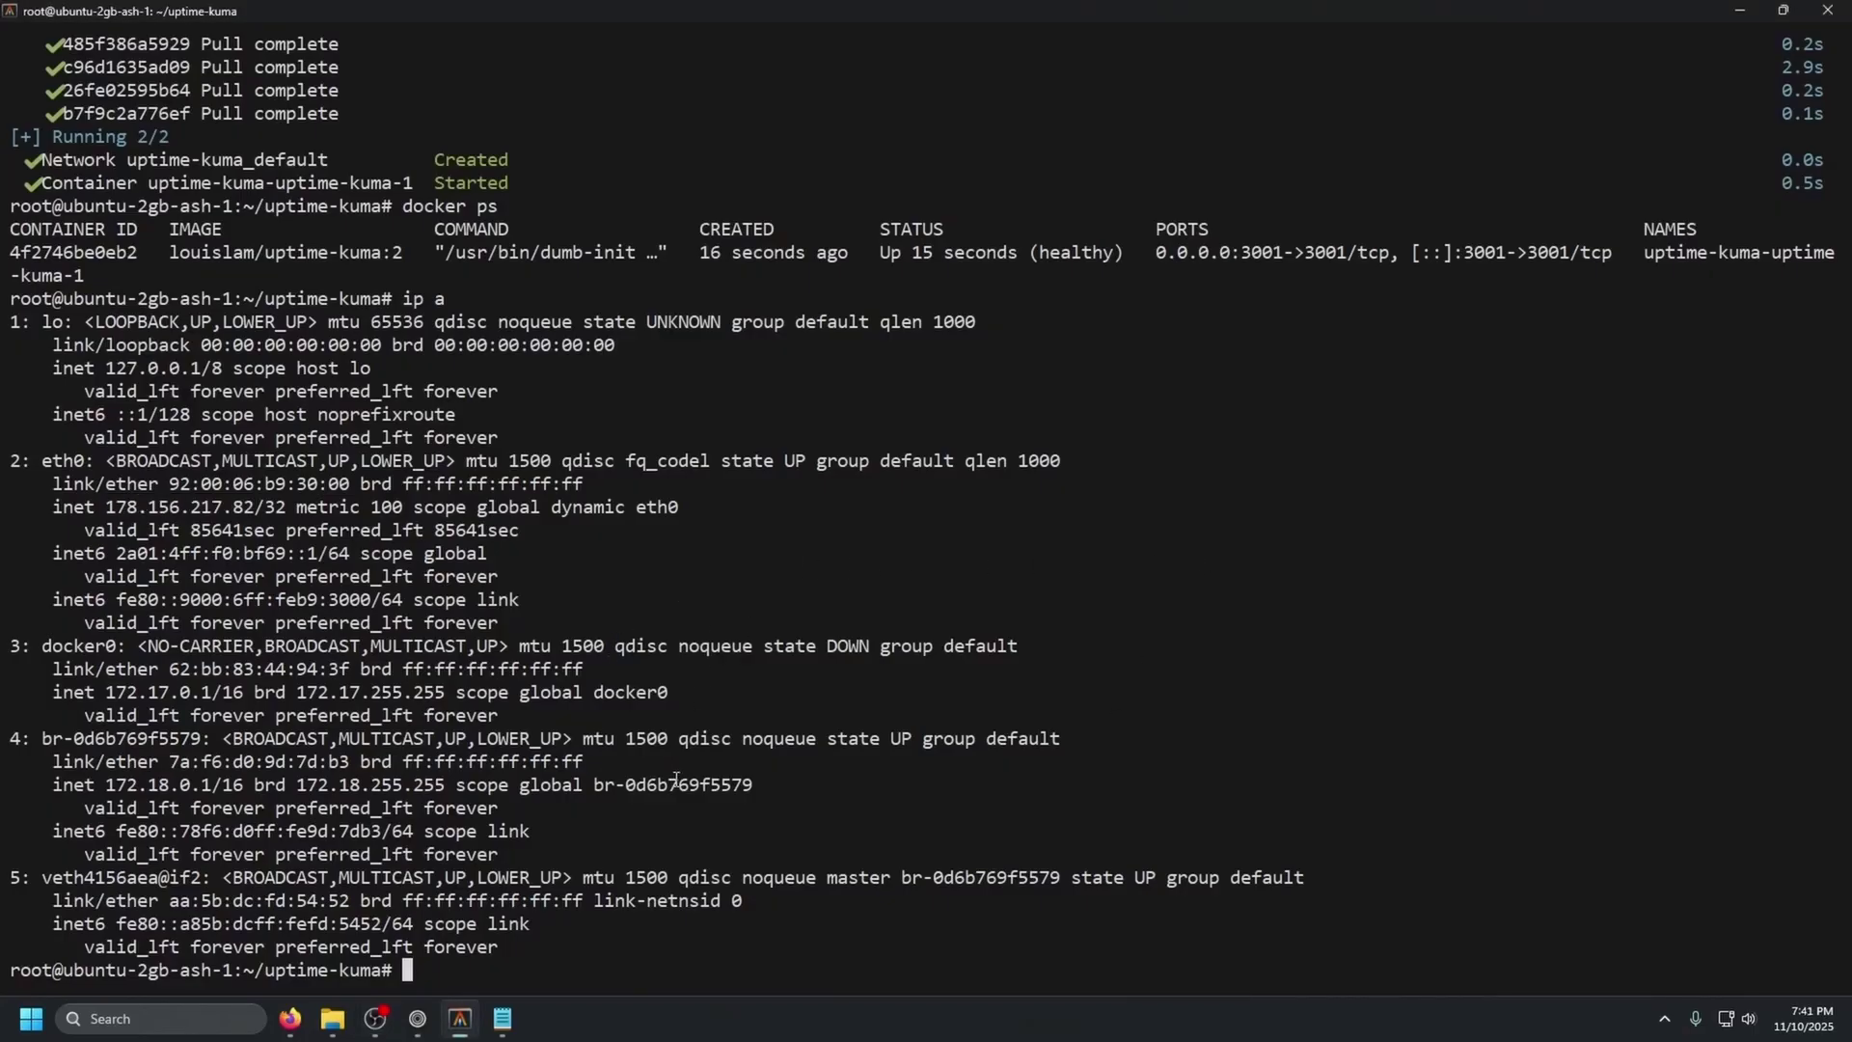
type("python3 -m http.server 8000")
key("Left")
key("Left")
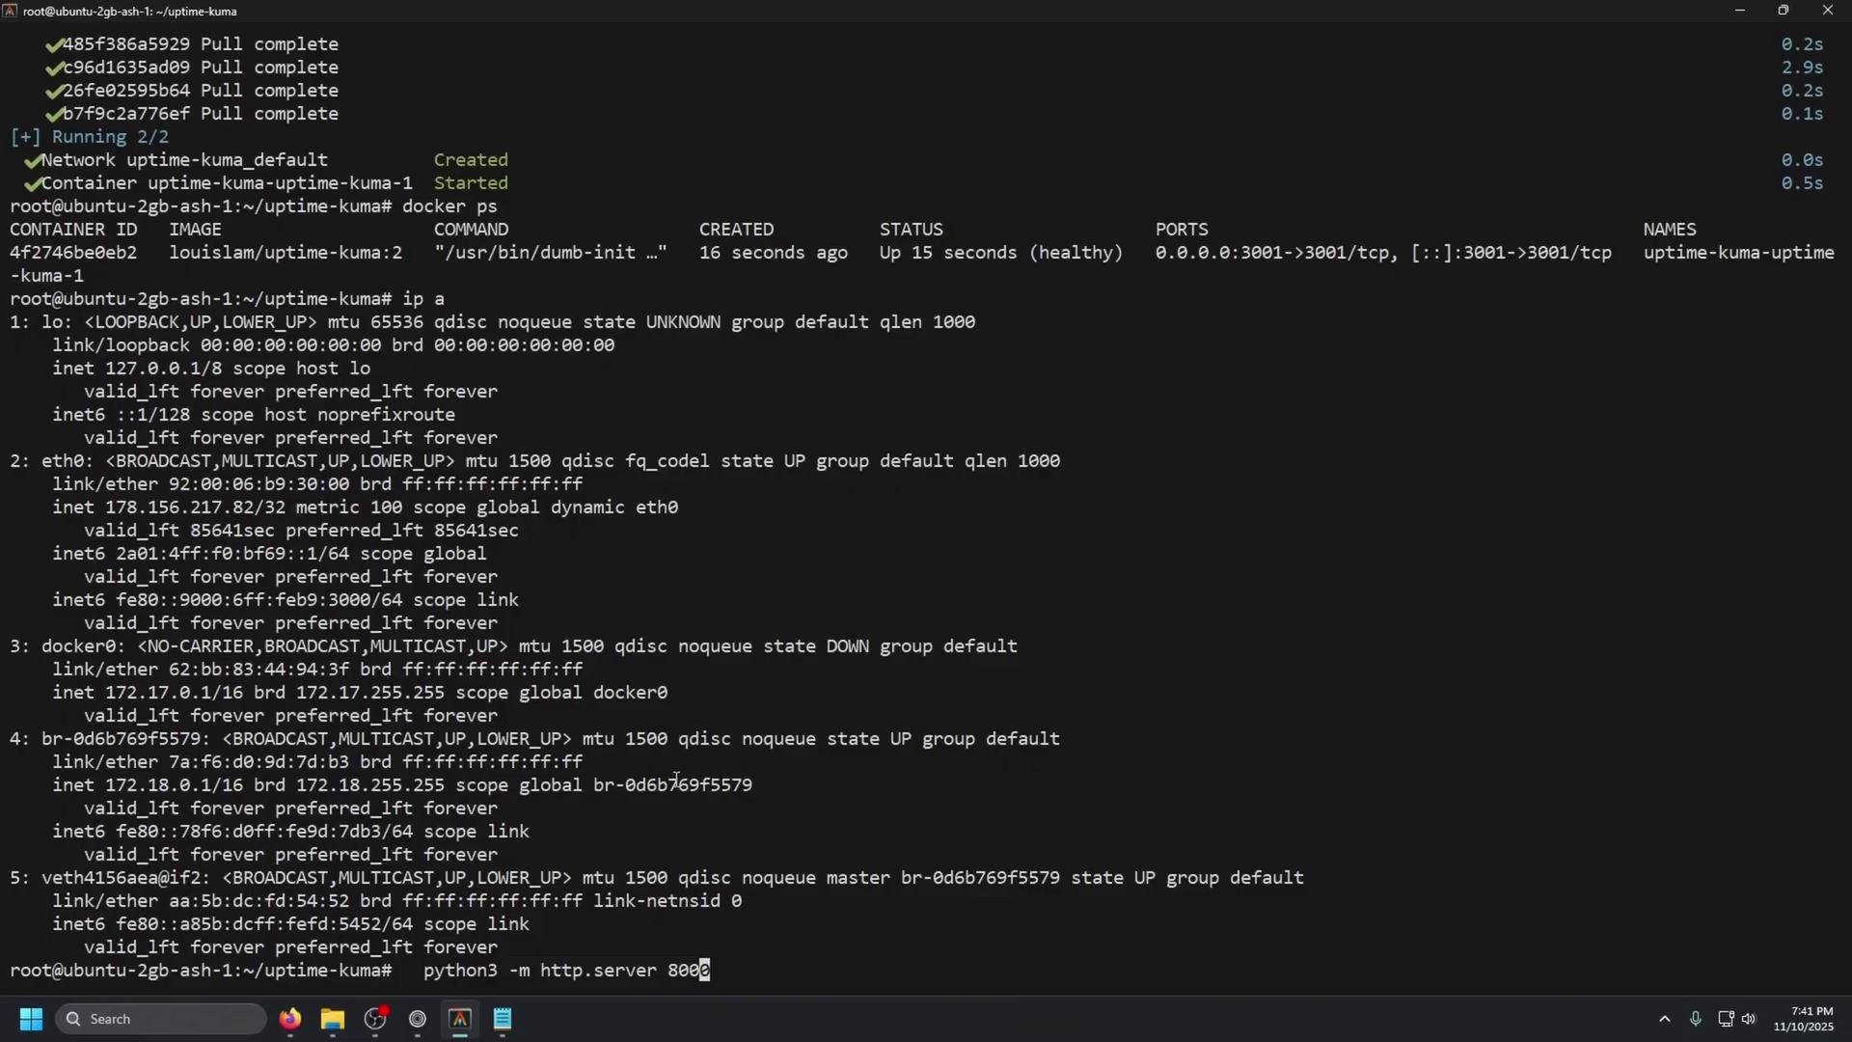
key("Left")
key("Left")
key("Left")
key("Left")
key("Left")
key("Left")
key("Left")
key("Left")
key("Left")
key("Left")
key("Left")
key("Left")
key("Left")
key("Left")
key("Left")
key("Left")
key("Left")
key("Left")
key("Left")
key("Left")
key("Left")
key("Left")
key("BackSpace")
key("BackSpace")
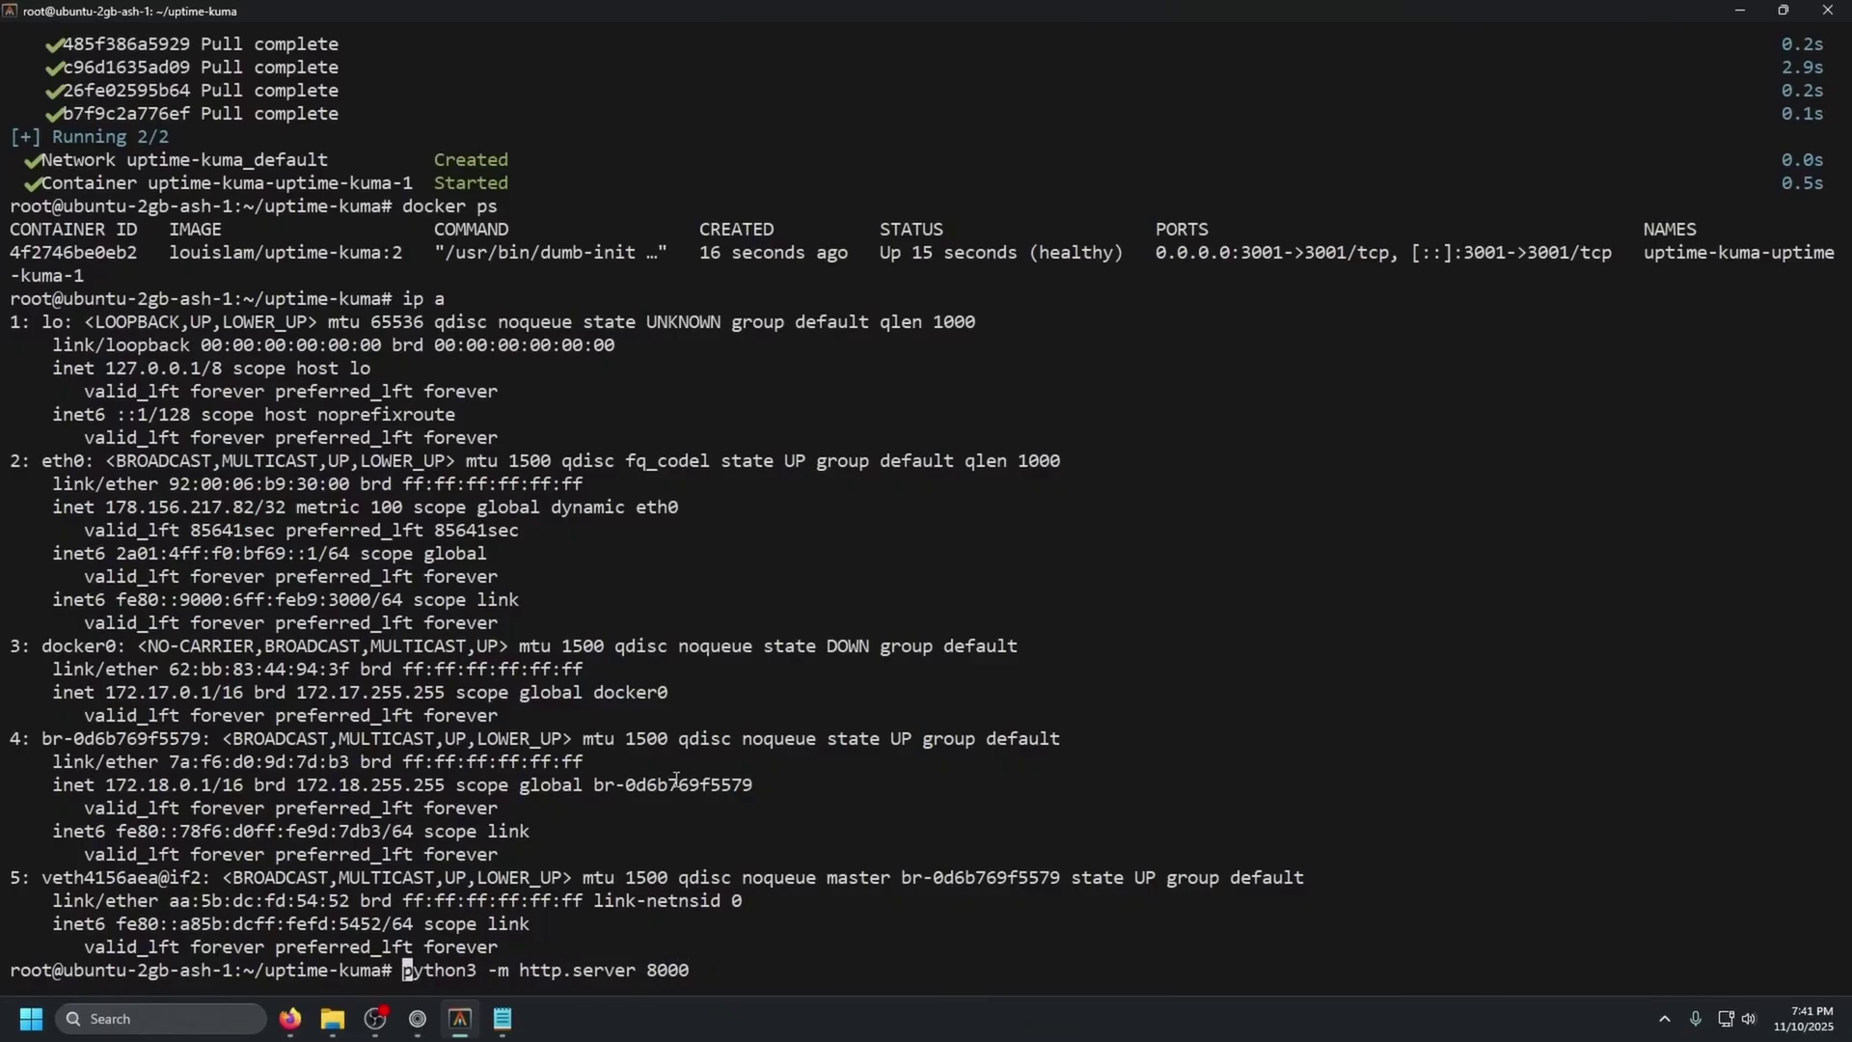
key("Right")
key("Right")
key("Right")
key("Right")
key("Right")
key("Right")
key("Right")
key("Right")
key("Right")
key("Right")
key("Right")
key("Right")
key("Right")
key("Right")
key("Right")
key("Right")
key("Right")
key("Right")
key("Right")
key("Right")
key("Return")
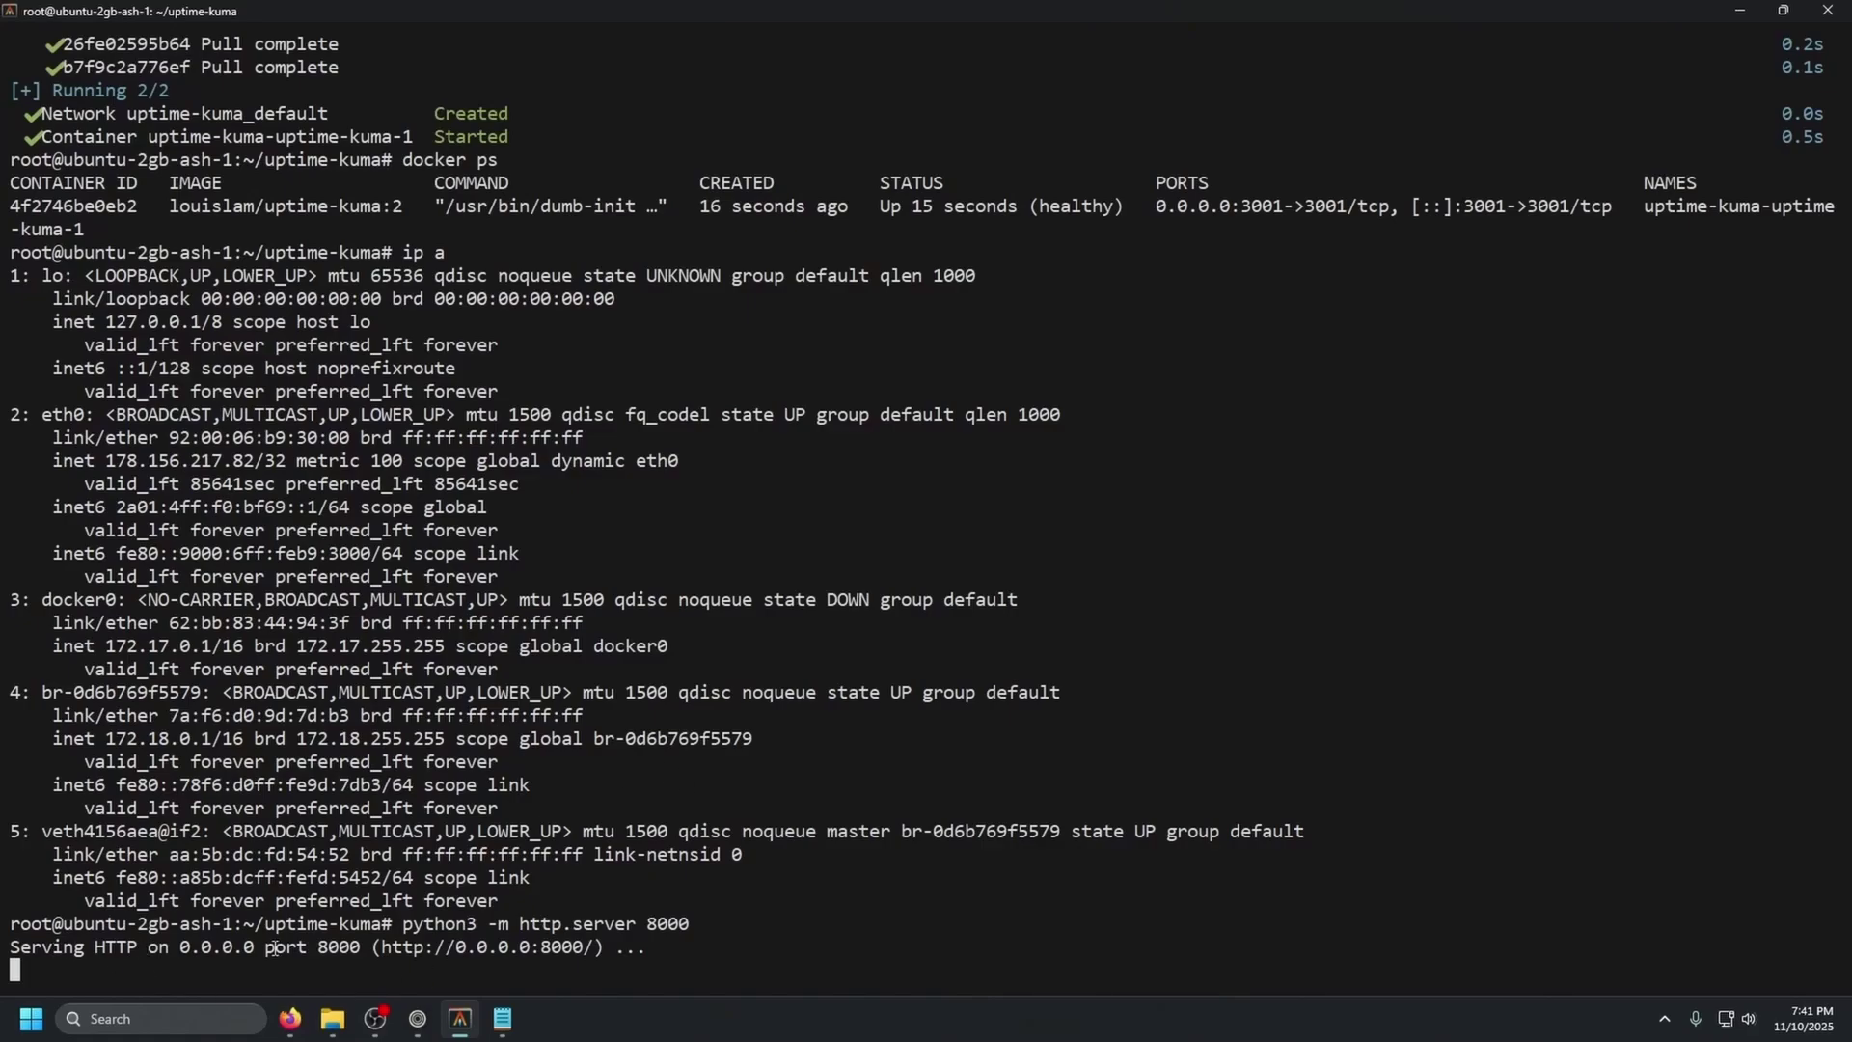
left_click(290, 1019)
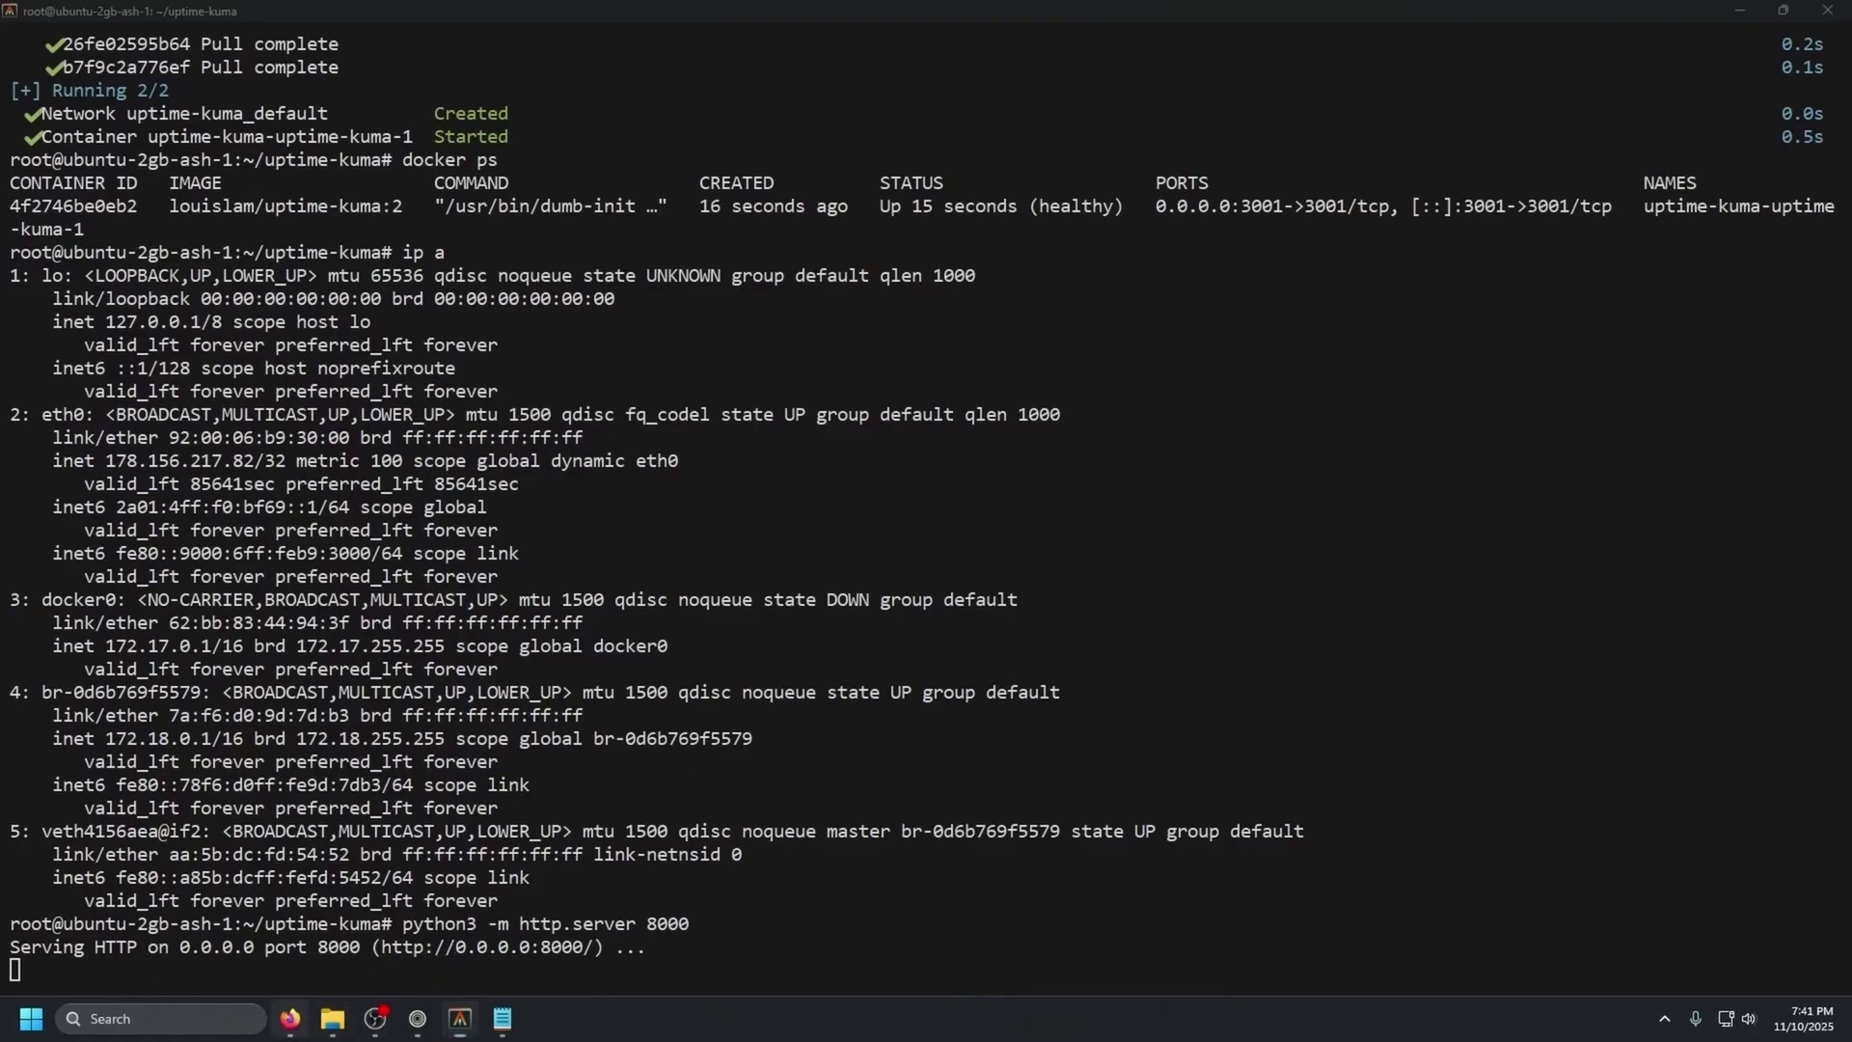
- Load 178.156.217.82:8000 in a new tab to confirm the directory listing responds
left_click(418, 1019)
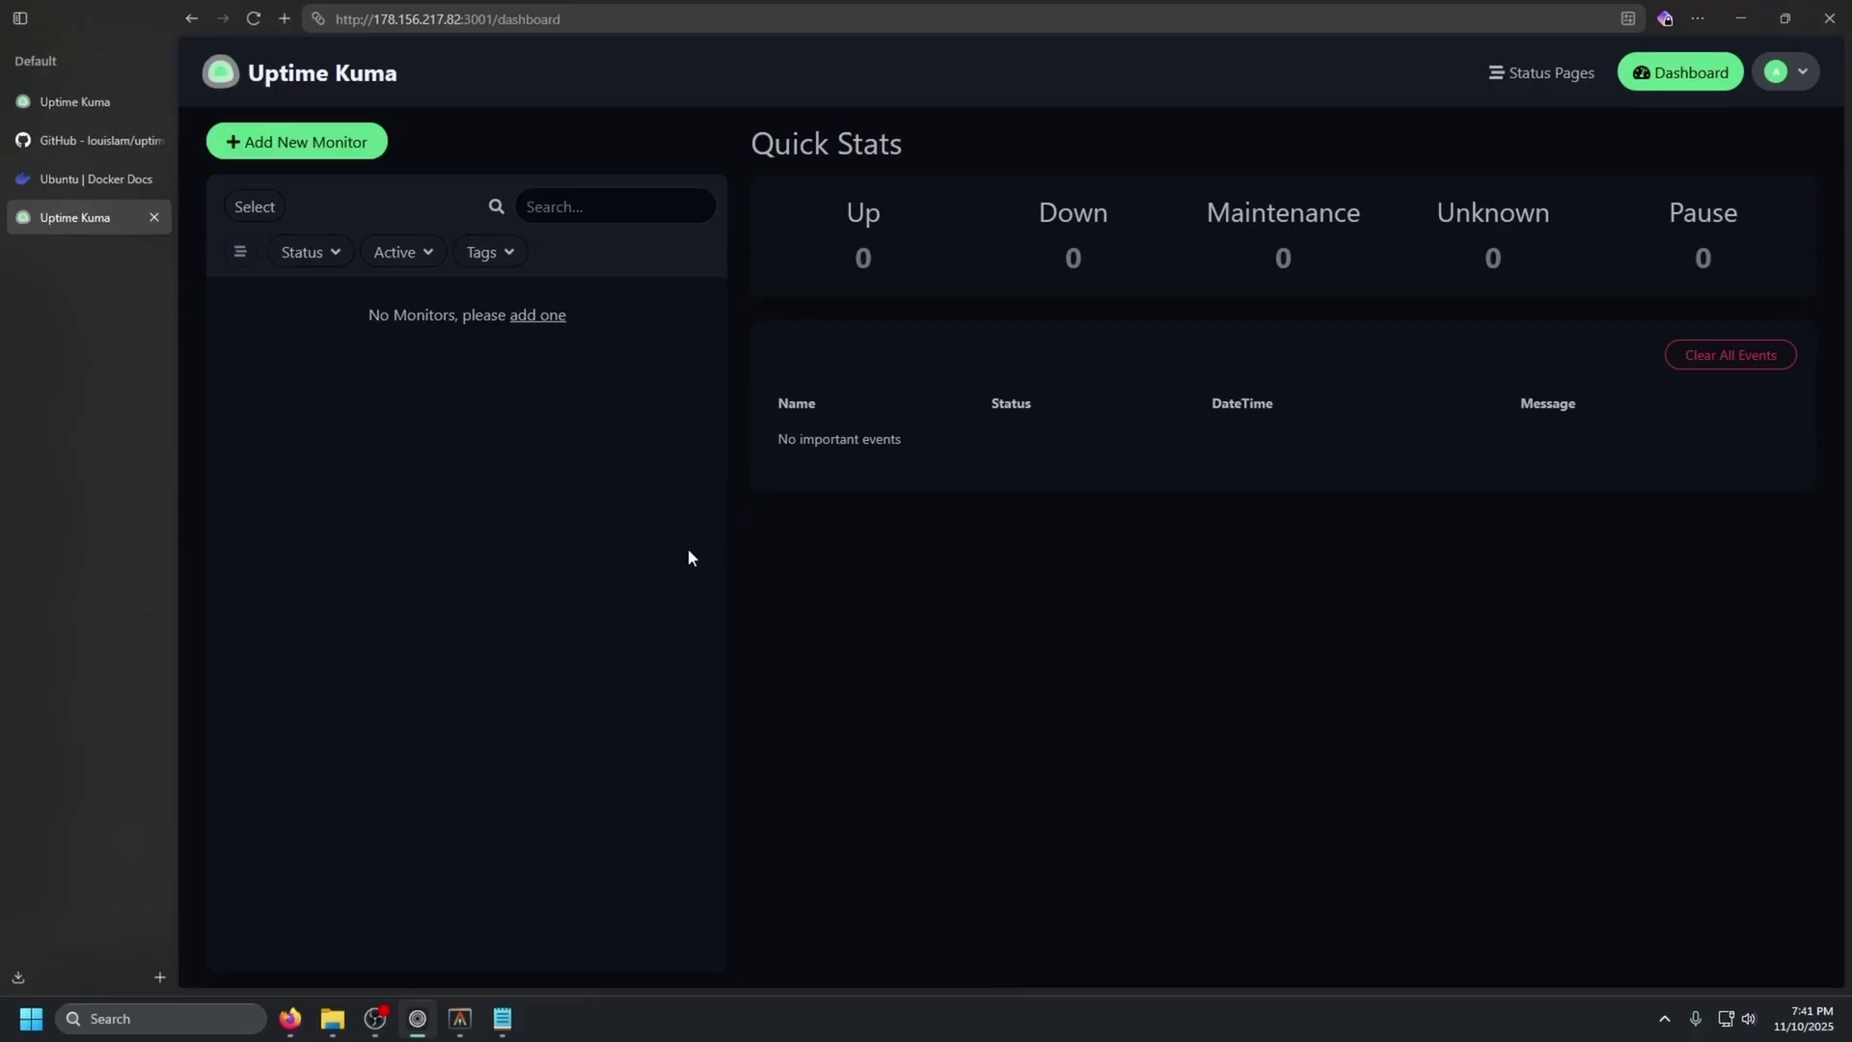
left_click_drag(465, 18, 373, 18)
key("ctrl+c")
key("ctrl+t")
key("ctrl+v")
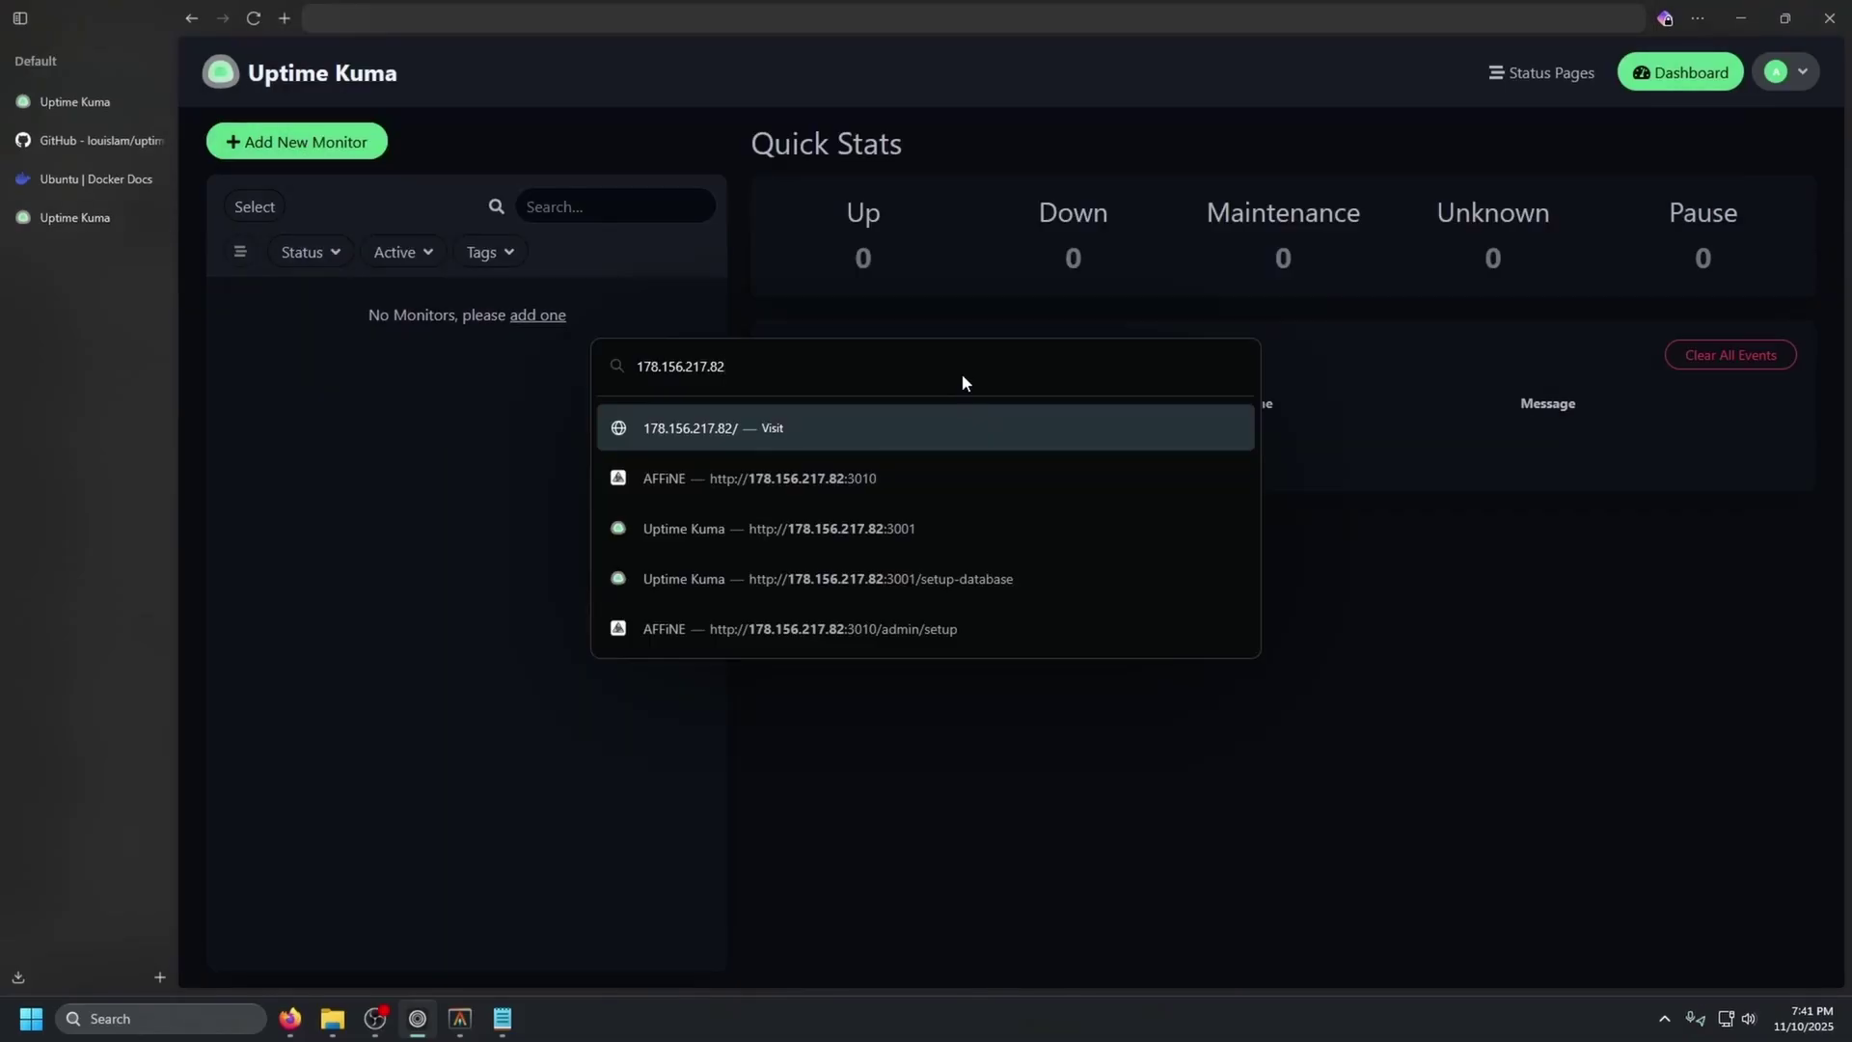
type(":8000")
key("Return")
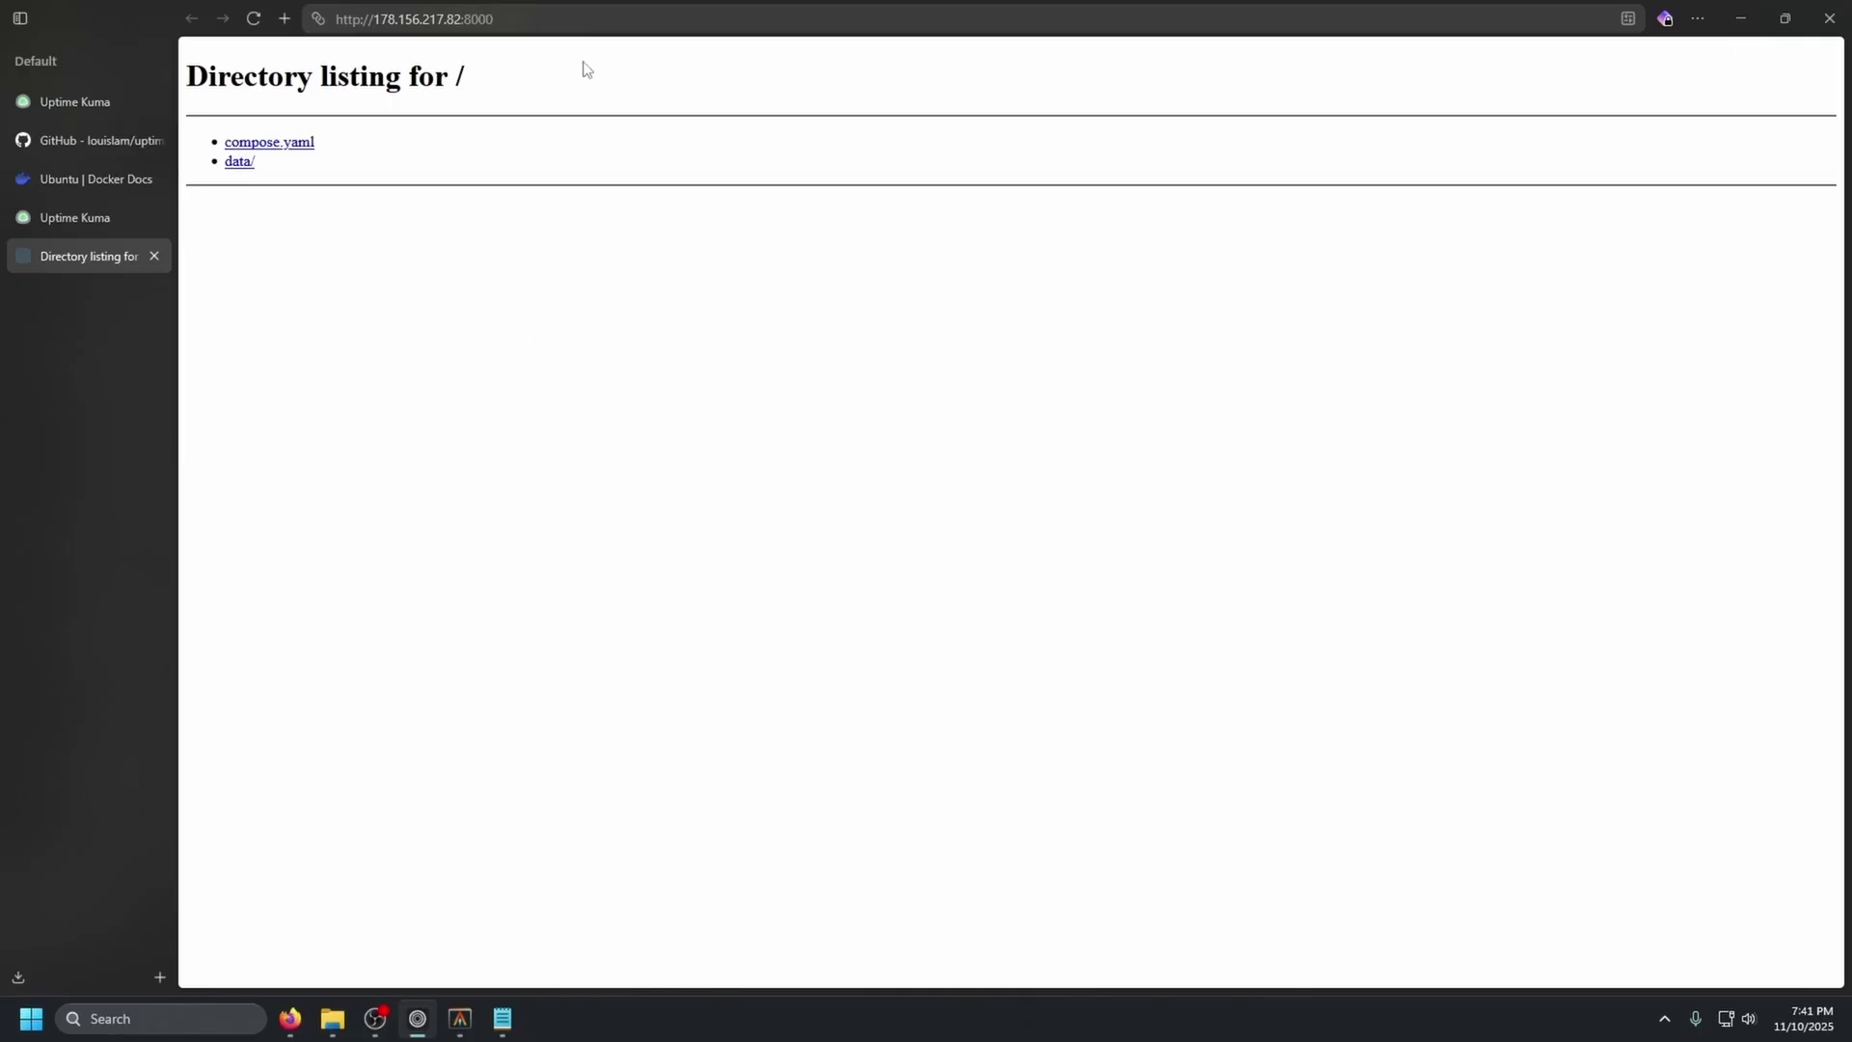
left_click(554, 20)
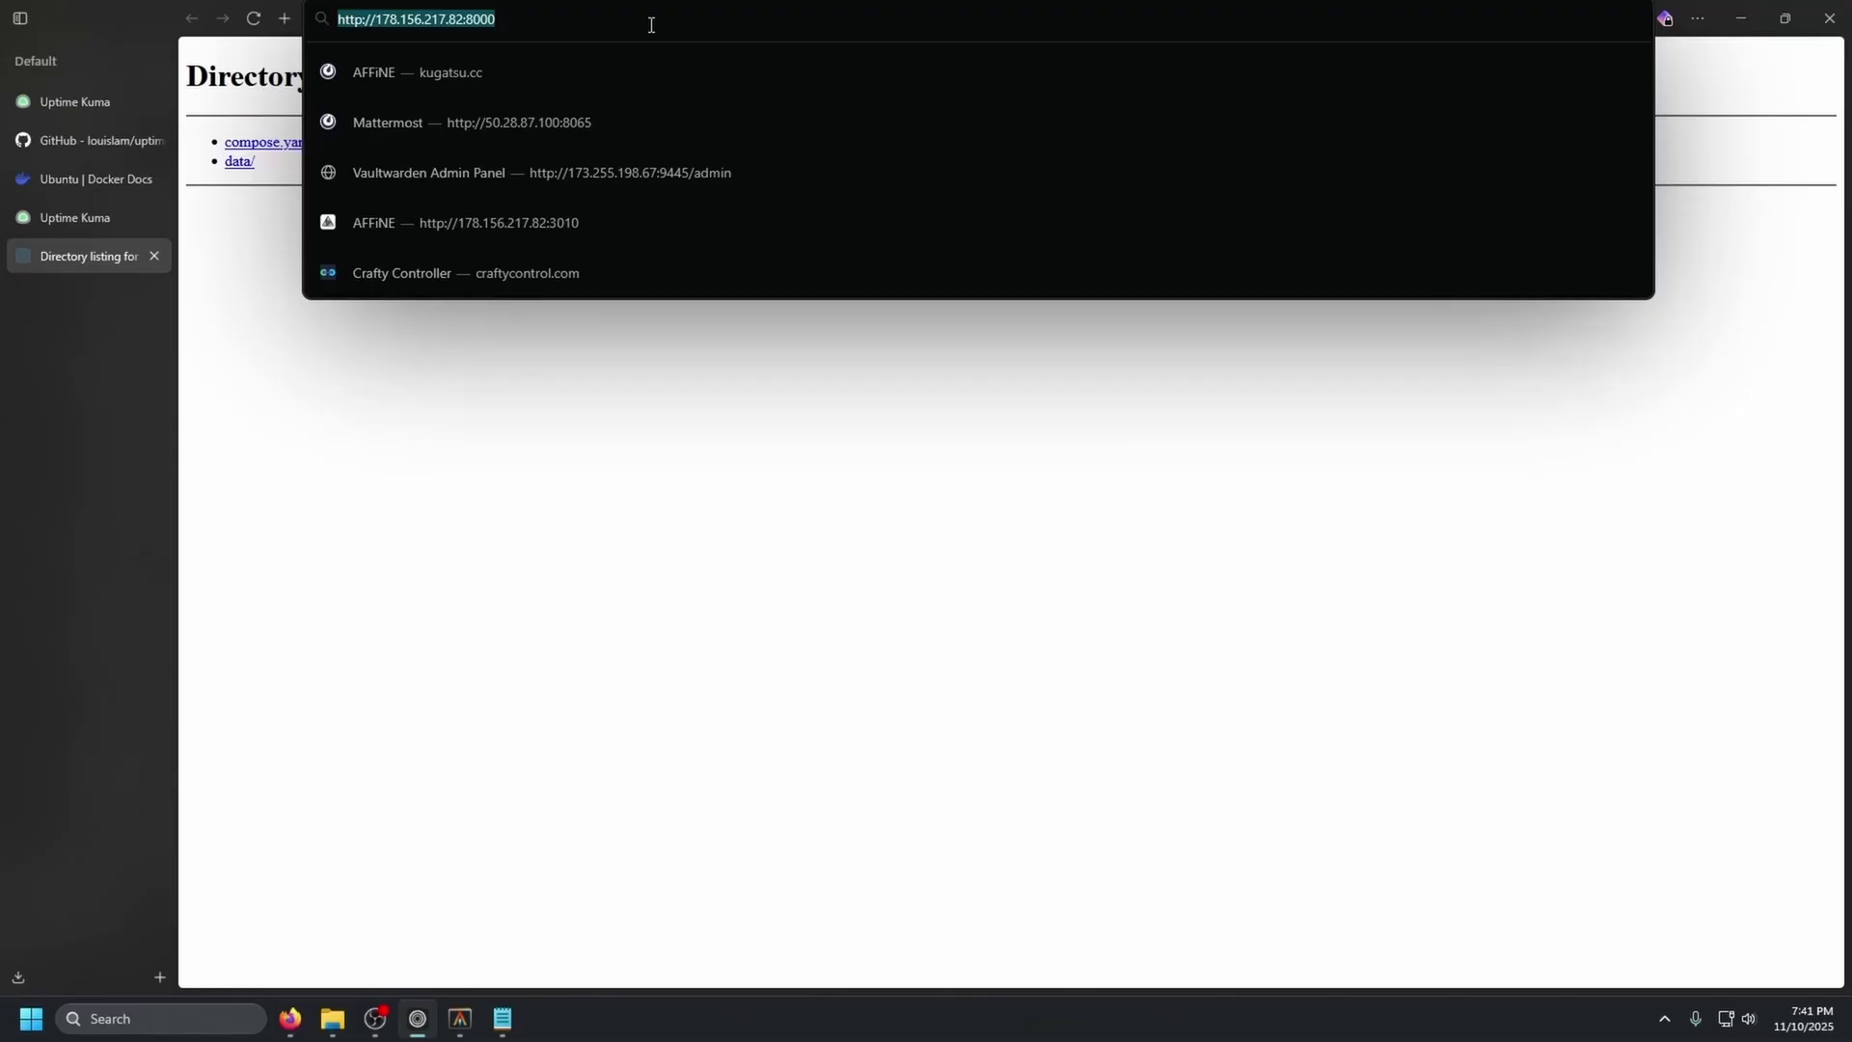
triple_click(537, 19)
key("ctrl+c")
left_click(591, 473)
- Start a new monitor with HTTP(s) as the monitor type
left_click(92, 218)
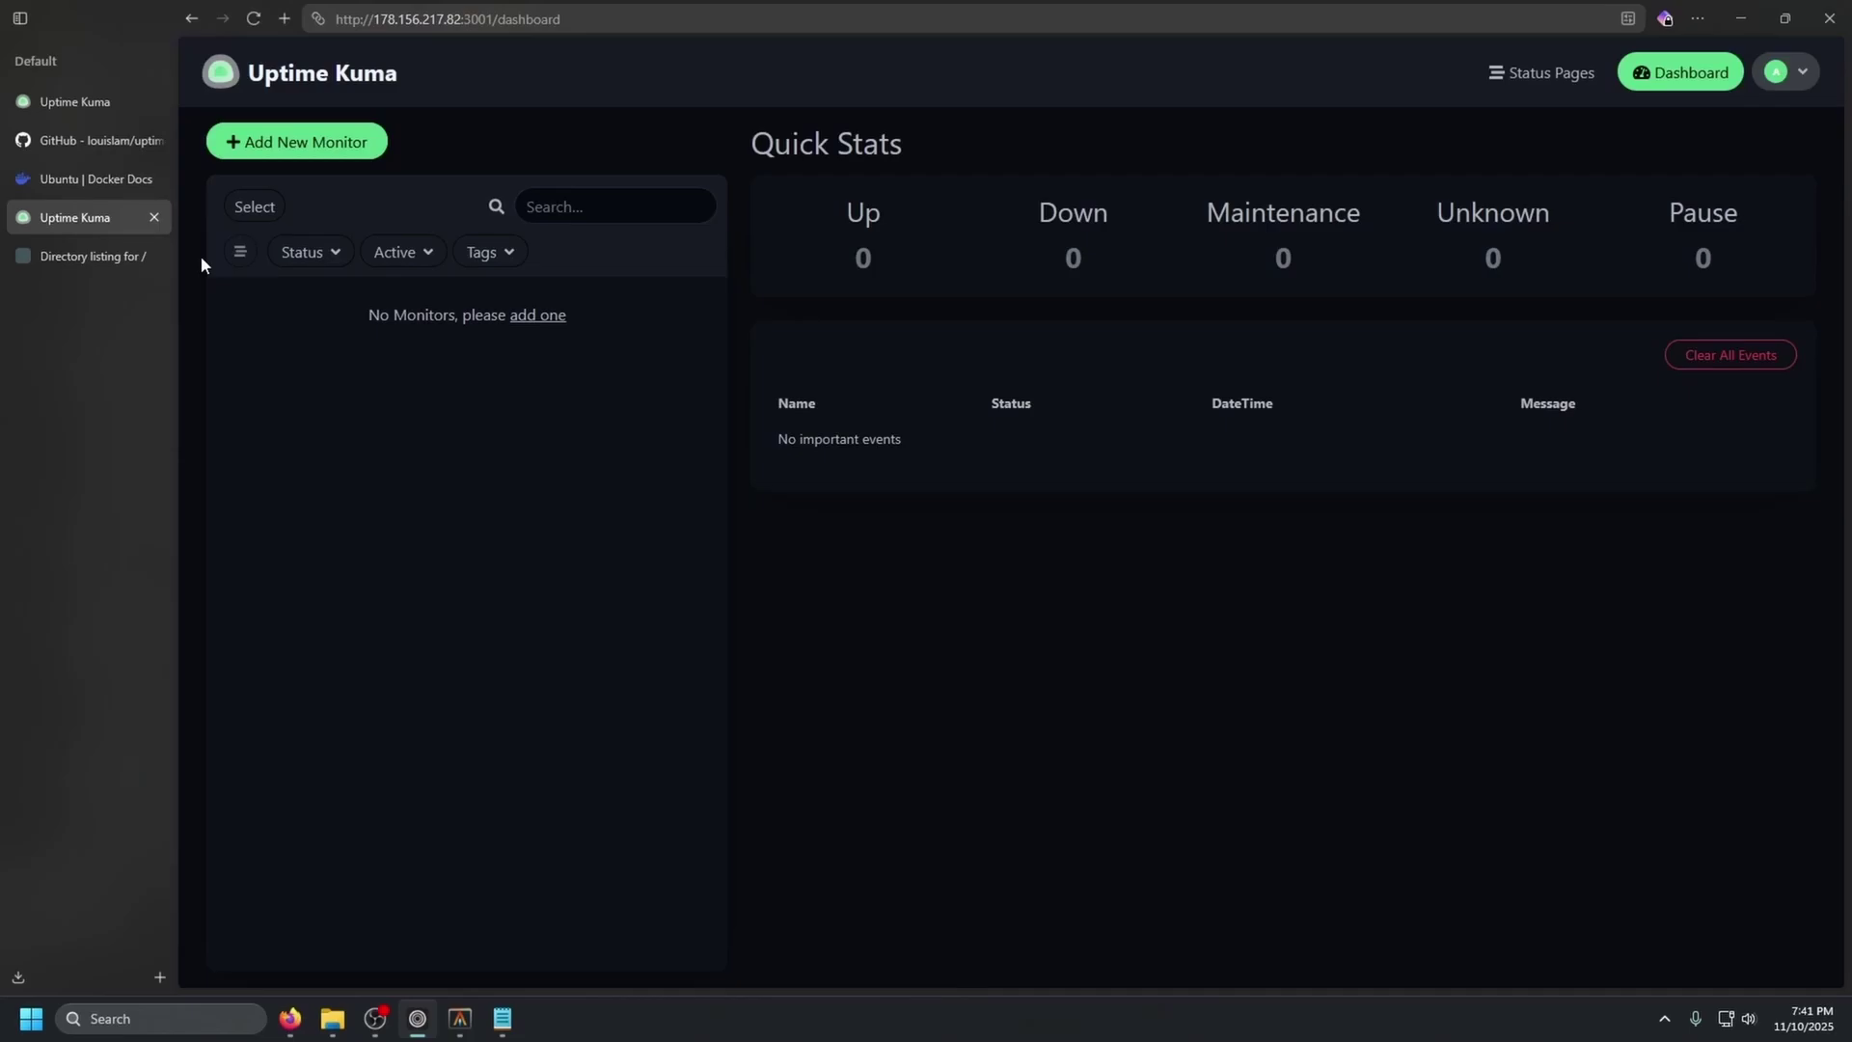
left_click(289, 141)
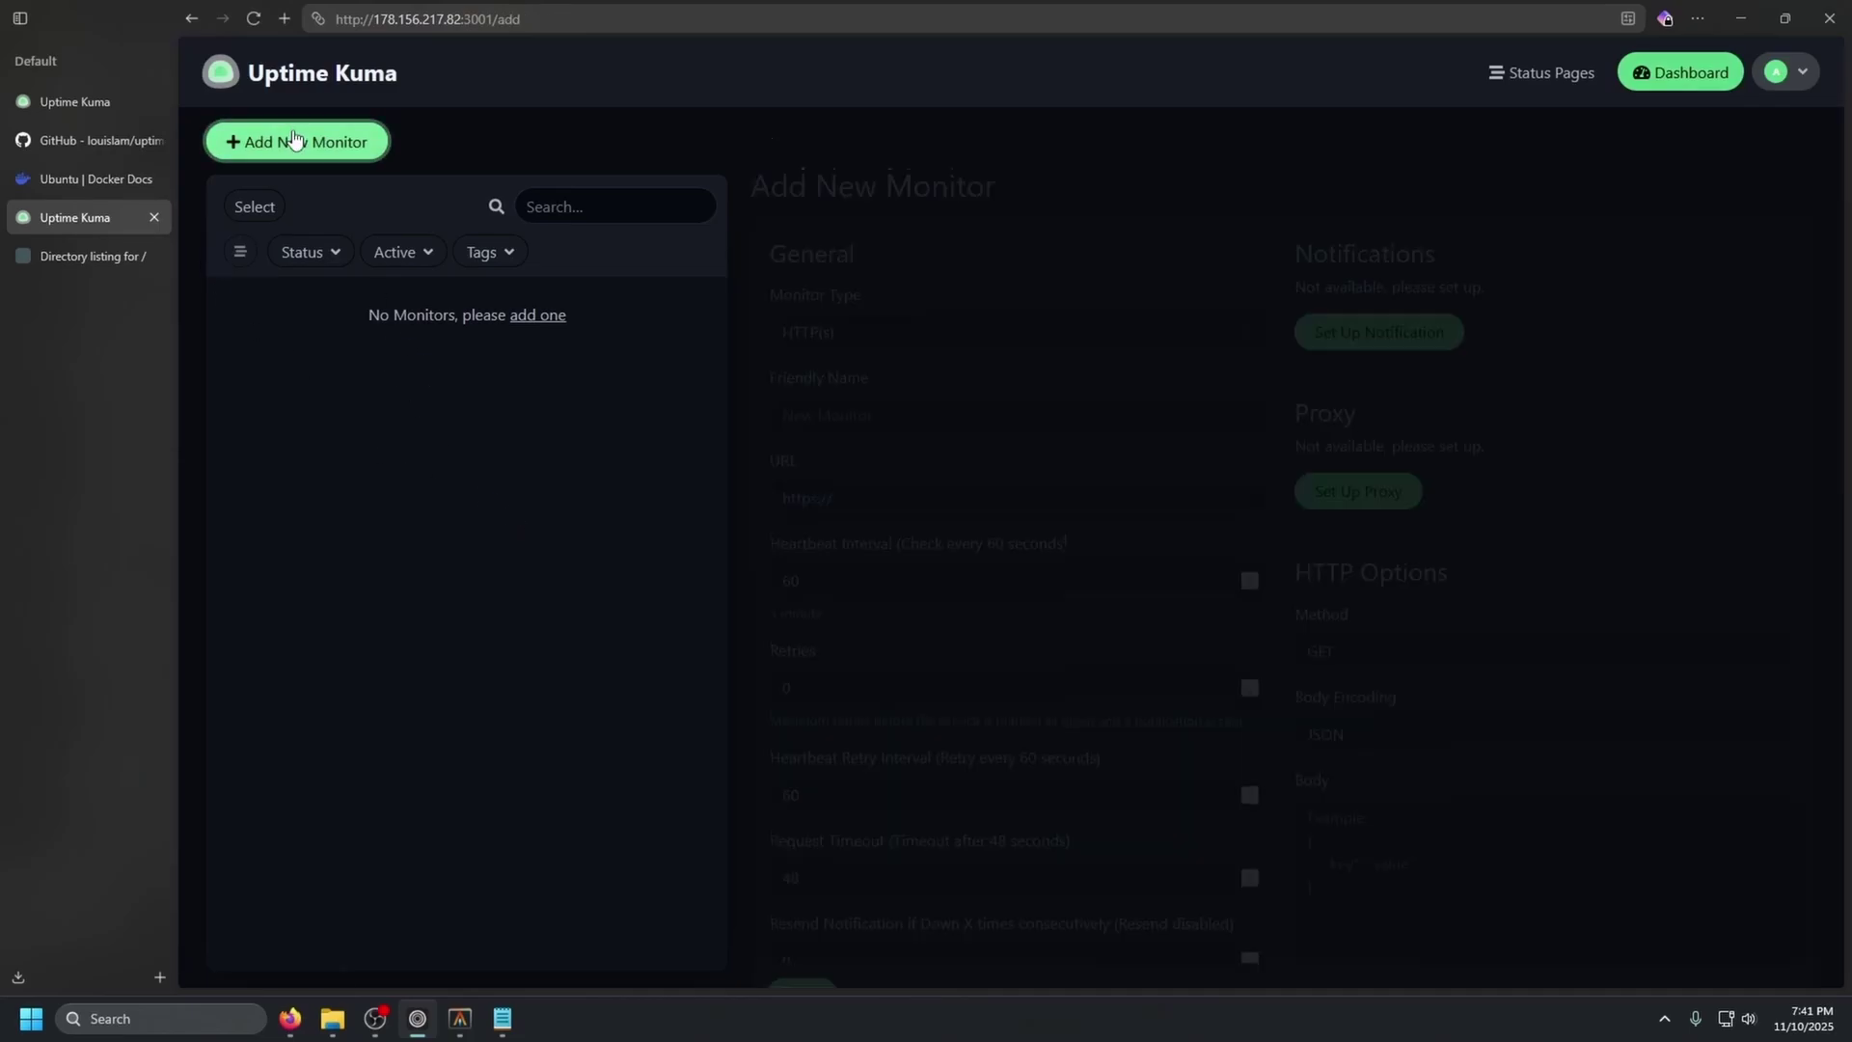
left_click(836, 280)
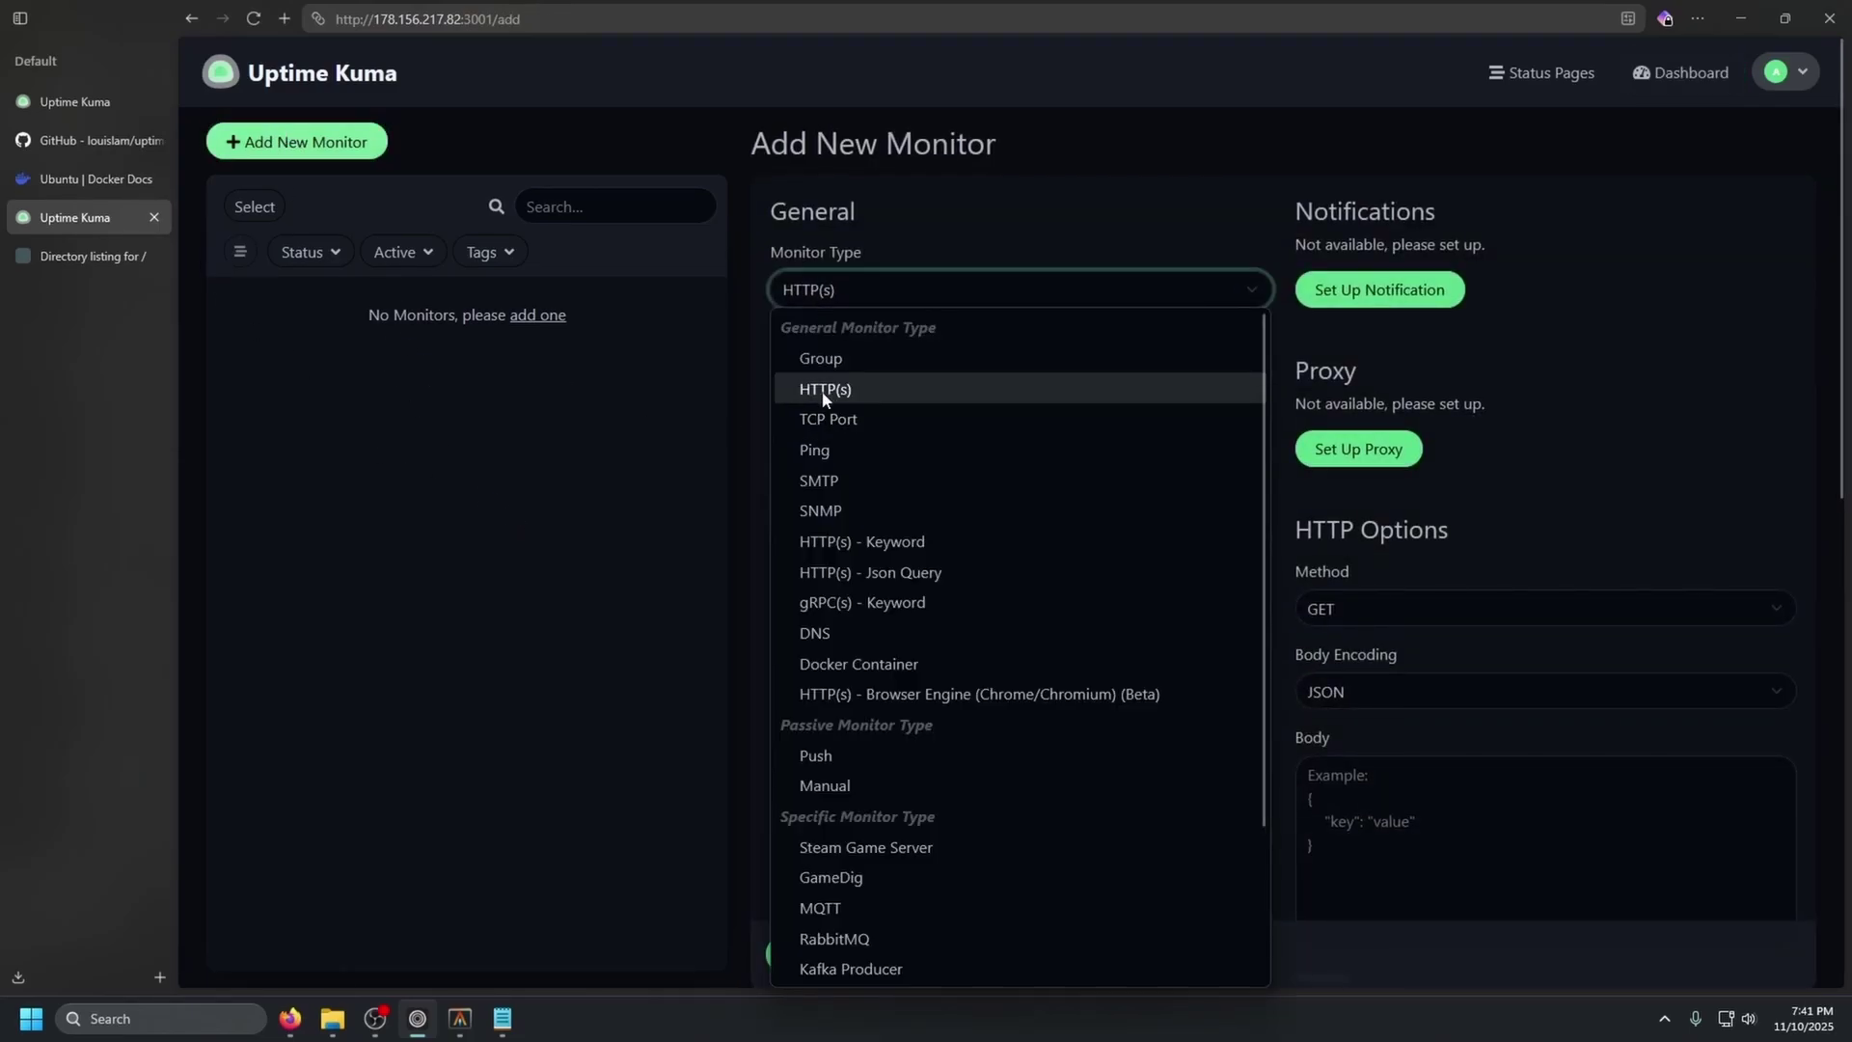
left_click(870, 390)
left_click(1016, 368)
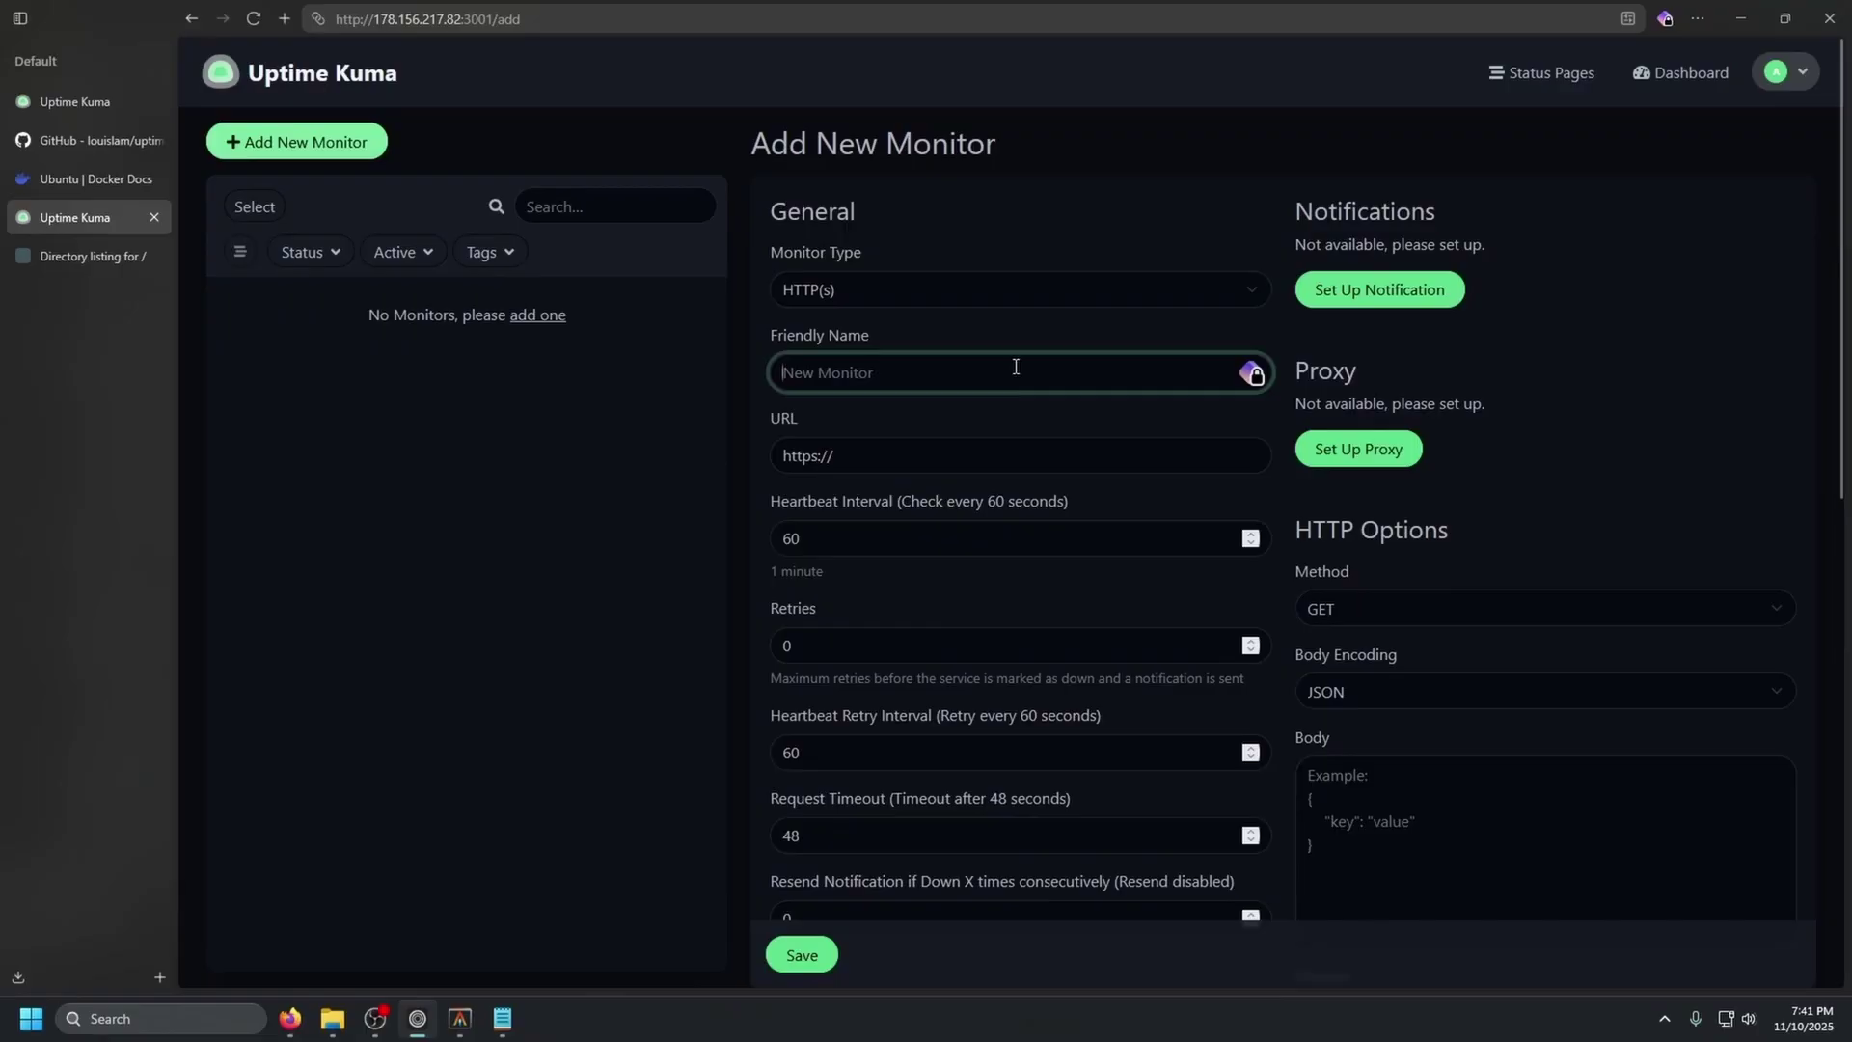
type("Web Server - PROD")
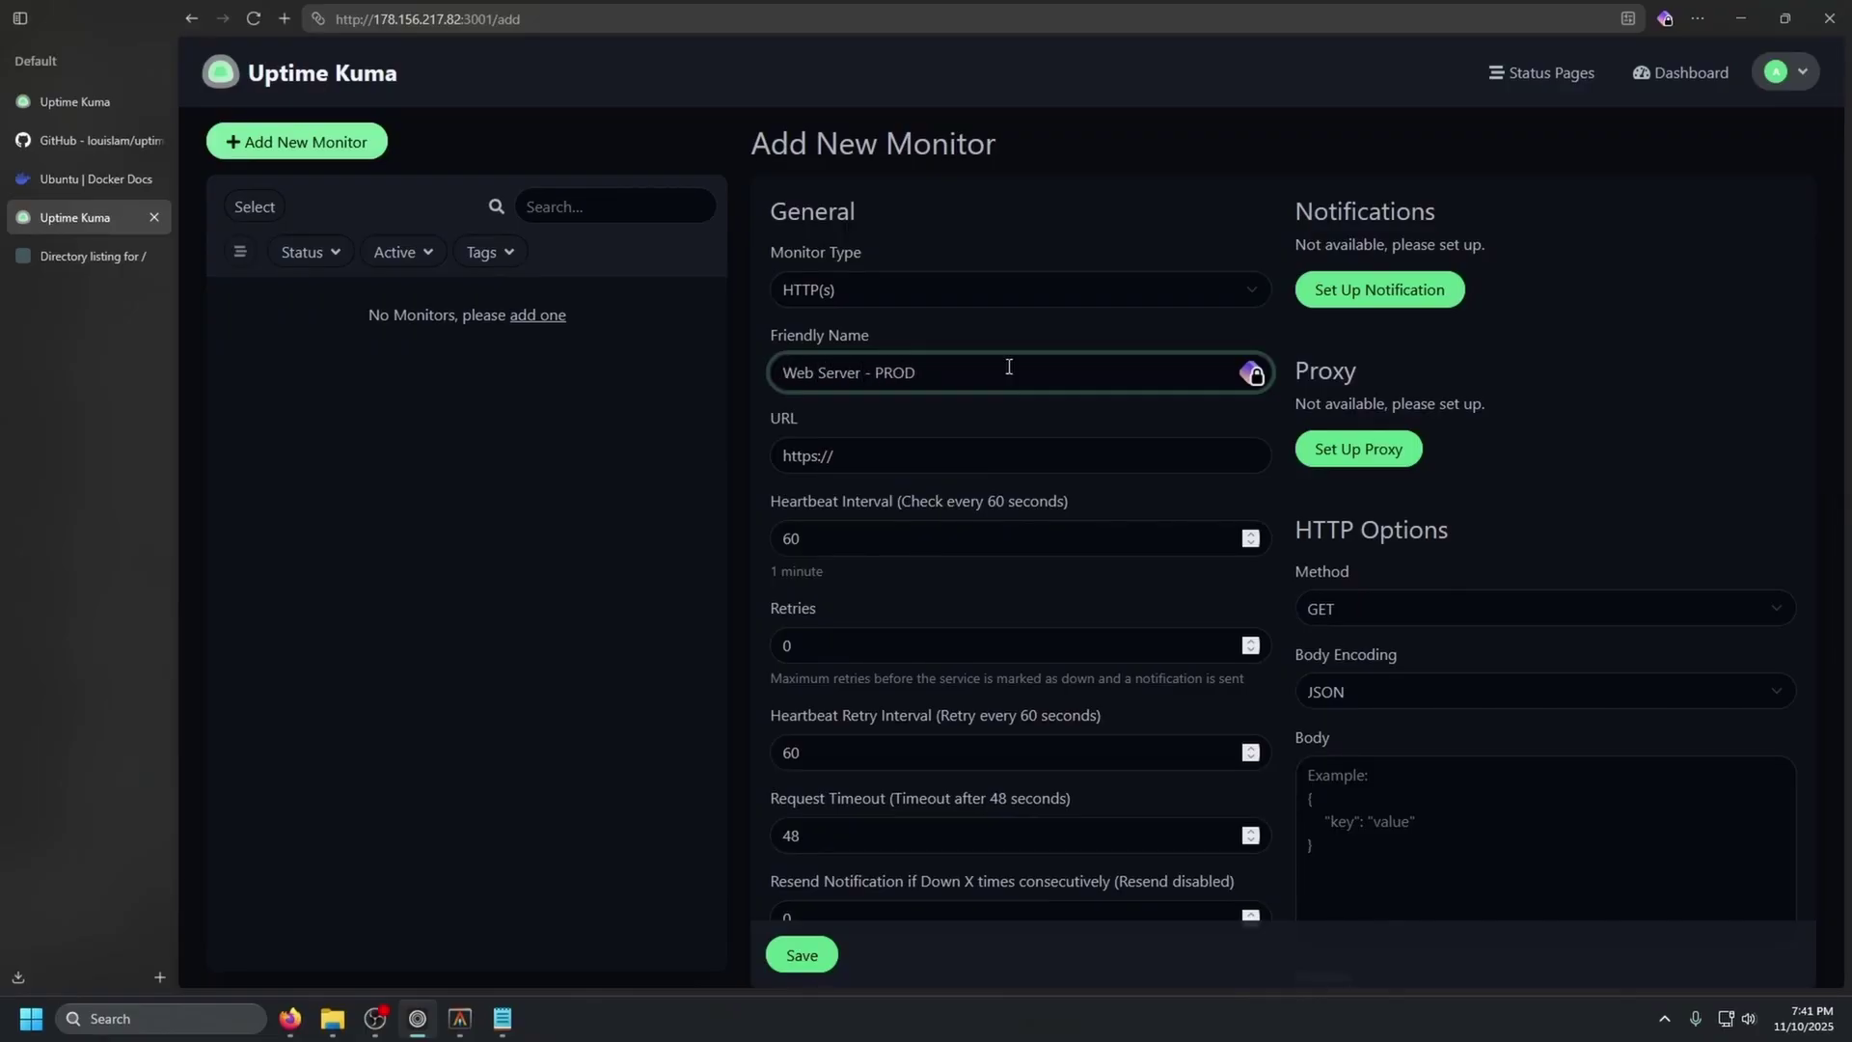
left_click(954, 454)
key("ctrl+a")
key("ctrl+v")
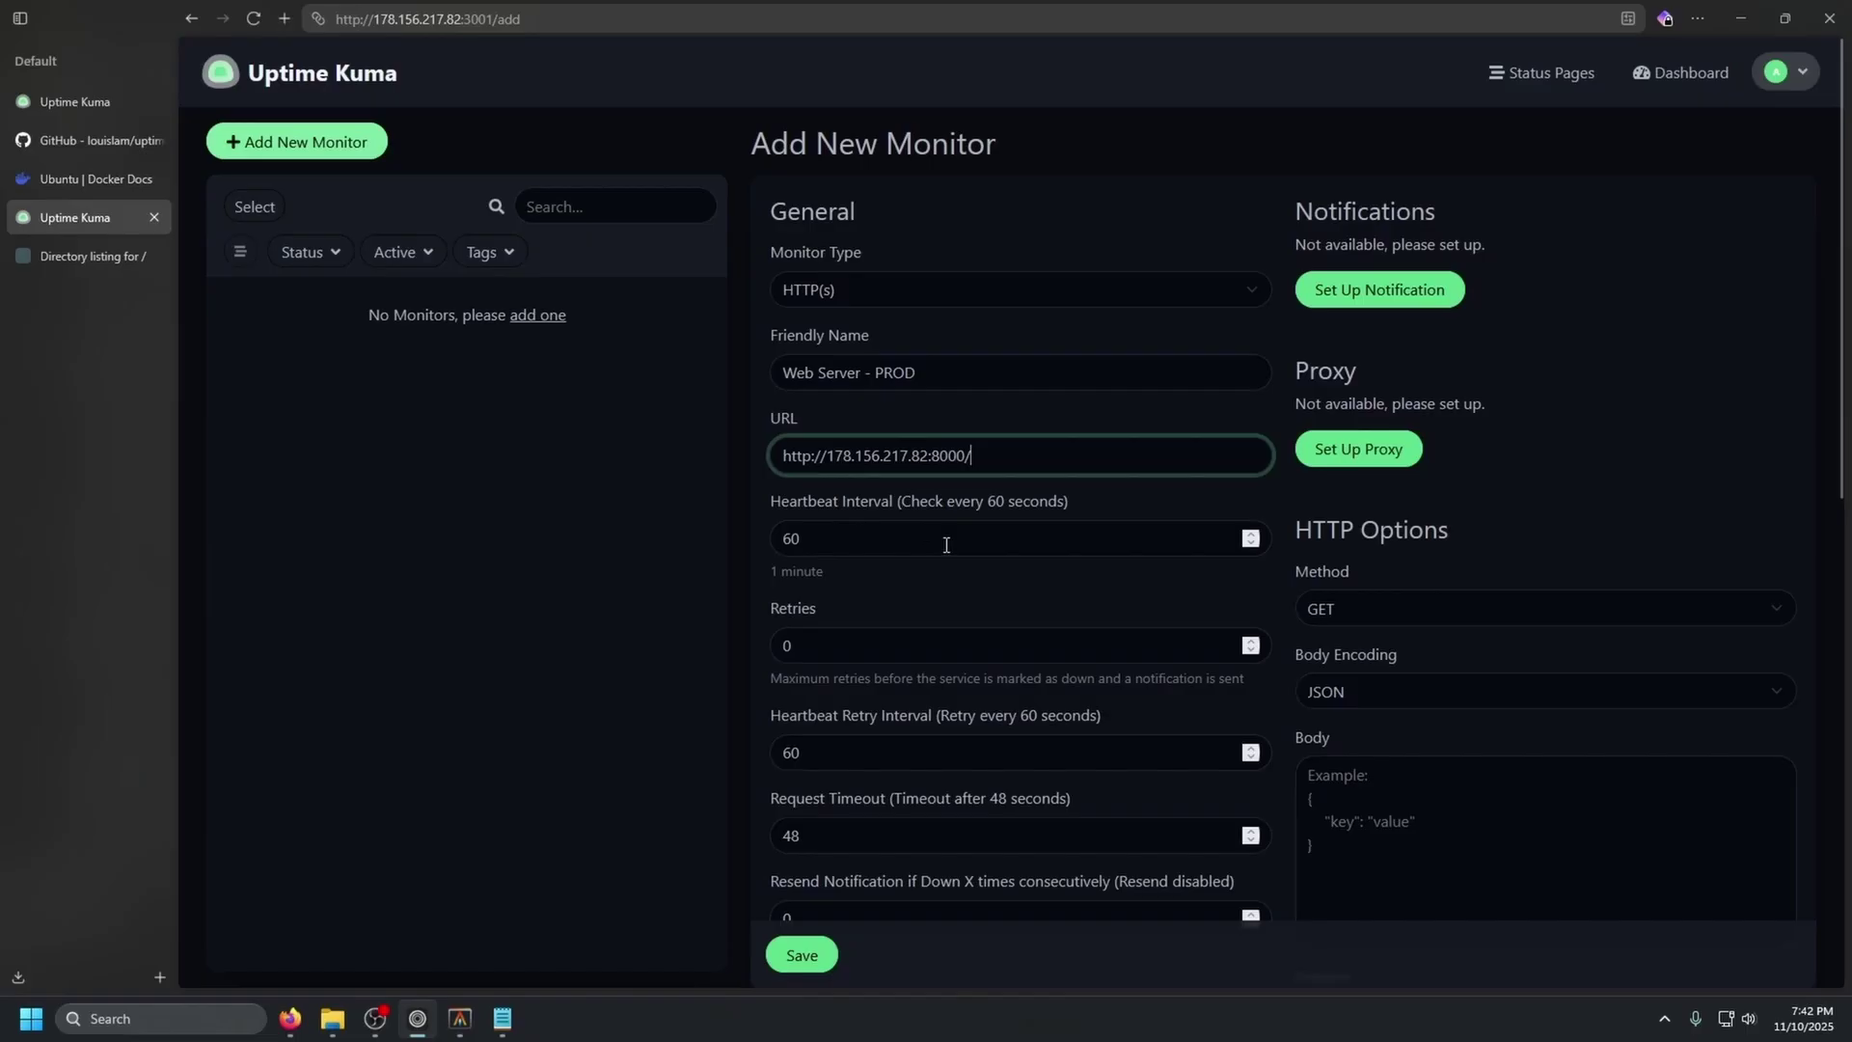
- Scroll through the monitor form, keeping 60-second heartbeat, 0 retries, 48-second timeout, status 200-299
scroll(950, 545, "down", 1)
scroll(958, 542, "down", 2)
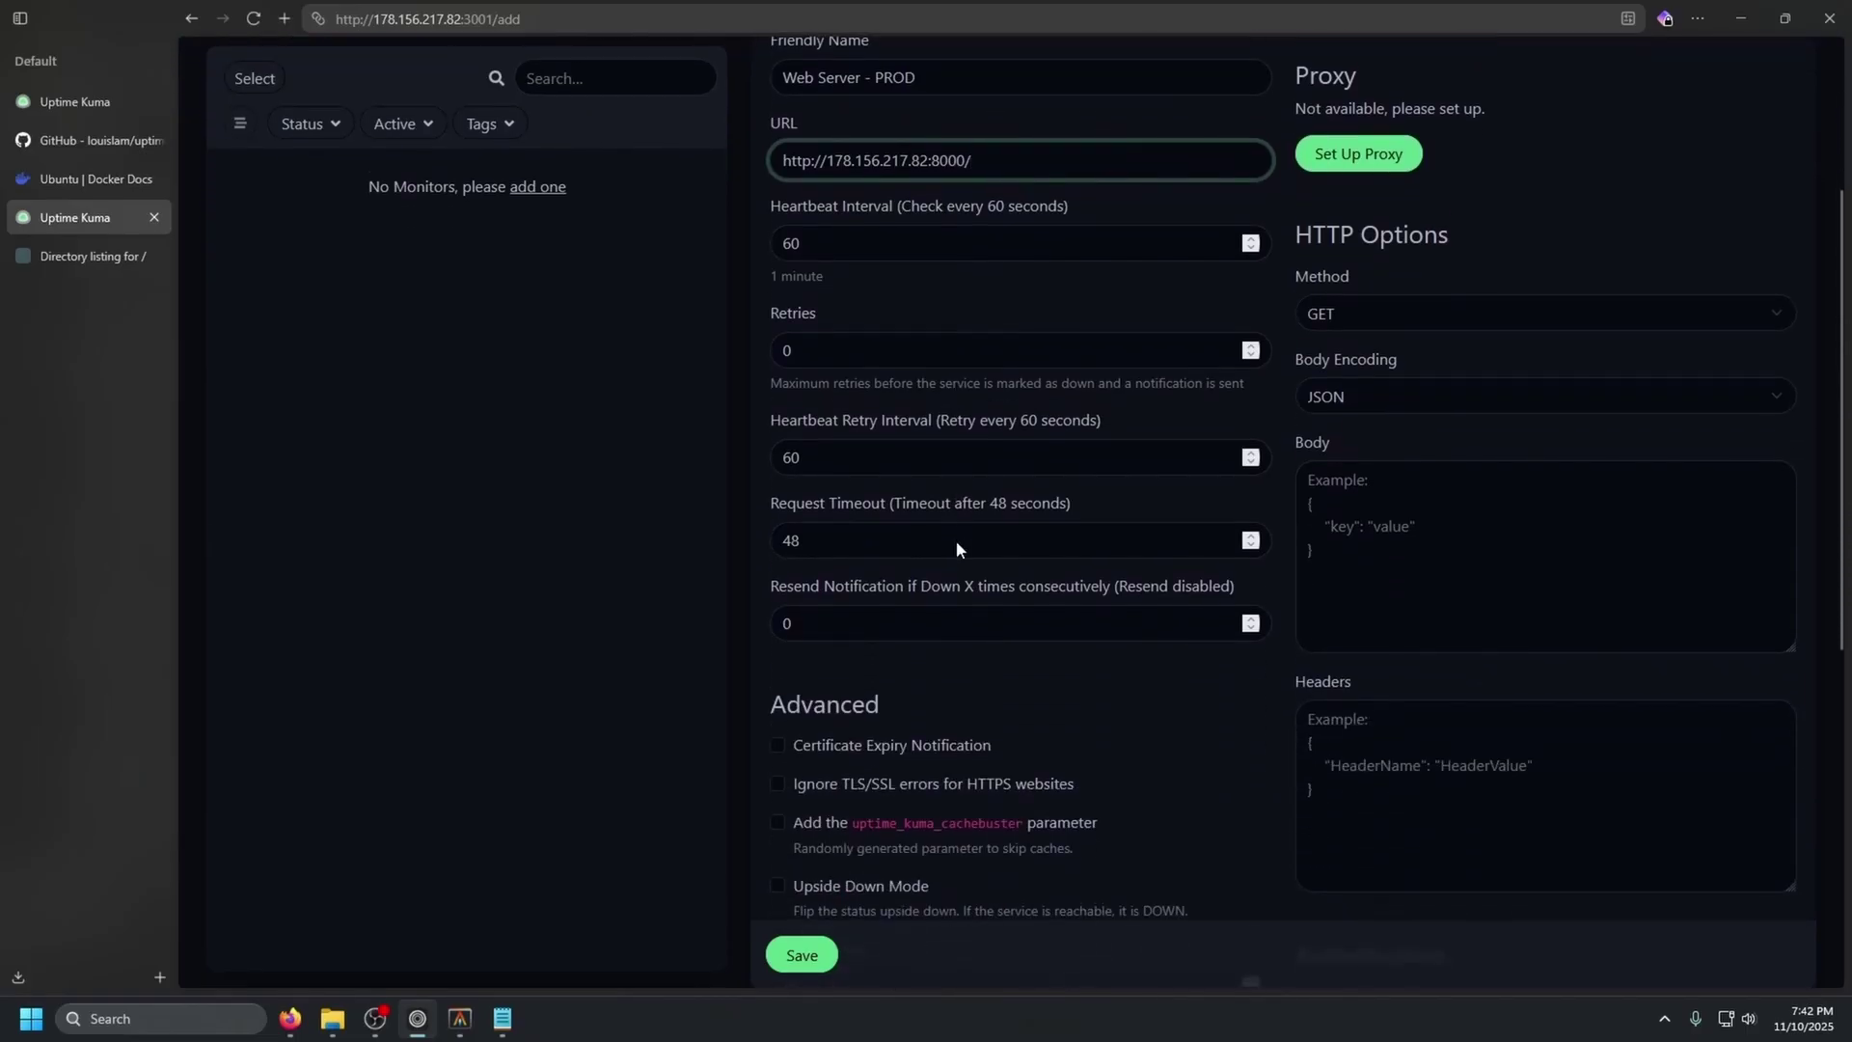
scroll(957, 702, "down", 2)
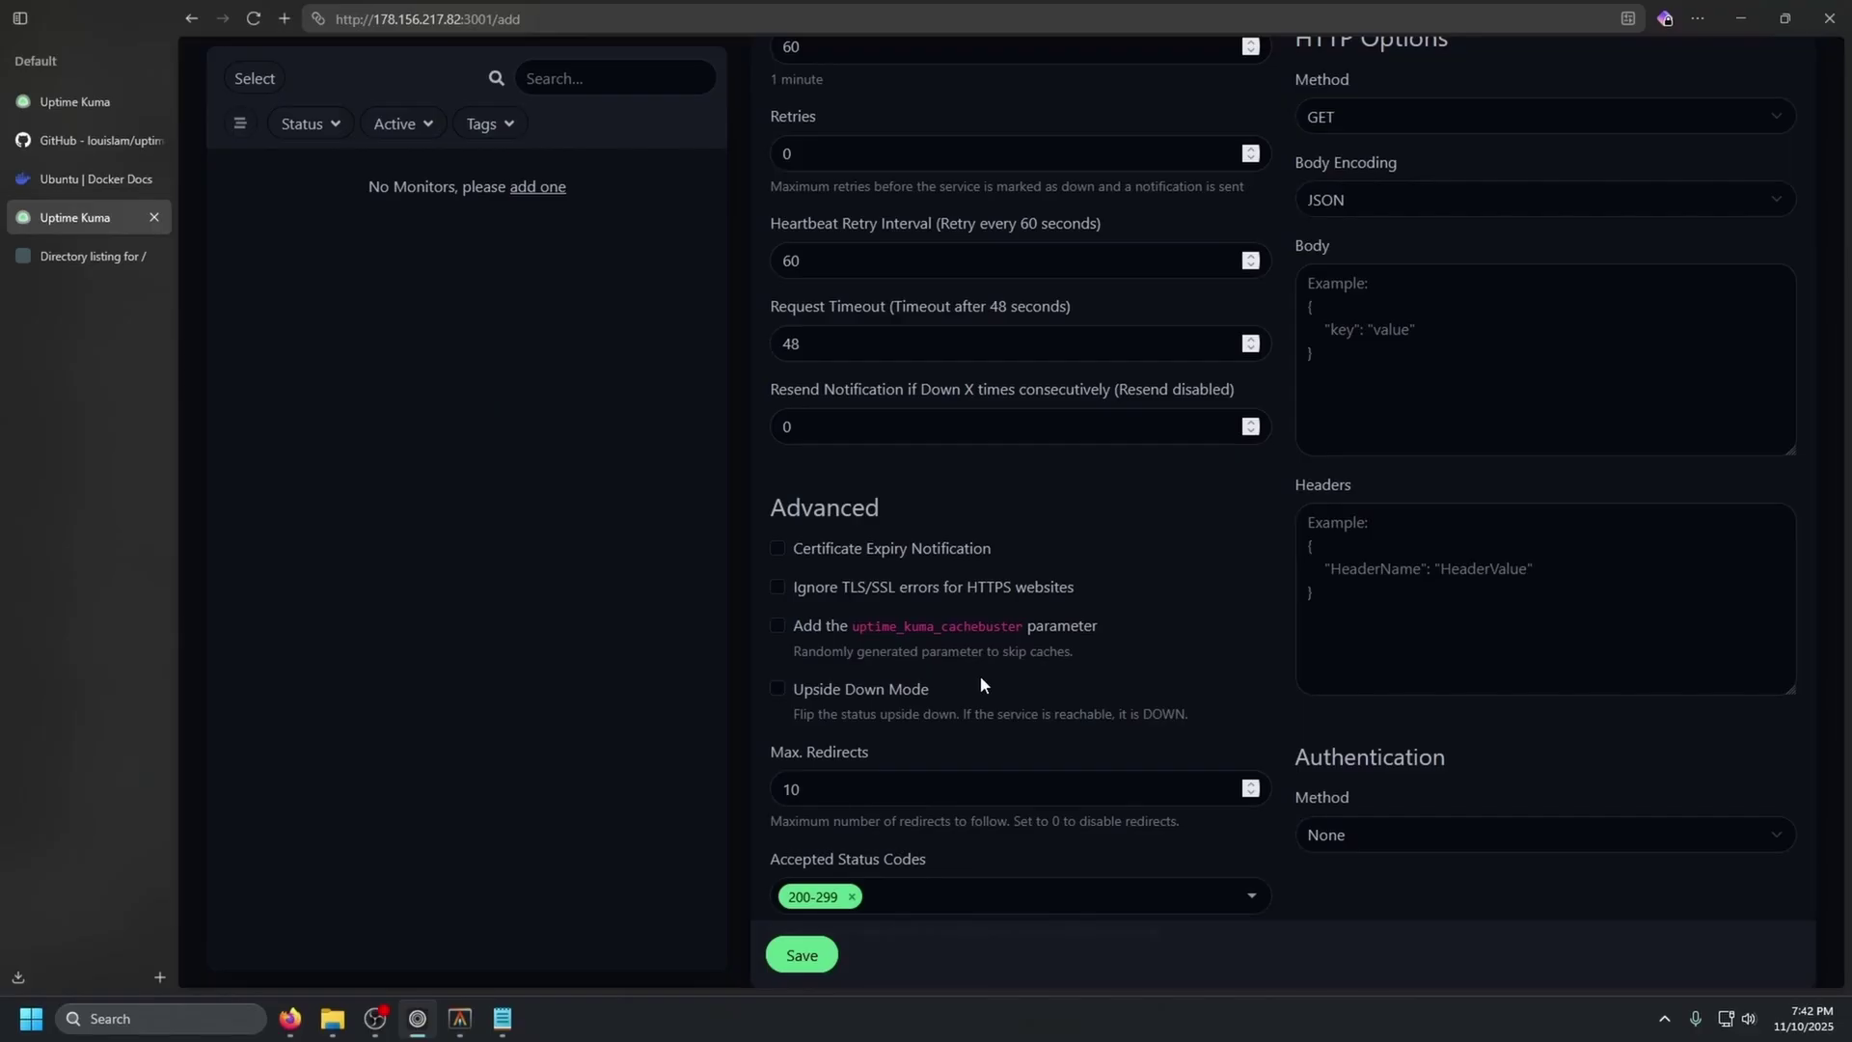
scroll(981, 678, "up", 5)
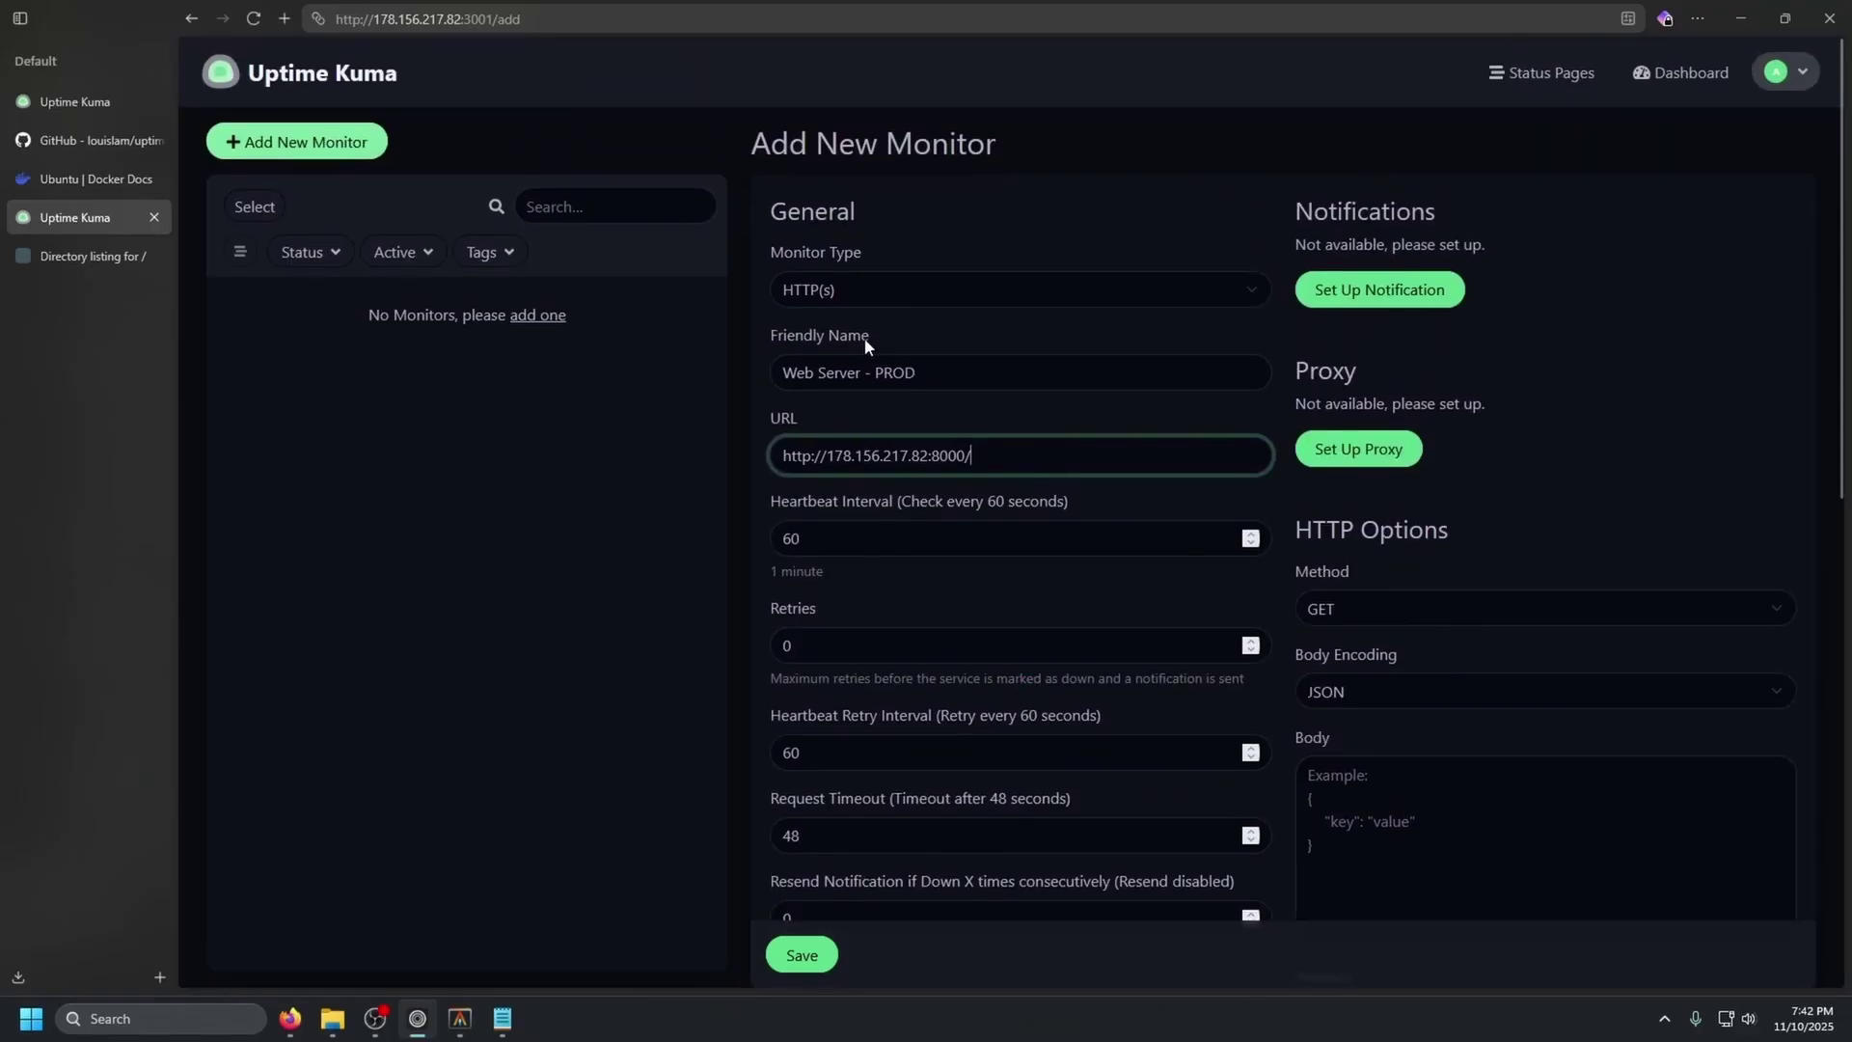
- Add a new notification for the monitor and choose Discord as its notification type
left_click(1360, 299)
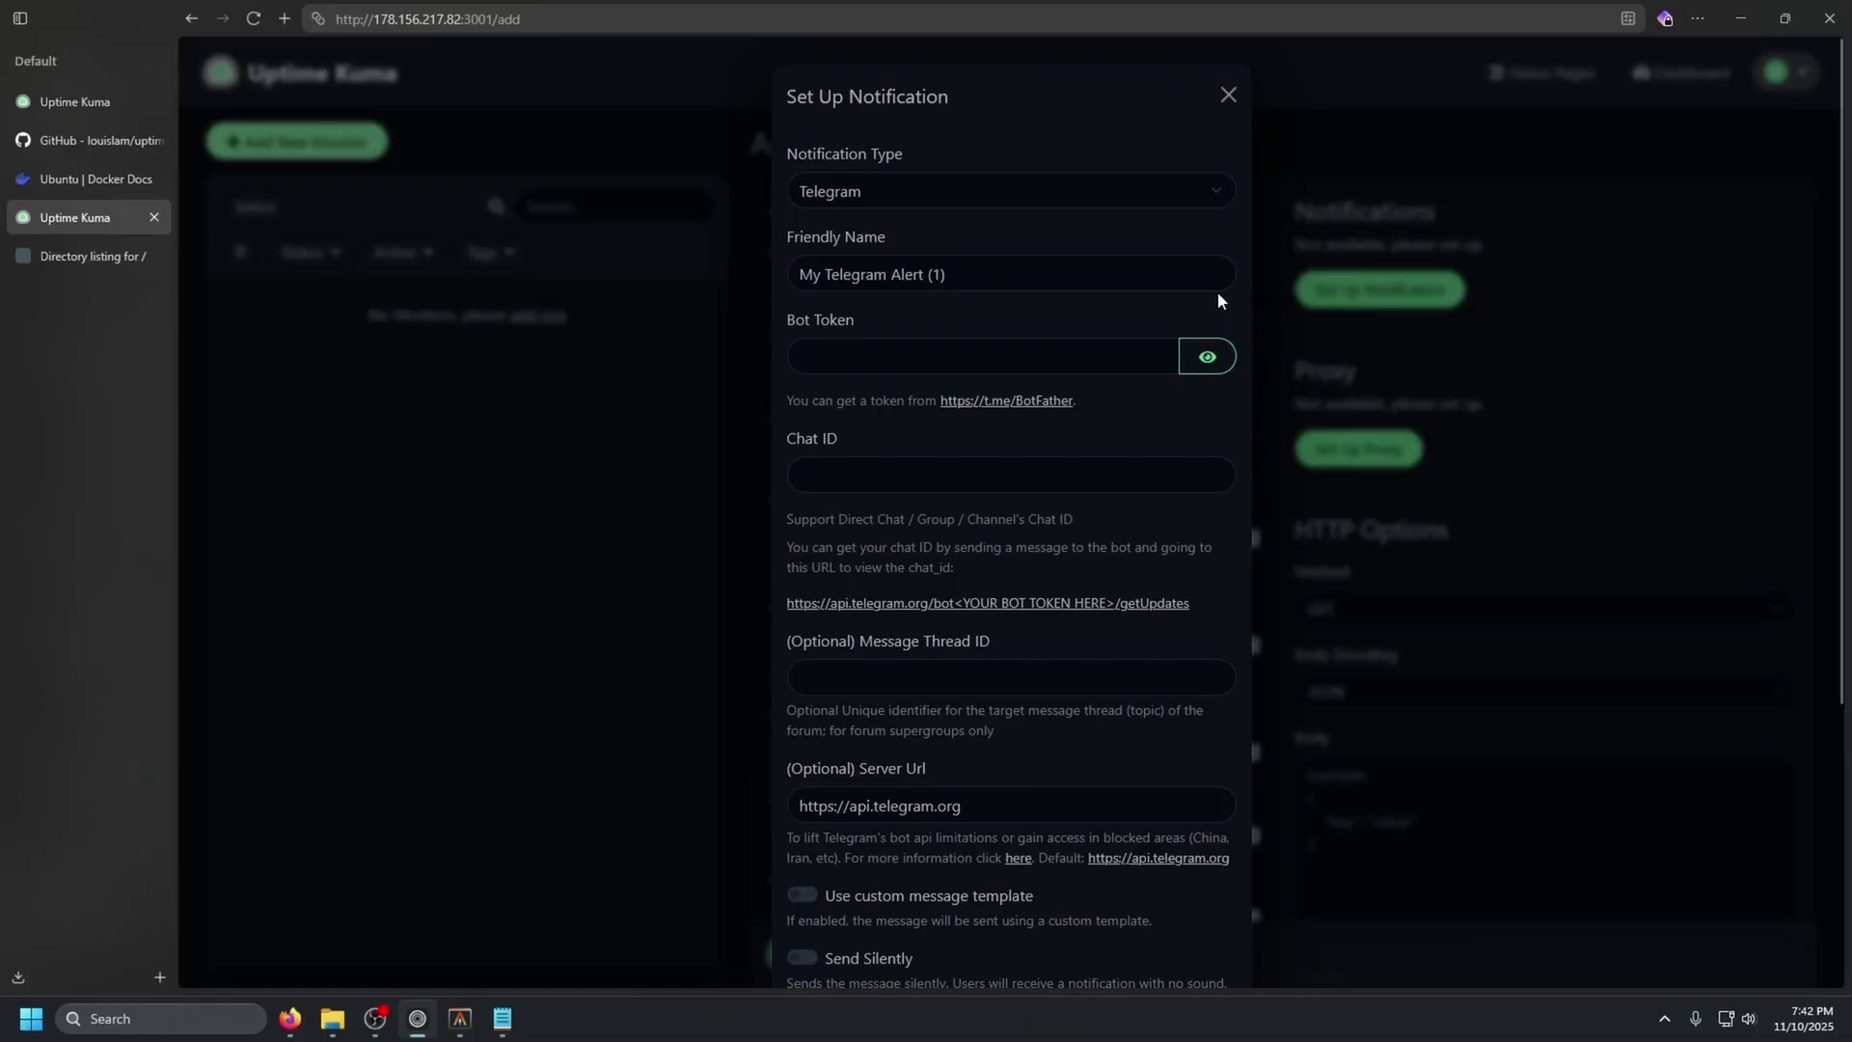
left_click(936, 191)
scroll(981, 222, "up", 1)
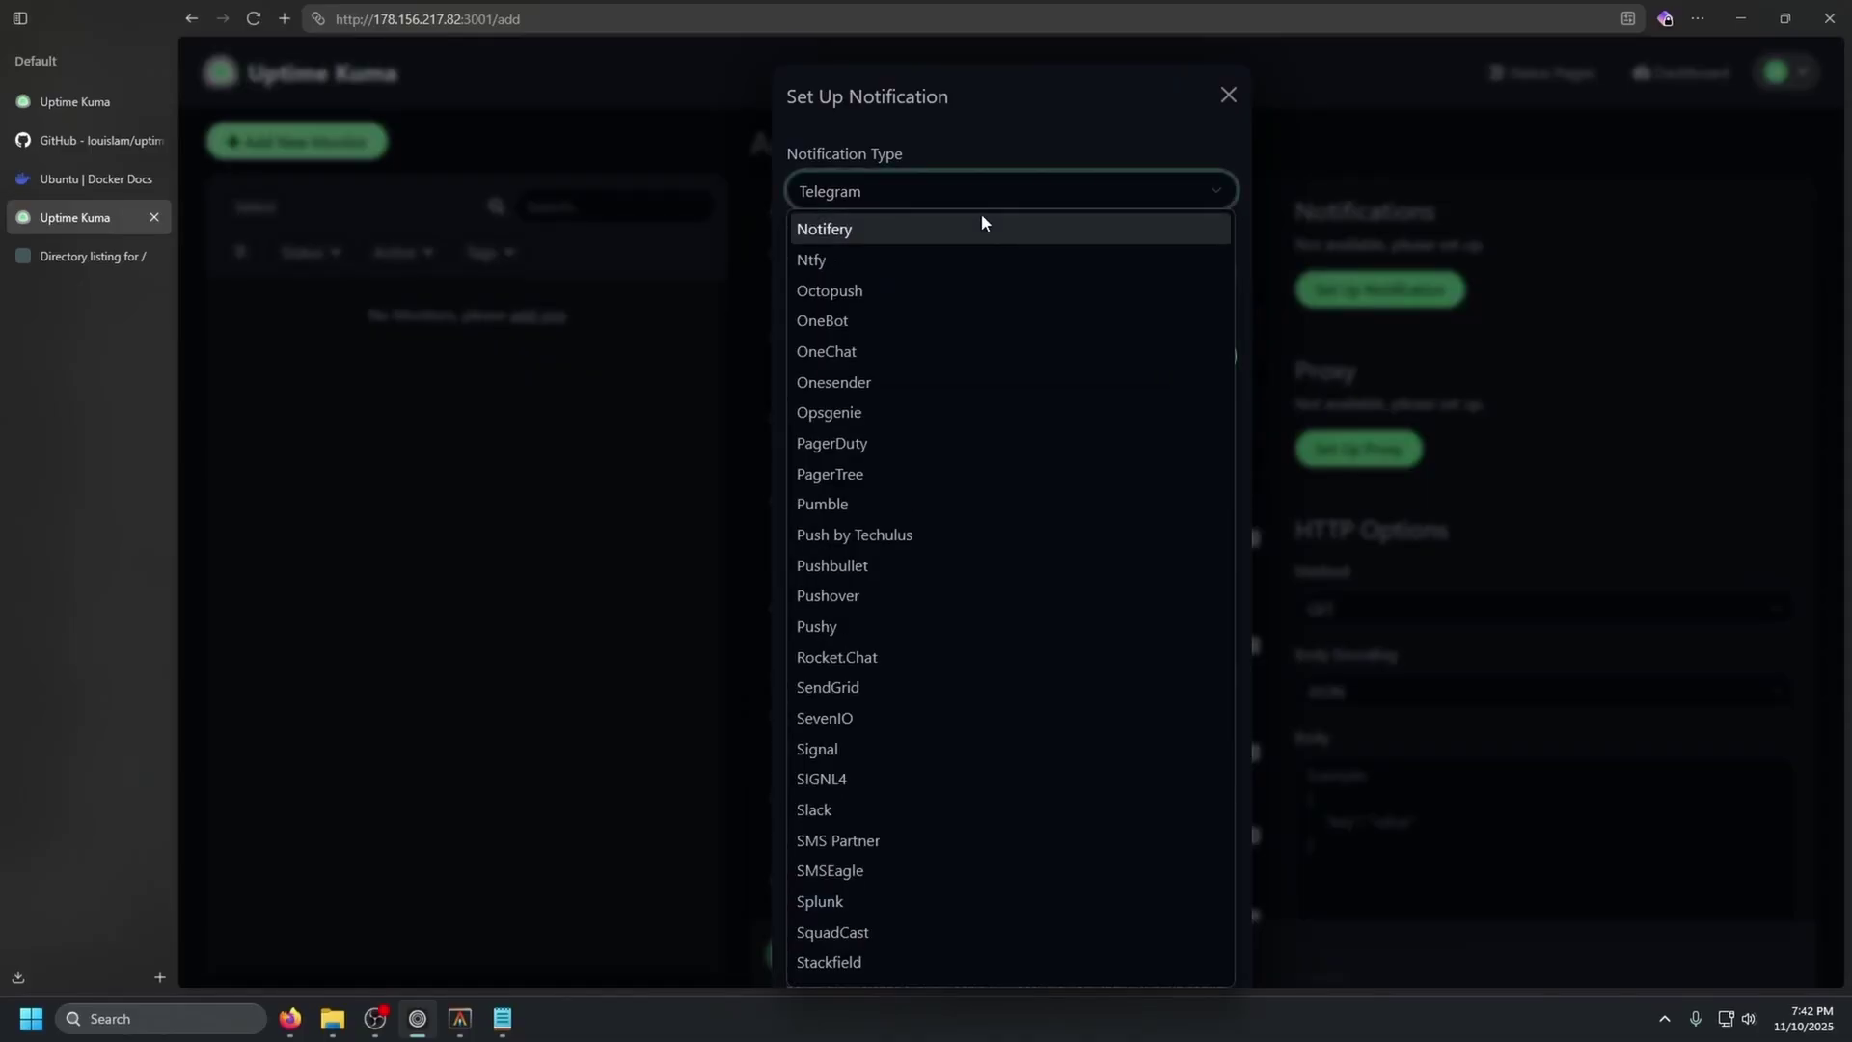
scroll(913, 474, "down", 7)
scroll(999, 511, "up", 15)
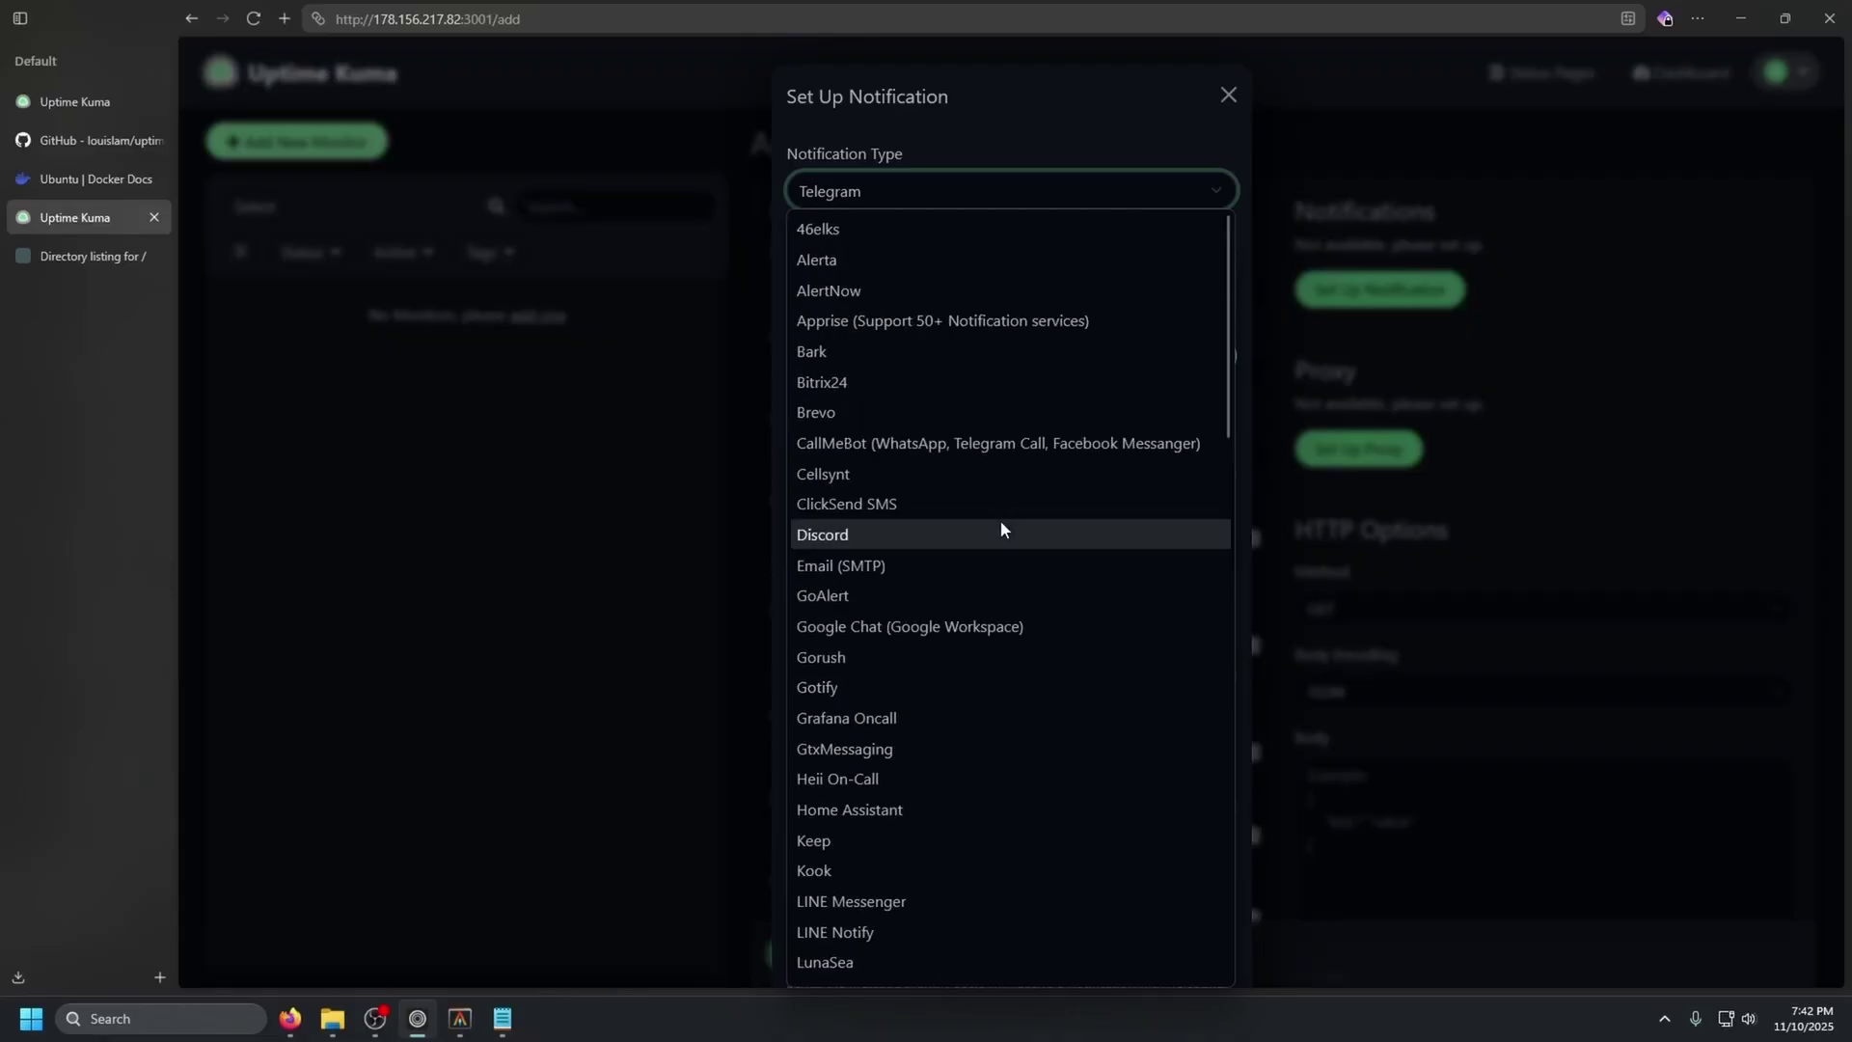
left_click(998, 540)
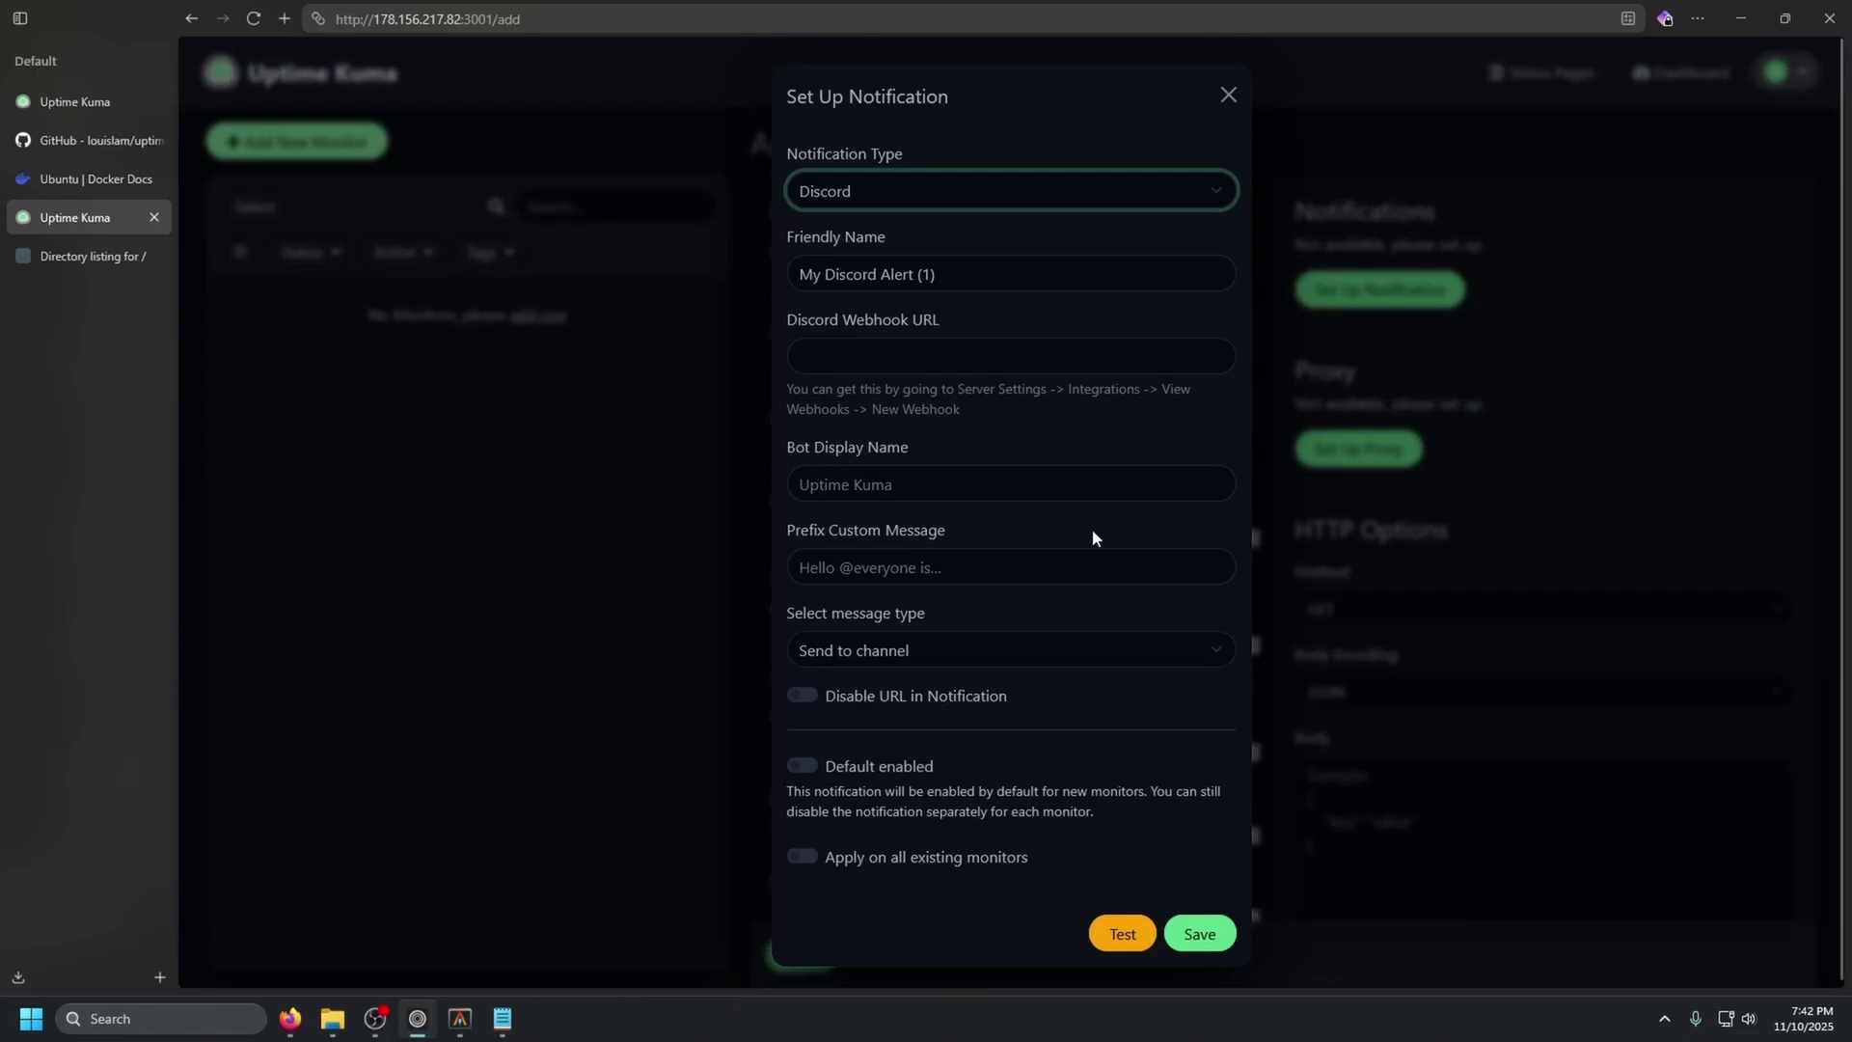
scroll(1090, 532, "down", 1)
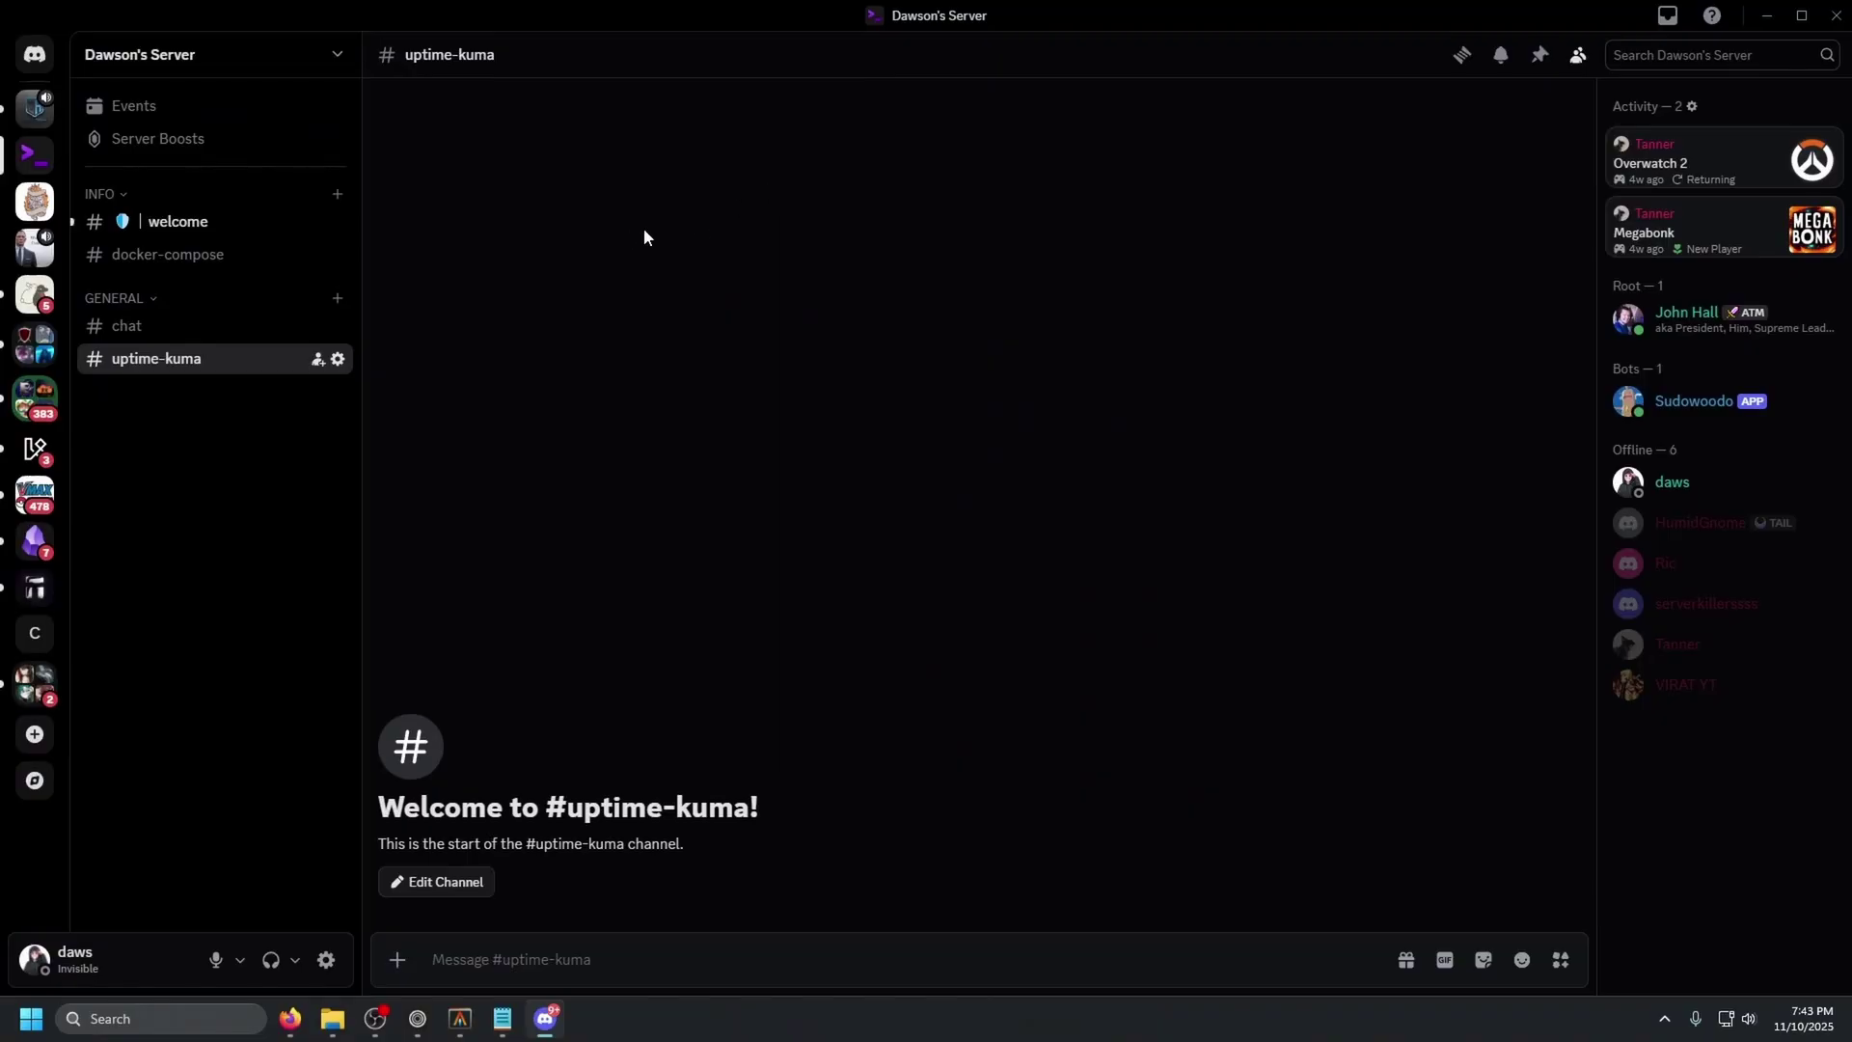
- Create a webhook in the #uptime-kuma channel's Integrations and copy its URL
right_click(181, 365)
mouse_move(271, 580)
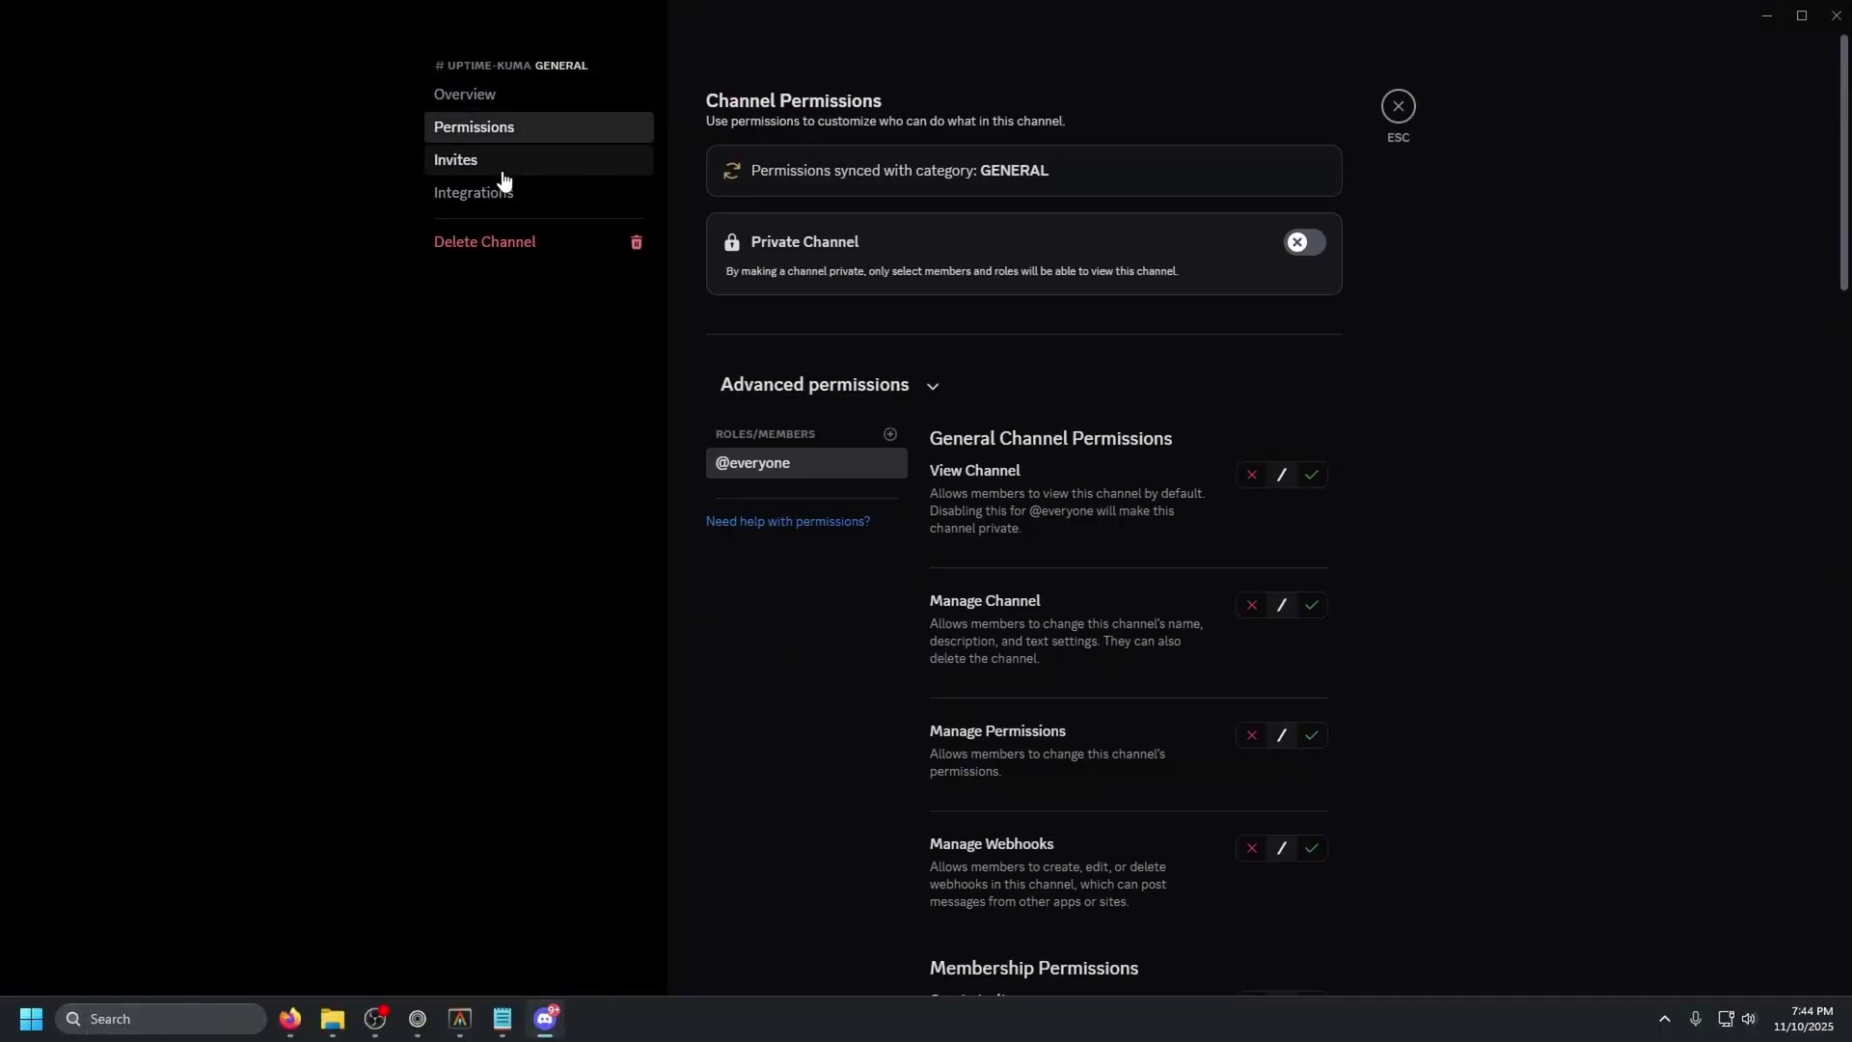
left_click(494, 196)
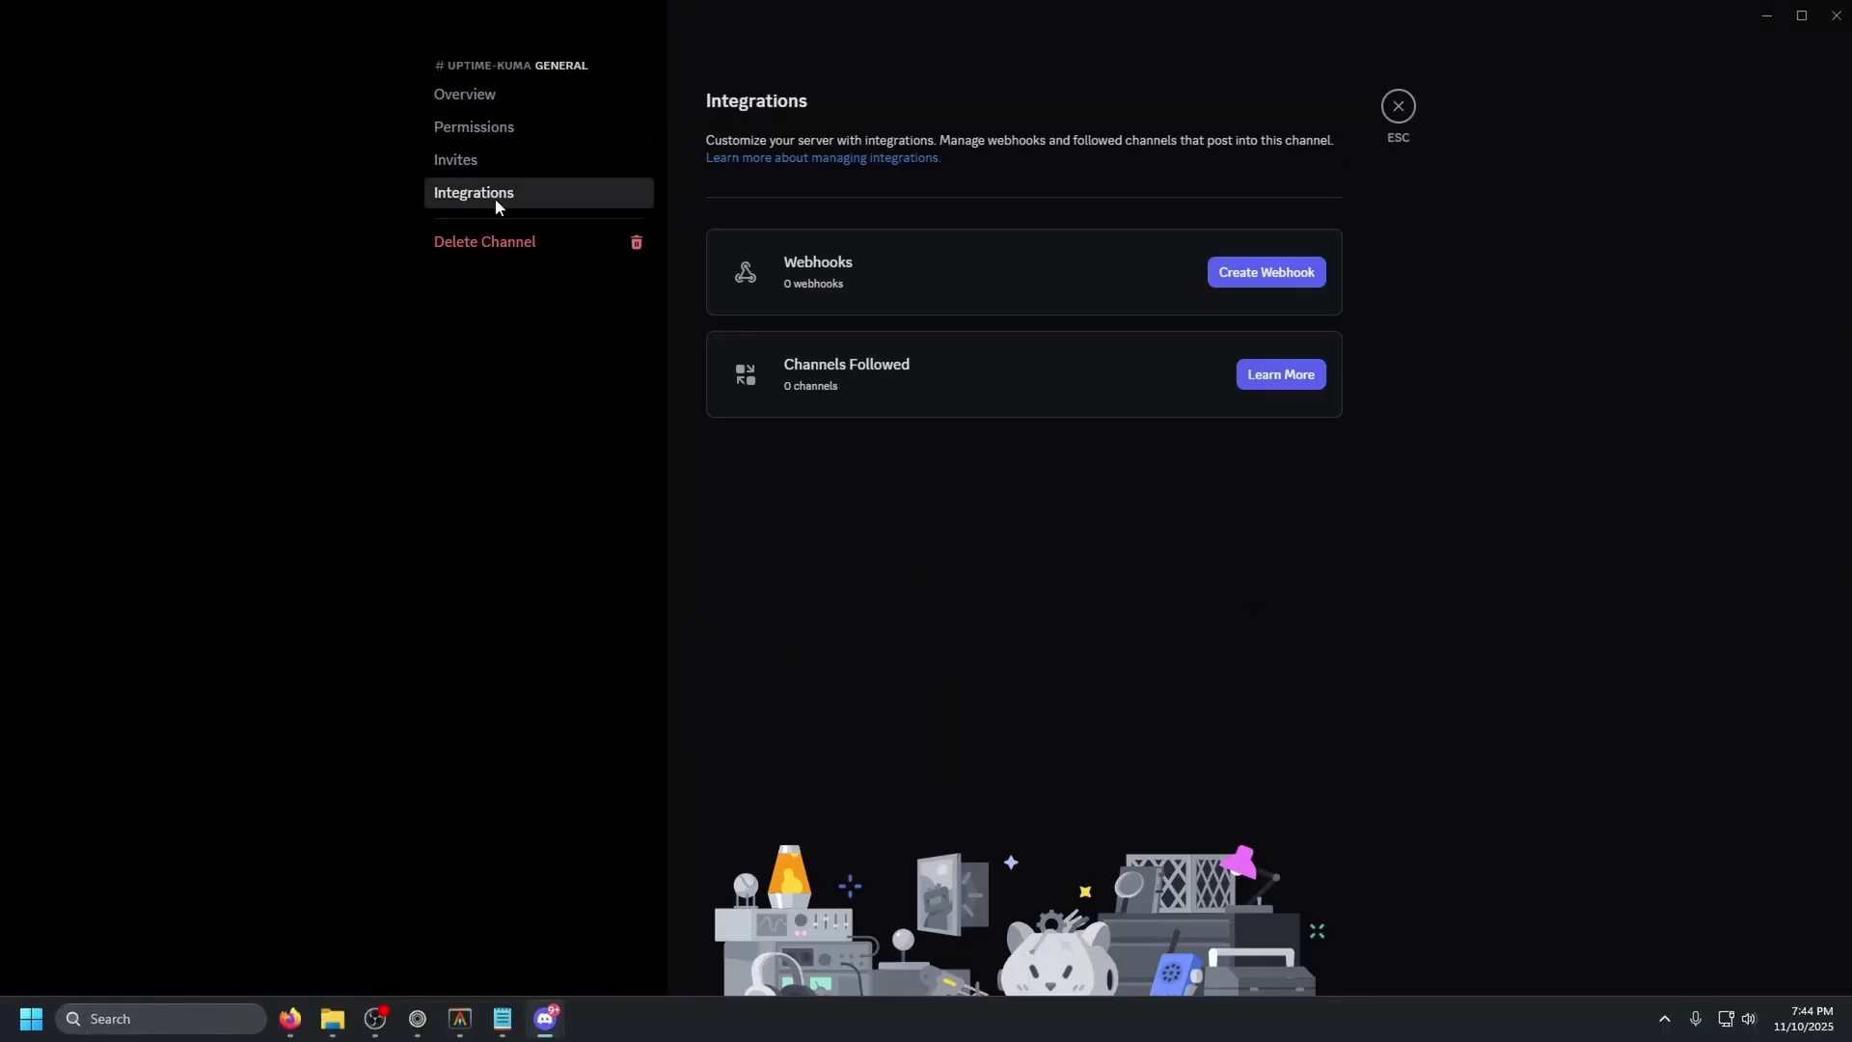
left_click(1243, 282)
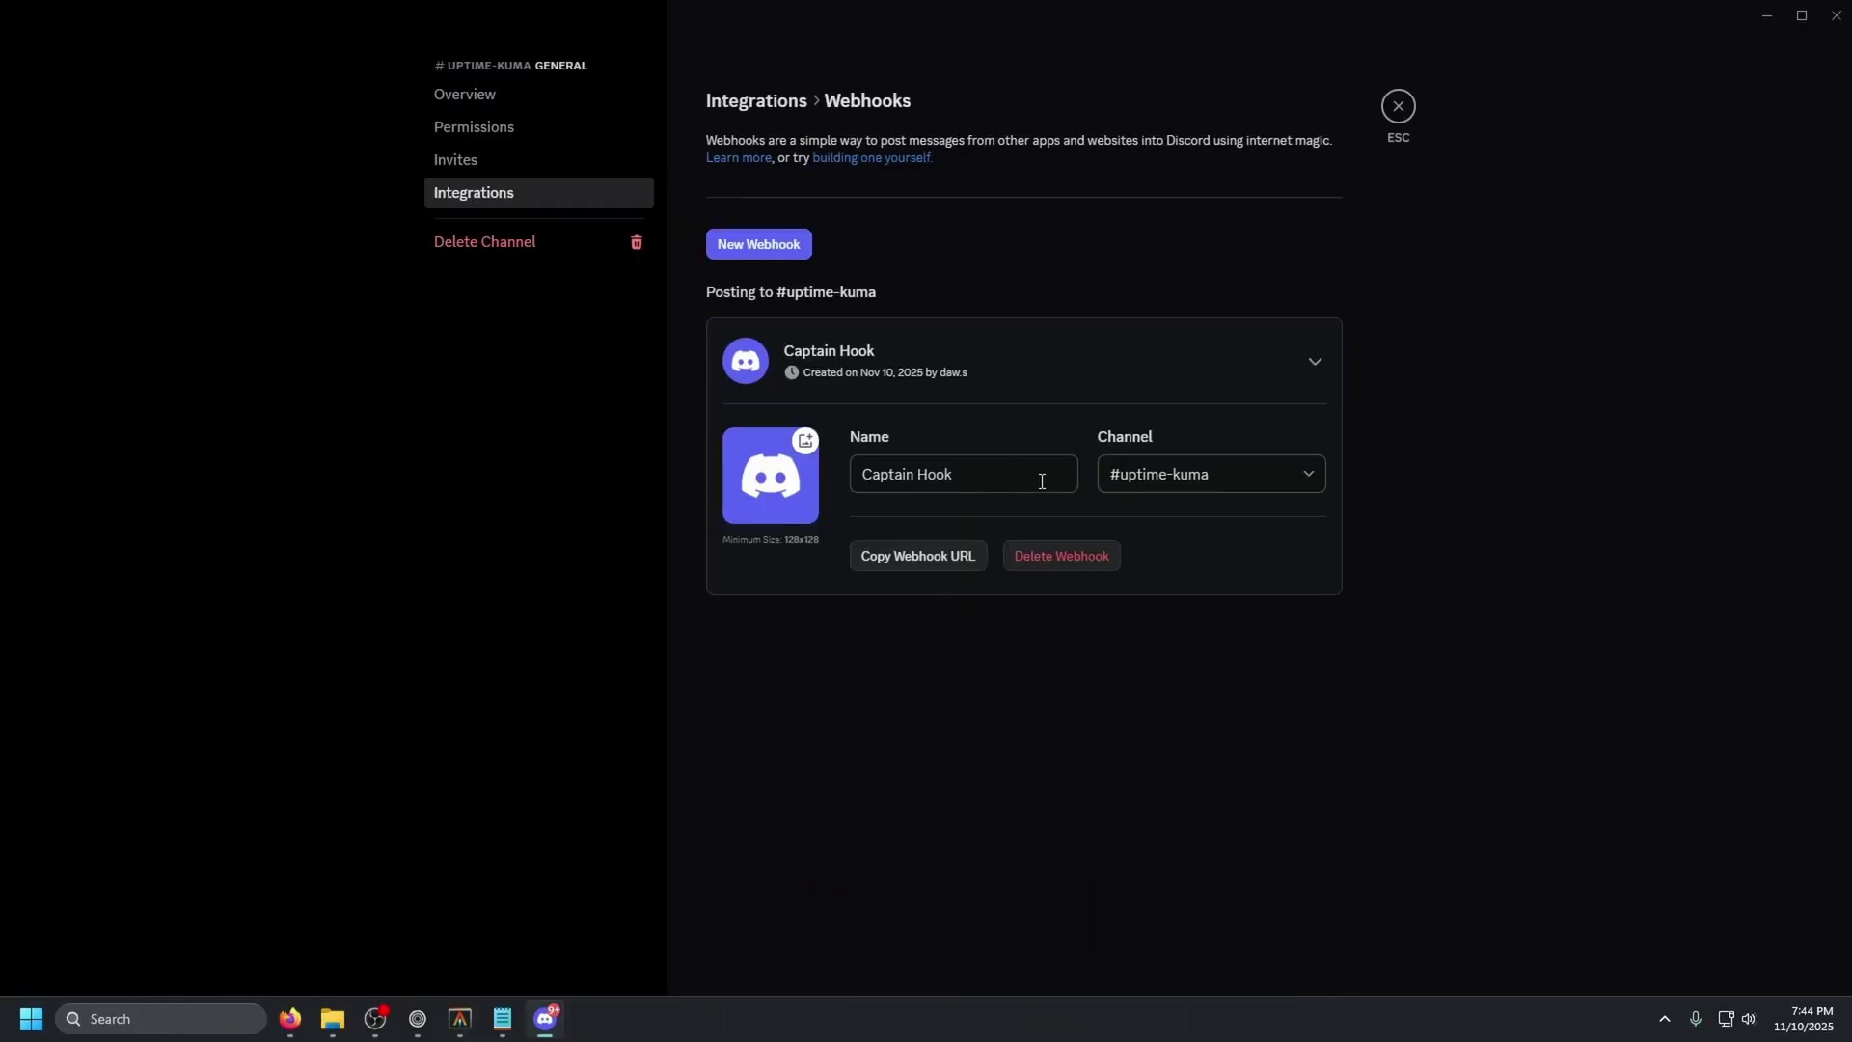
left_click_drag(1041, 481, 882, 500)
left_click(893, 566)
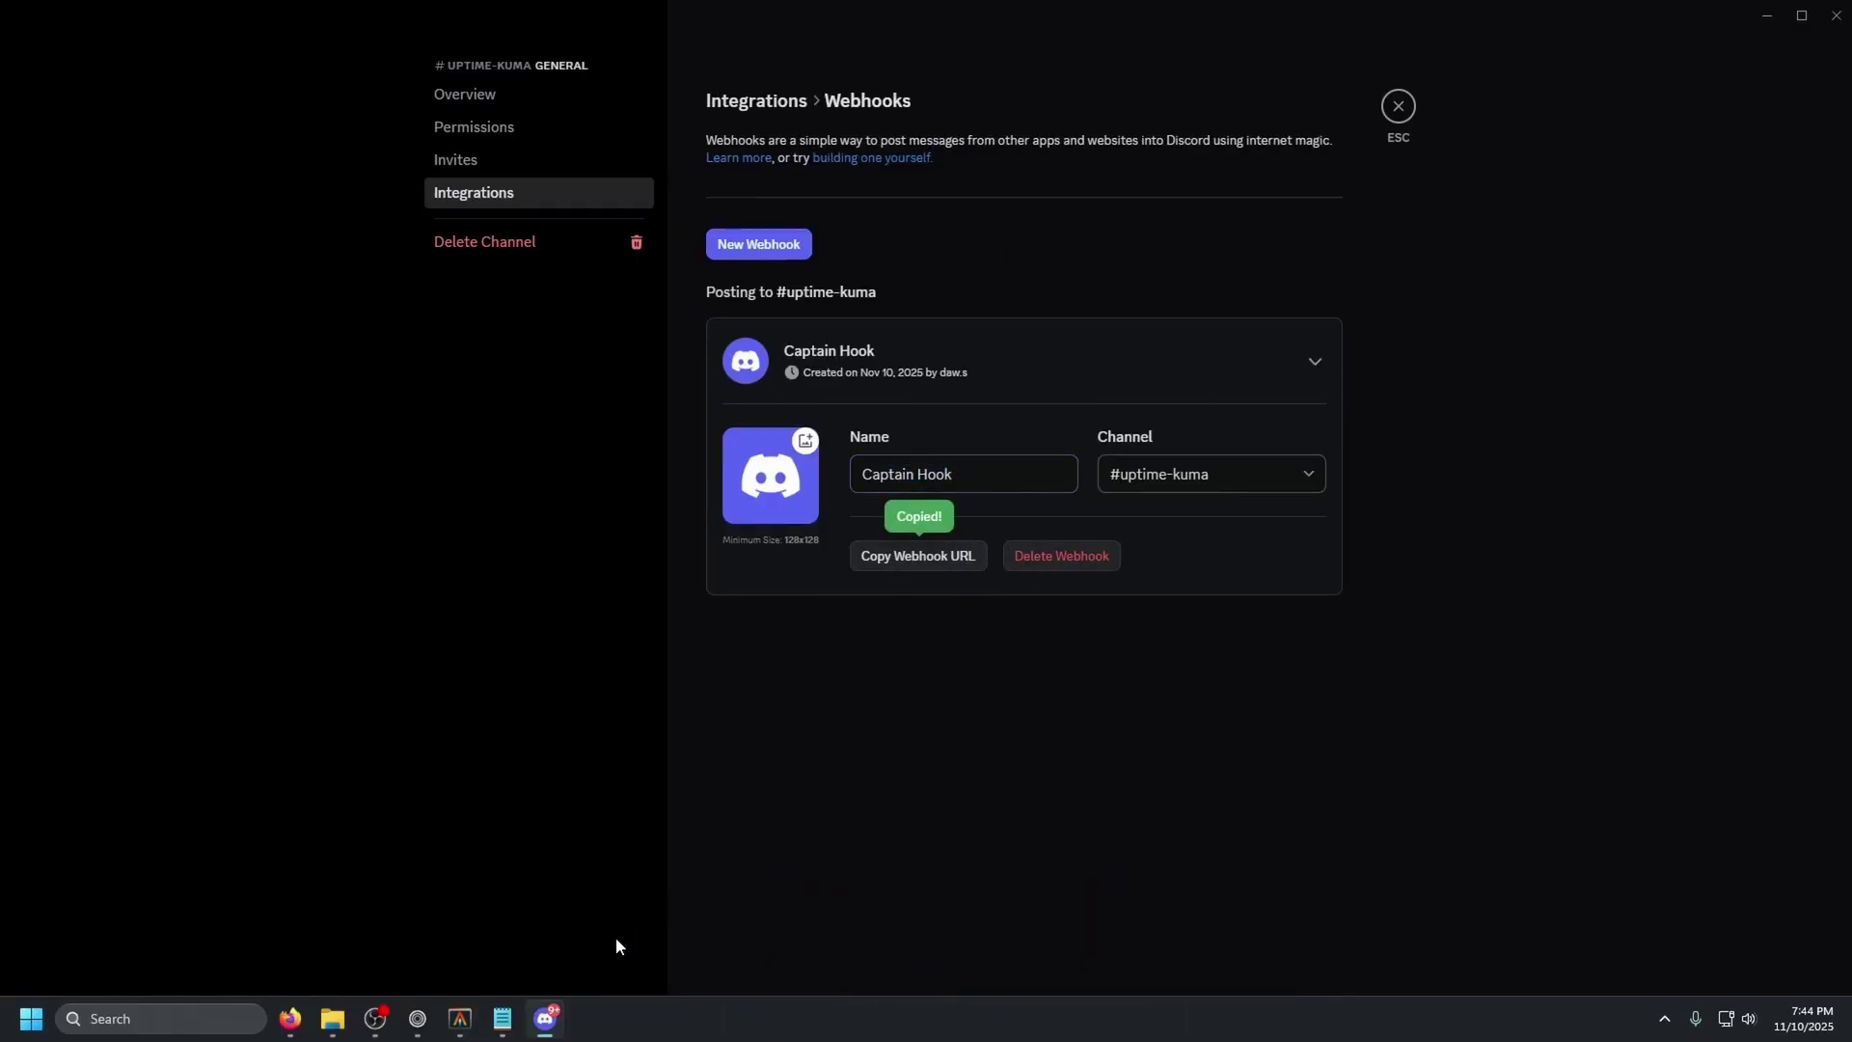
- Paste the copied webhook URL into Uptime Kuma's Discord Webhook URL field
left_click(417, 1018)
left_click(868, 364)
key("ctrl+v")
left_click(904, 478)
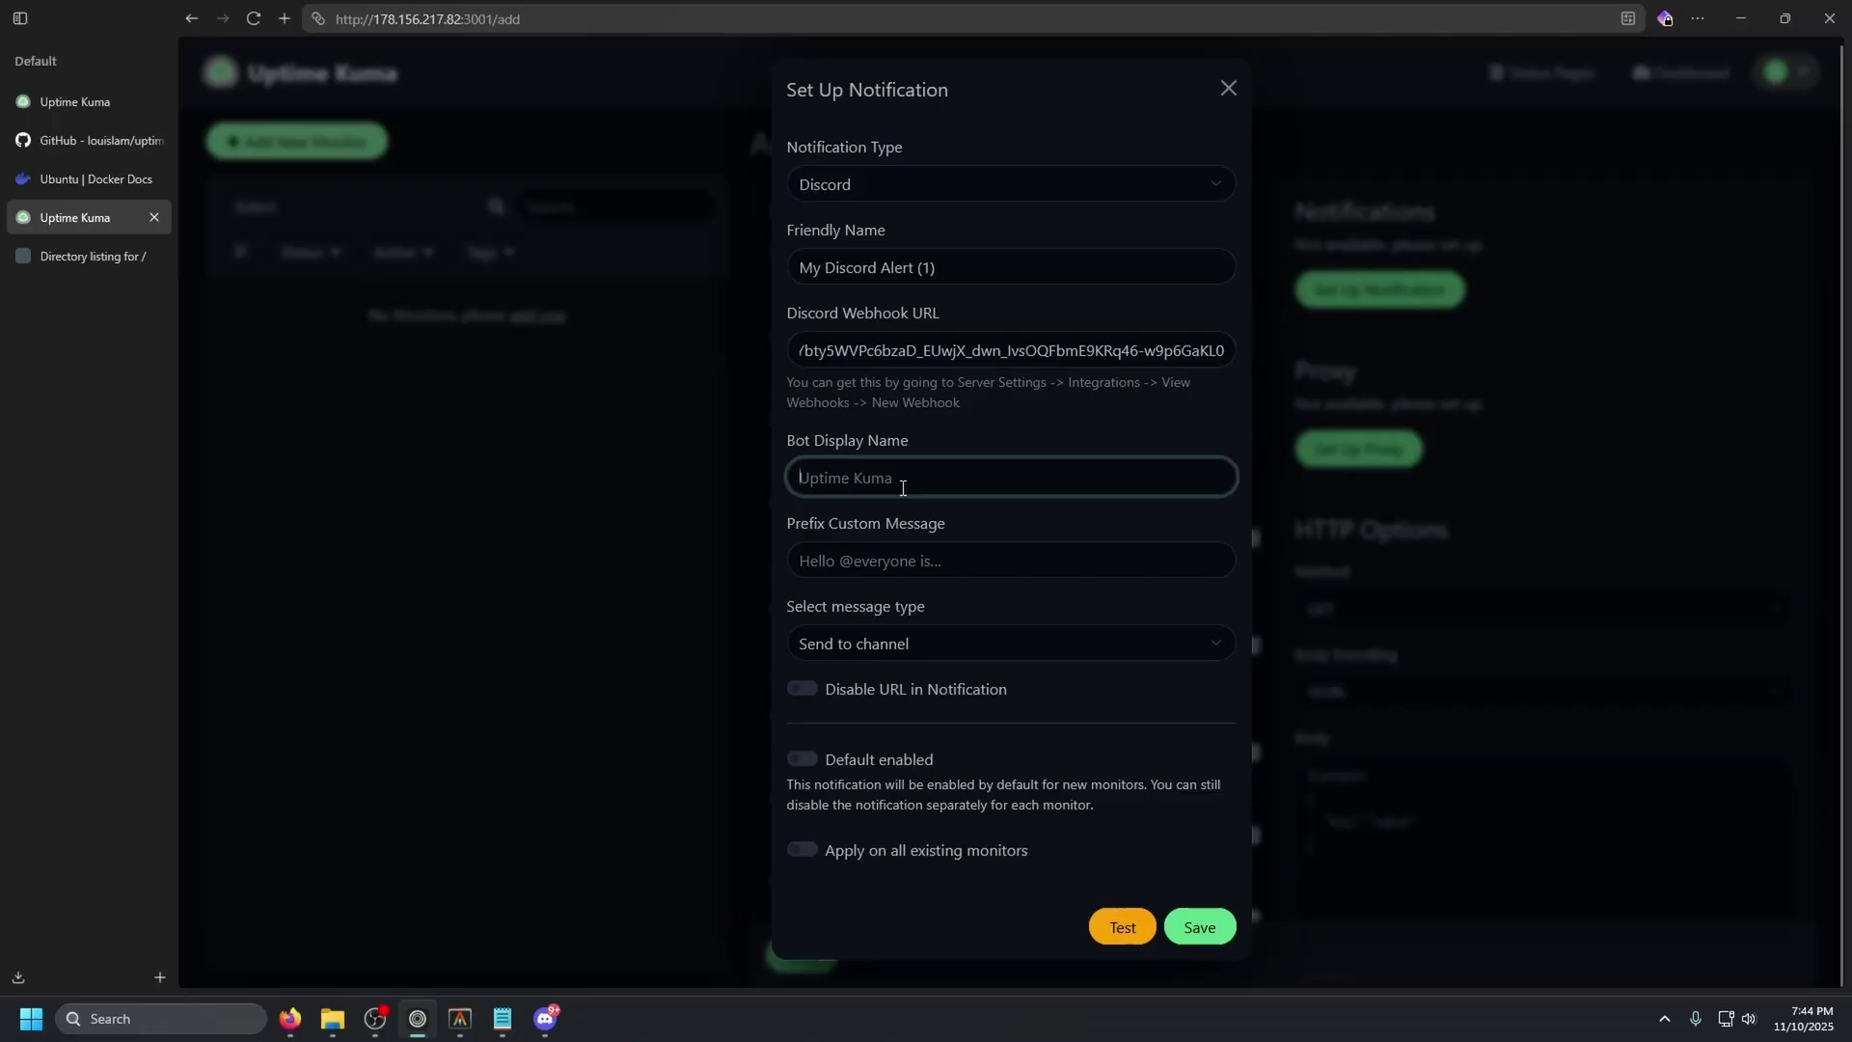
- Rename the Discord webhook to 'Uptime Kuma' and use that as the bot display name
left_click(545, 1019)
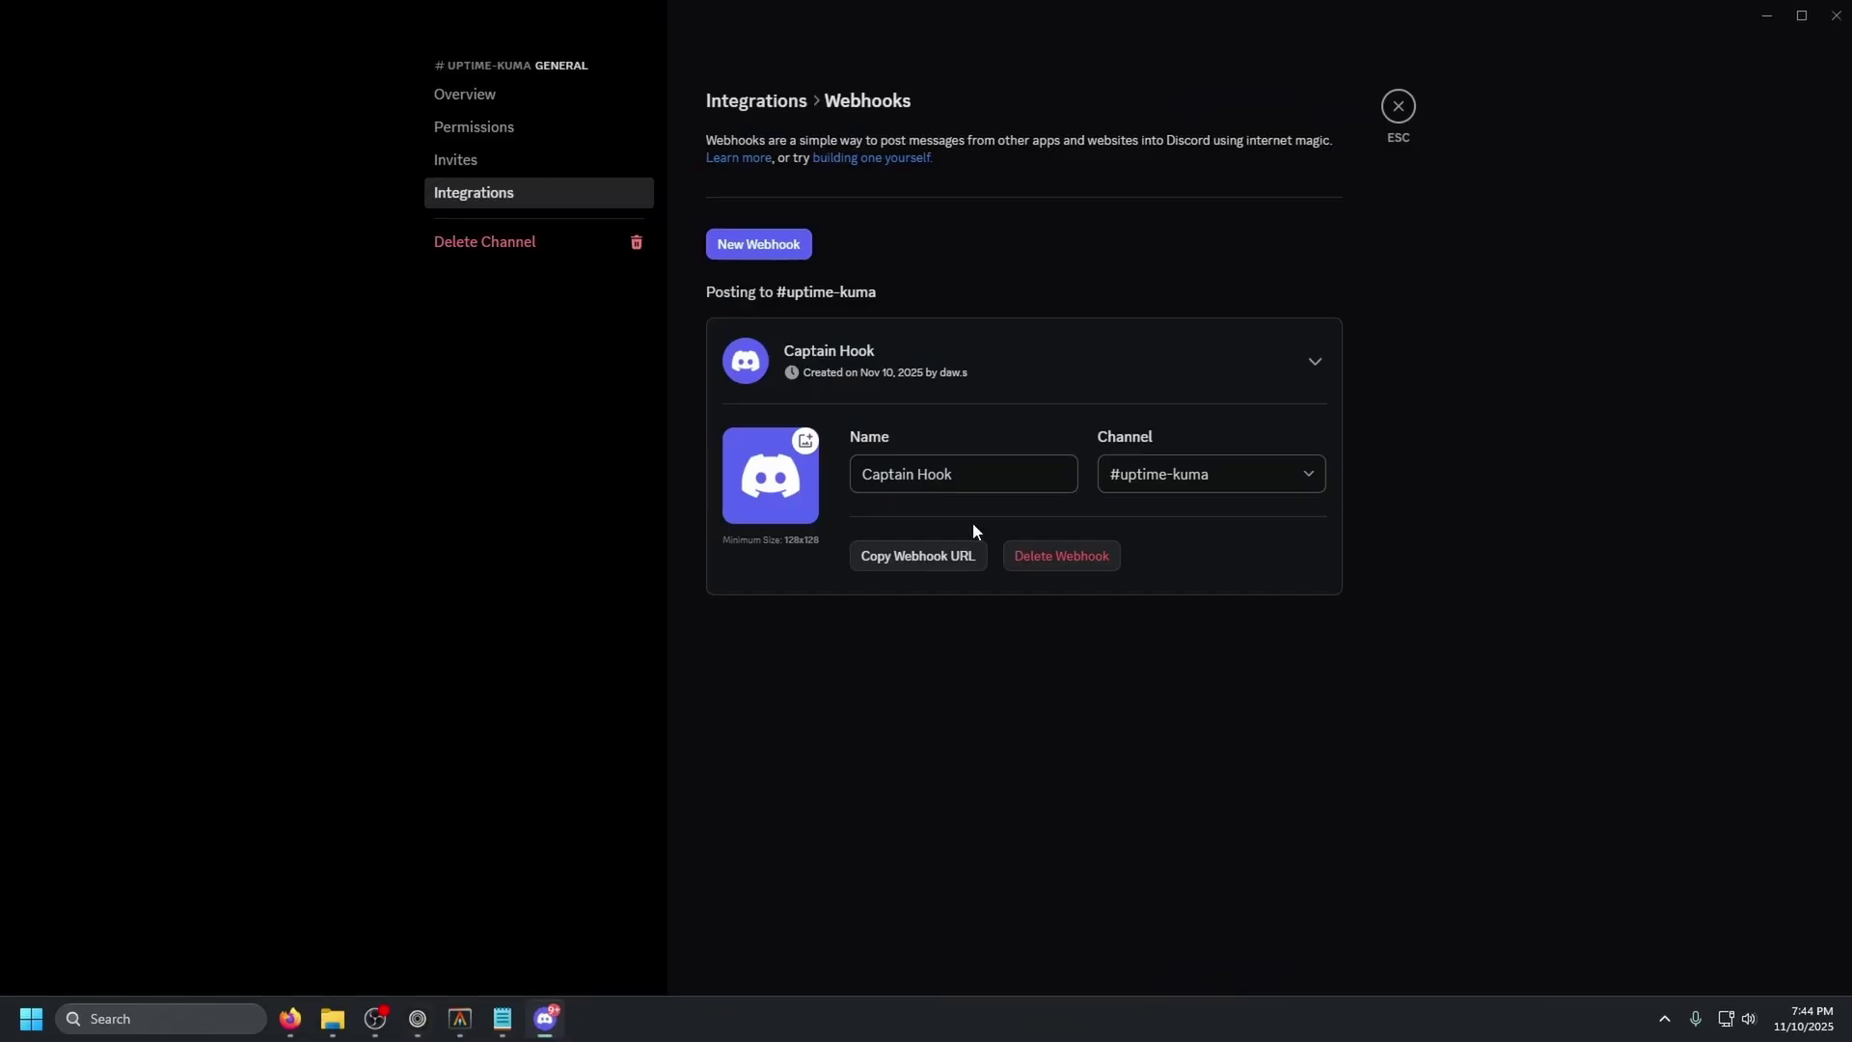
triple_click(991, 472)
left_click(1007, 467)
triple_click(1024, 482)
type("U")
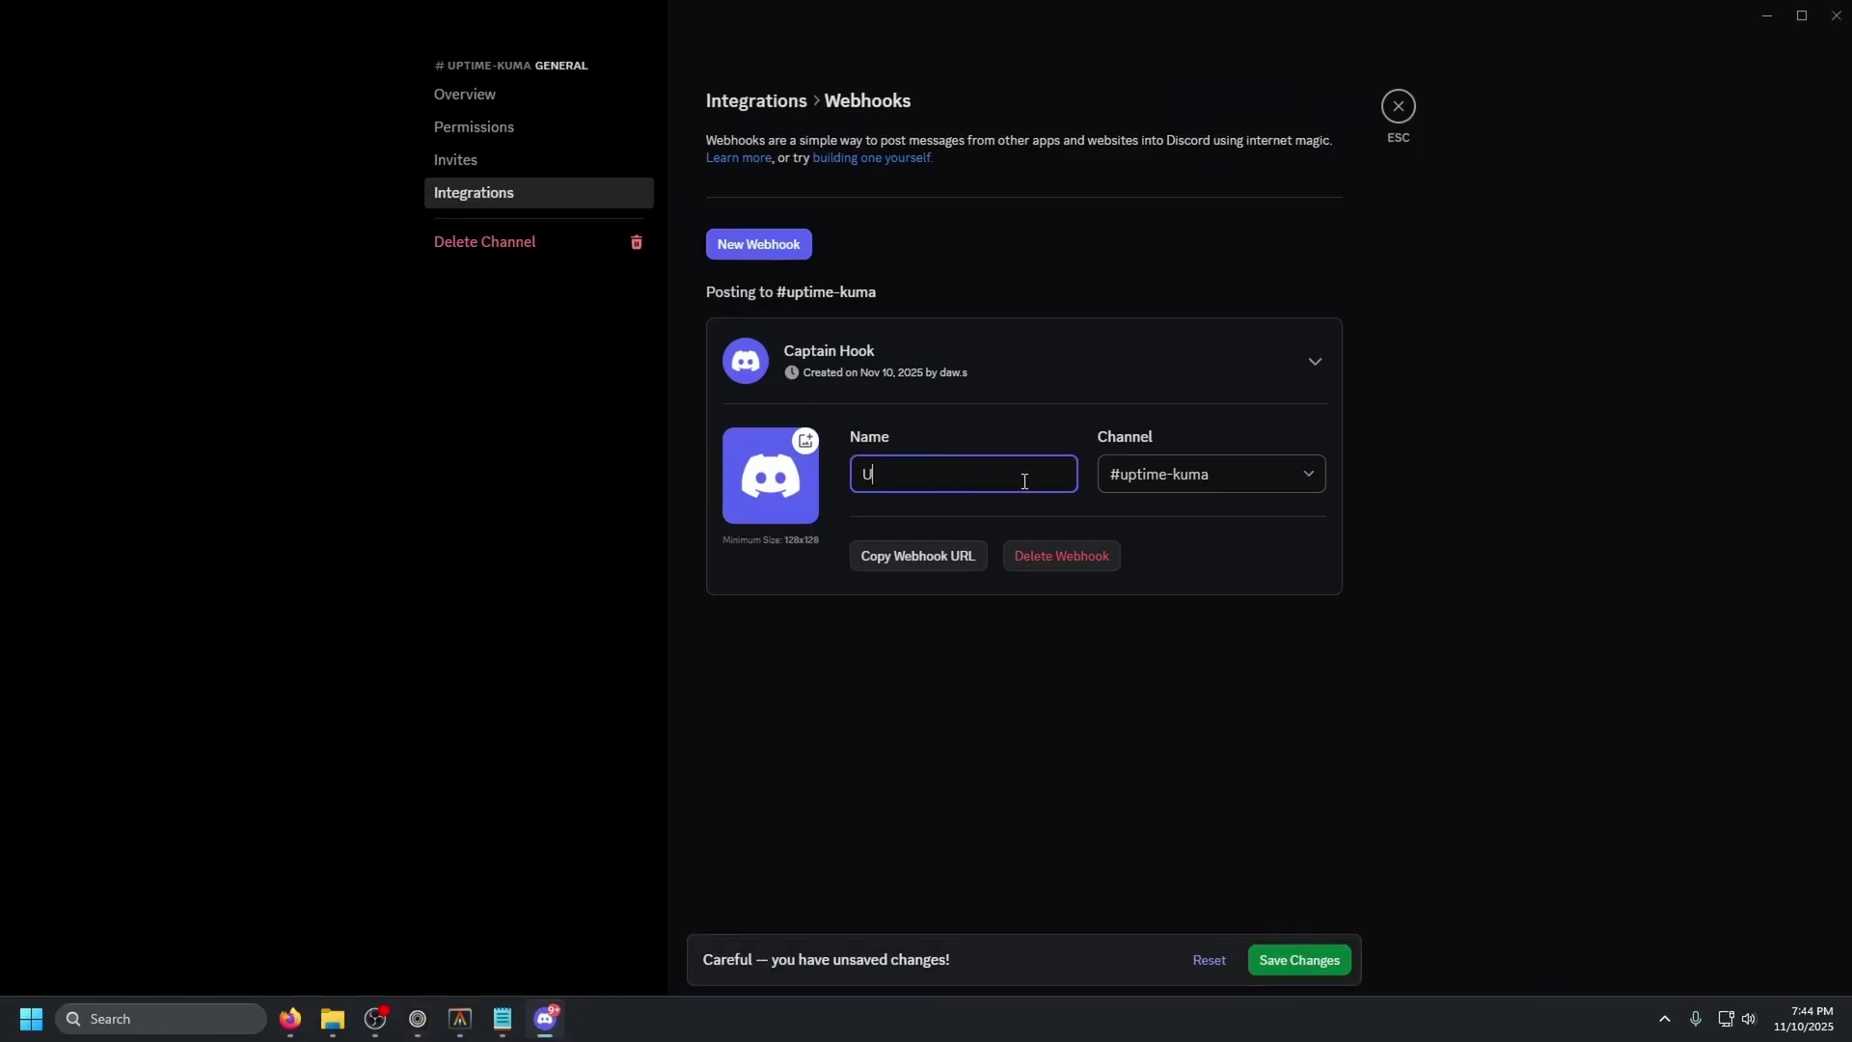
type("ptime Kuma")
key("ctrl+a")
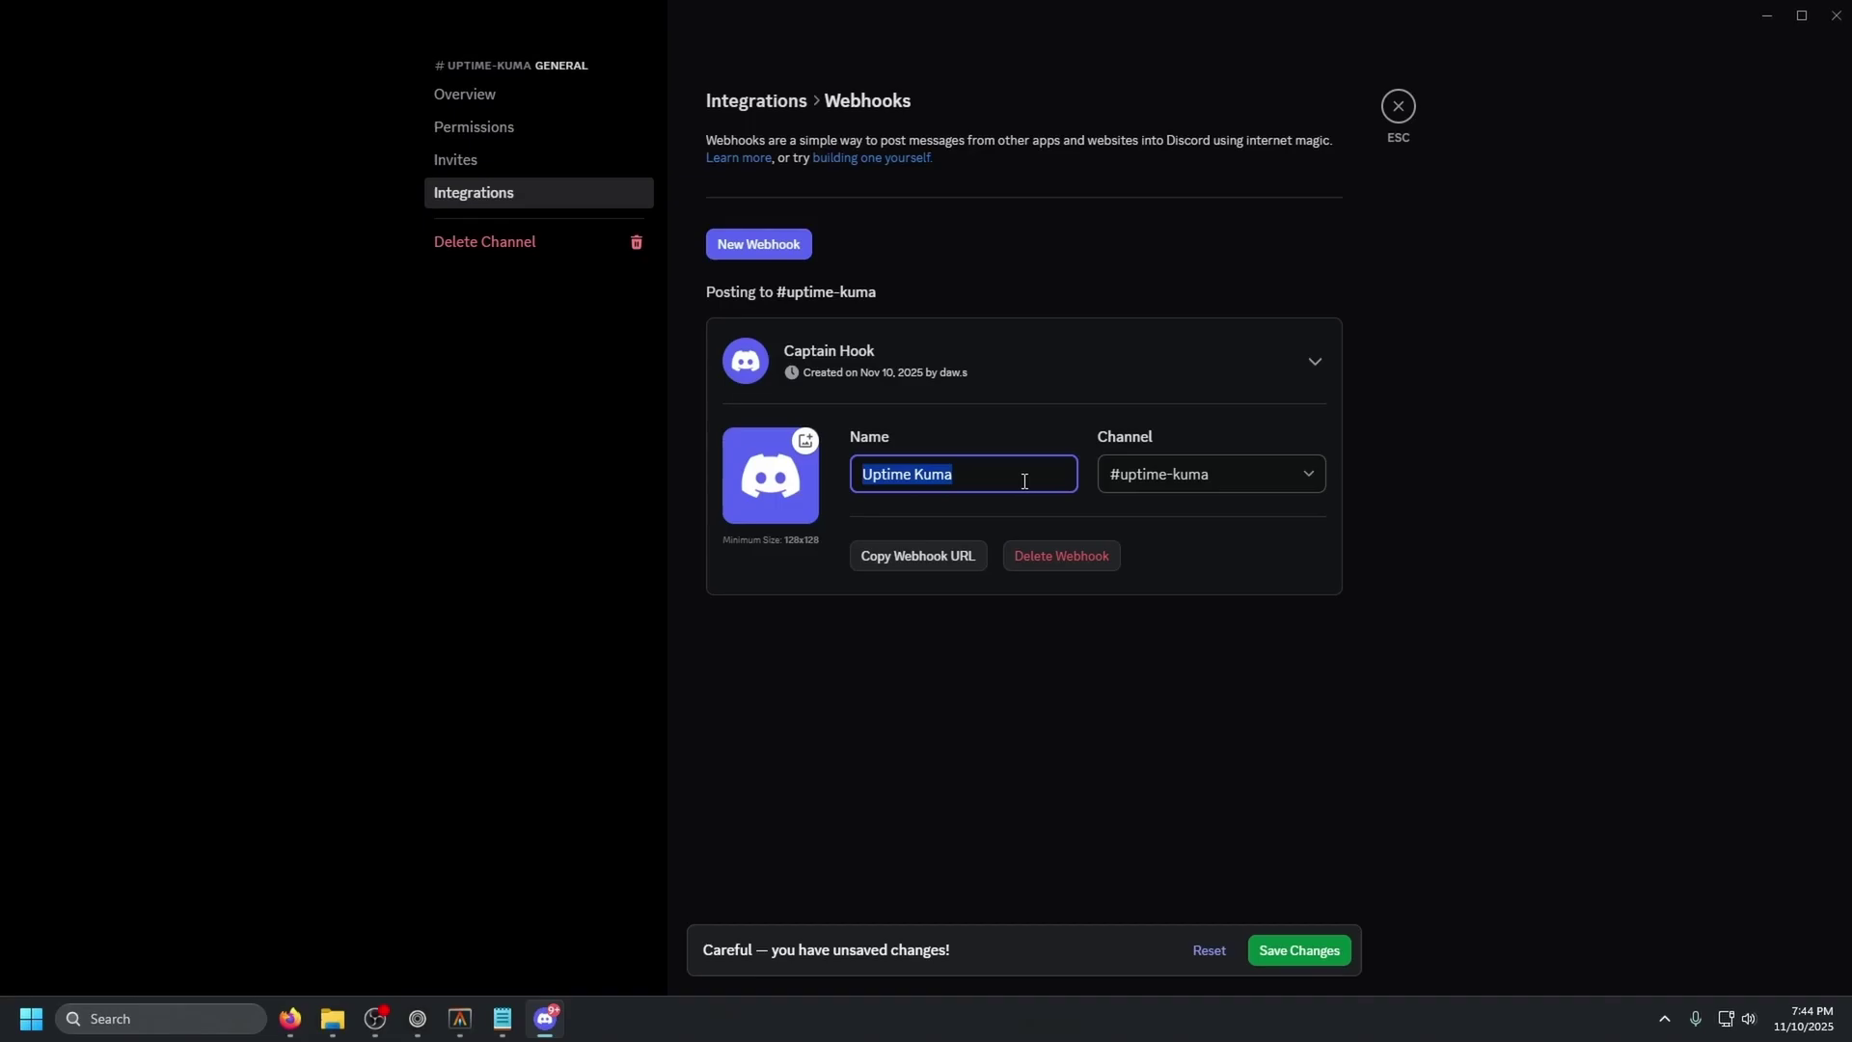
key("Escape")
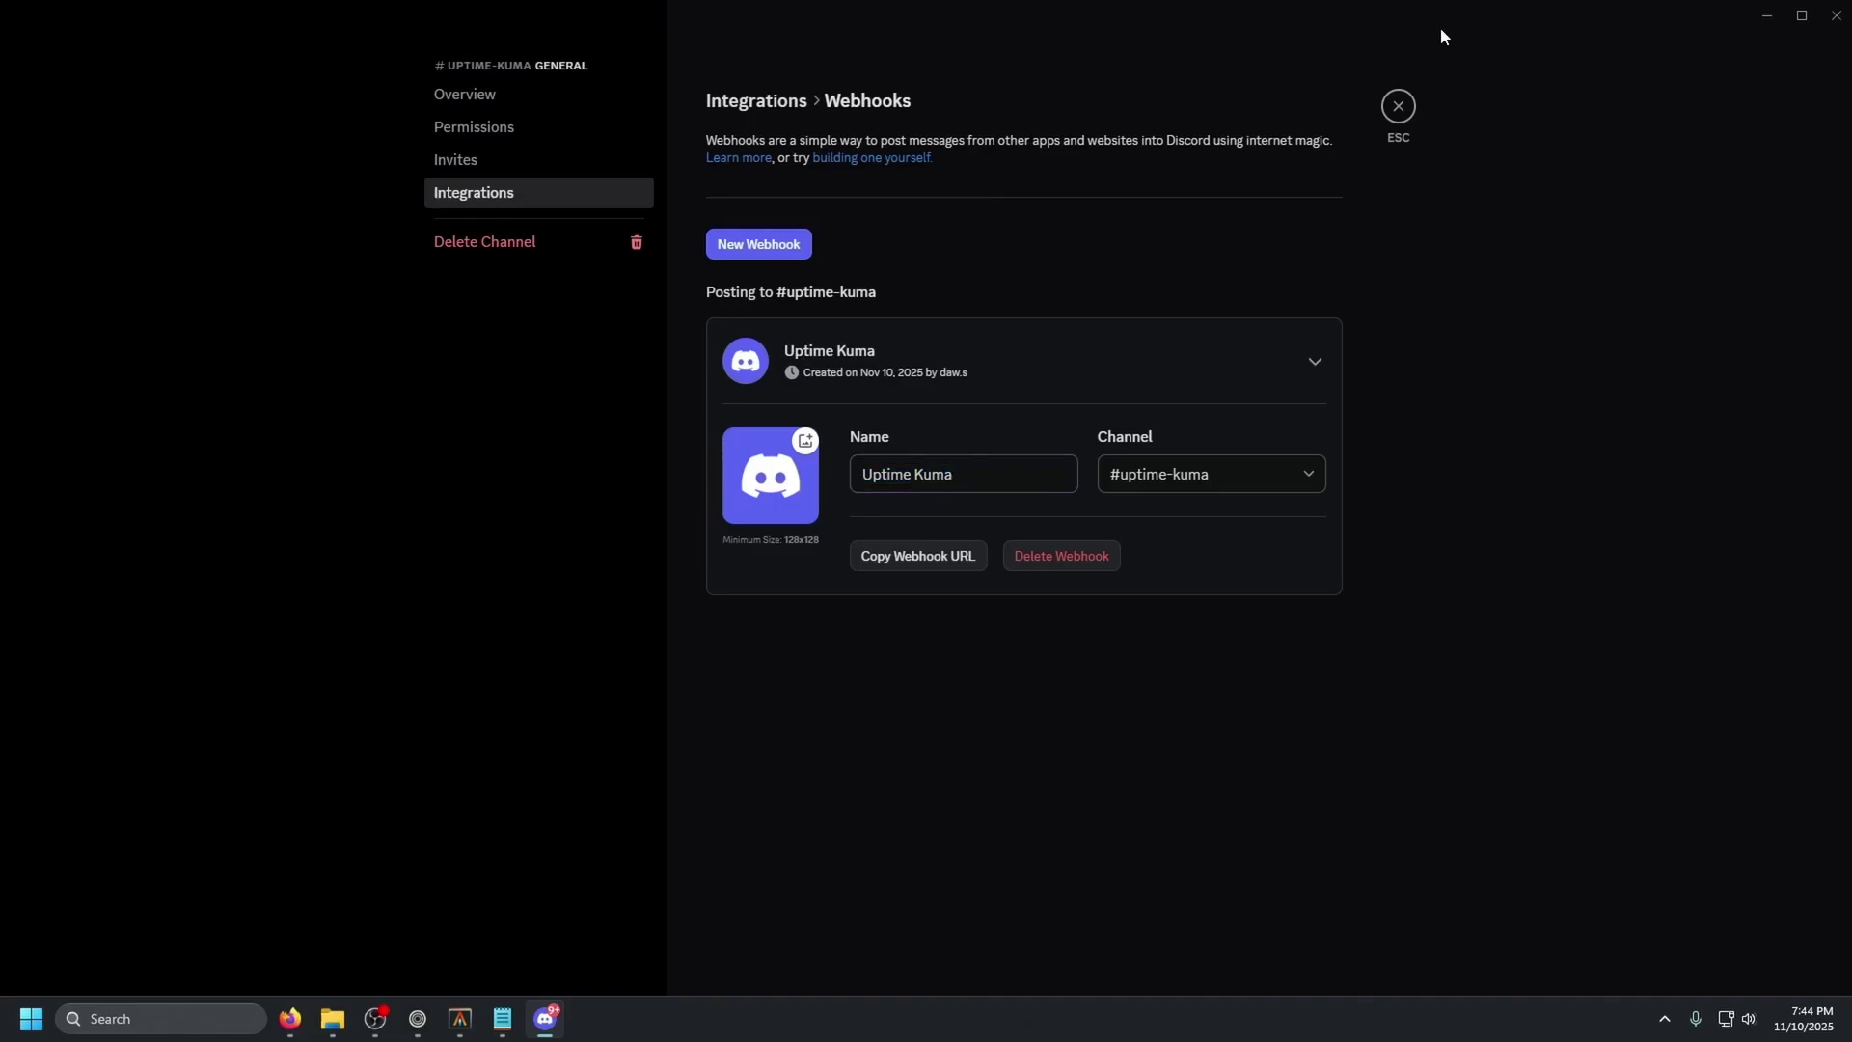
key("Escape")
key("alt+Tab")
key("ctrl+v")
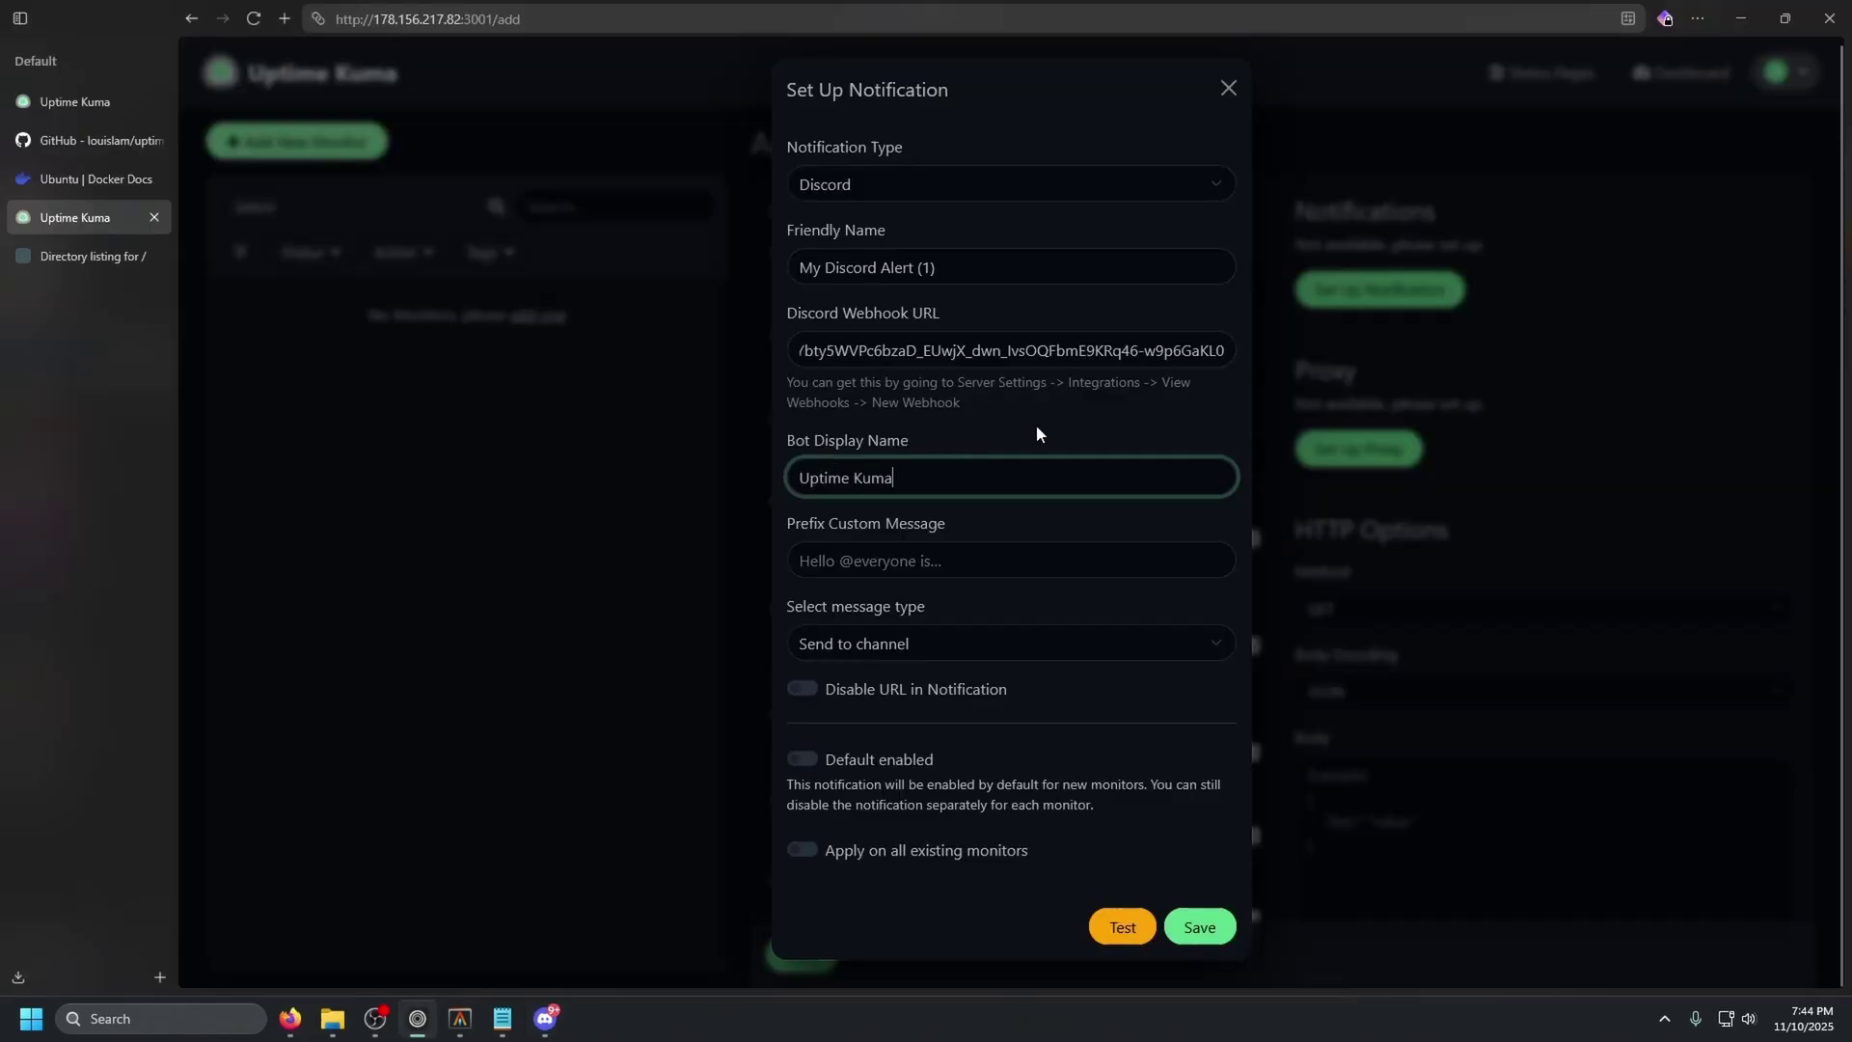
- Save the Discord notification, then save the Web Server - PROD monitor, which shows Up at 100%
left_click(1036, 424)
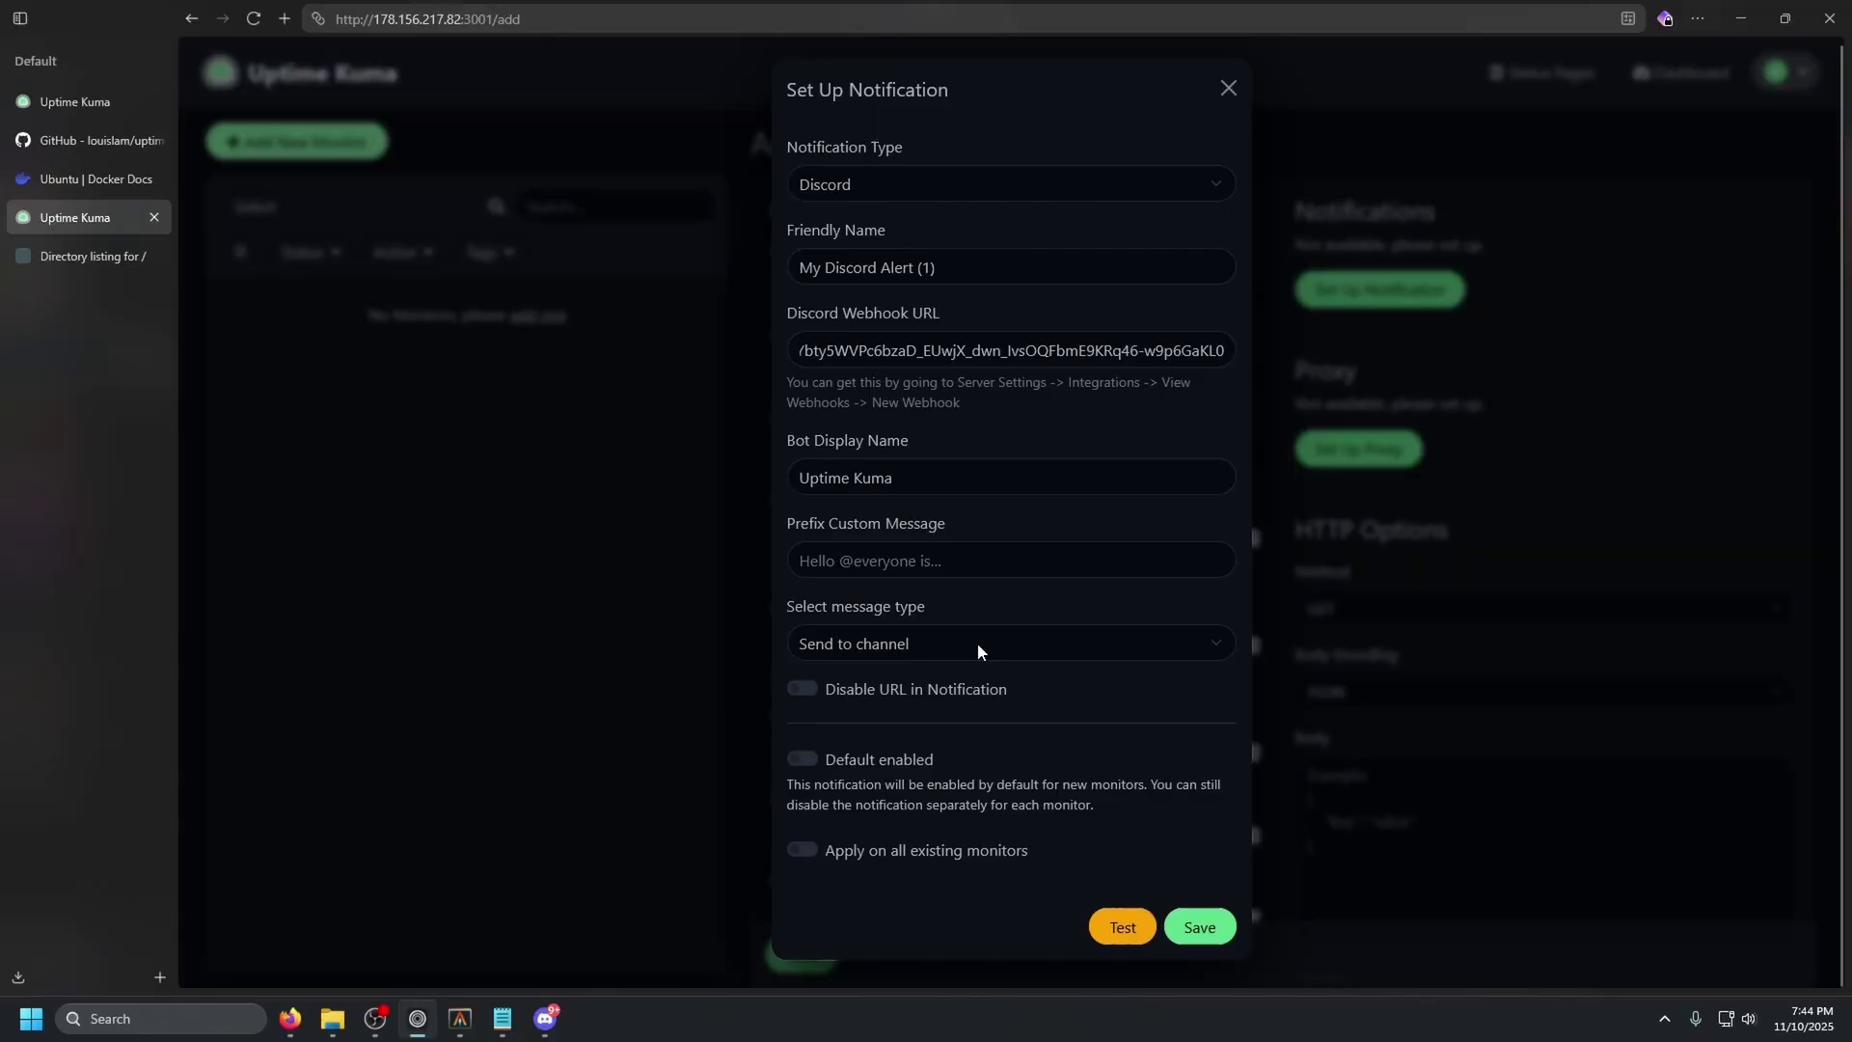
left_click_drag(835, 350, 1143, 350)
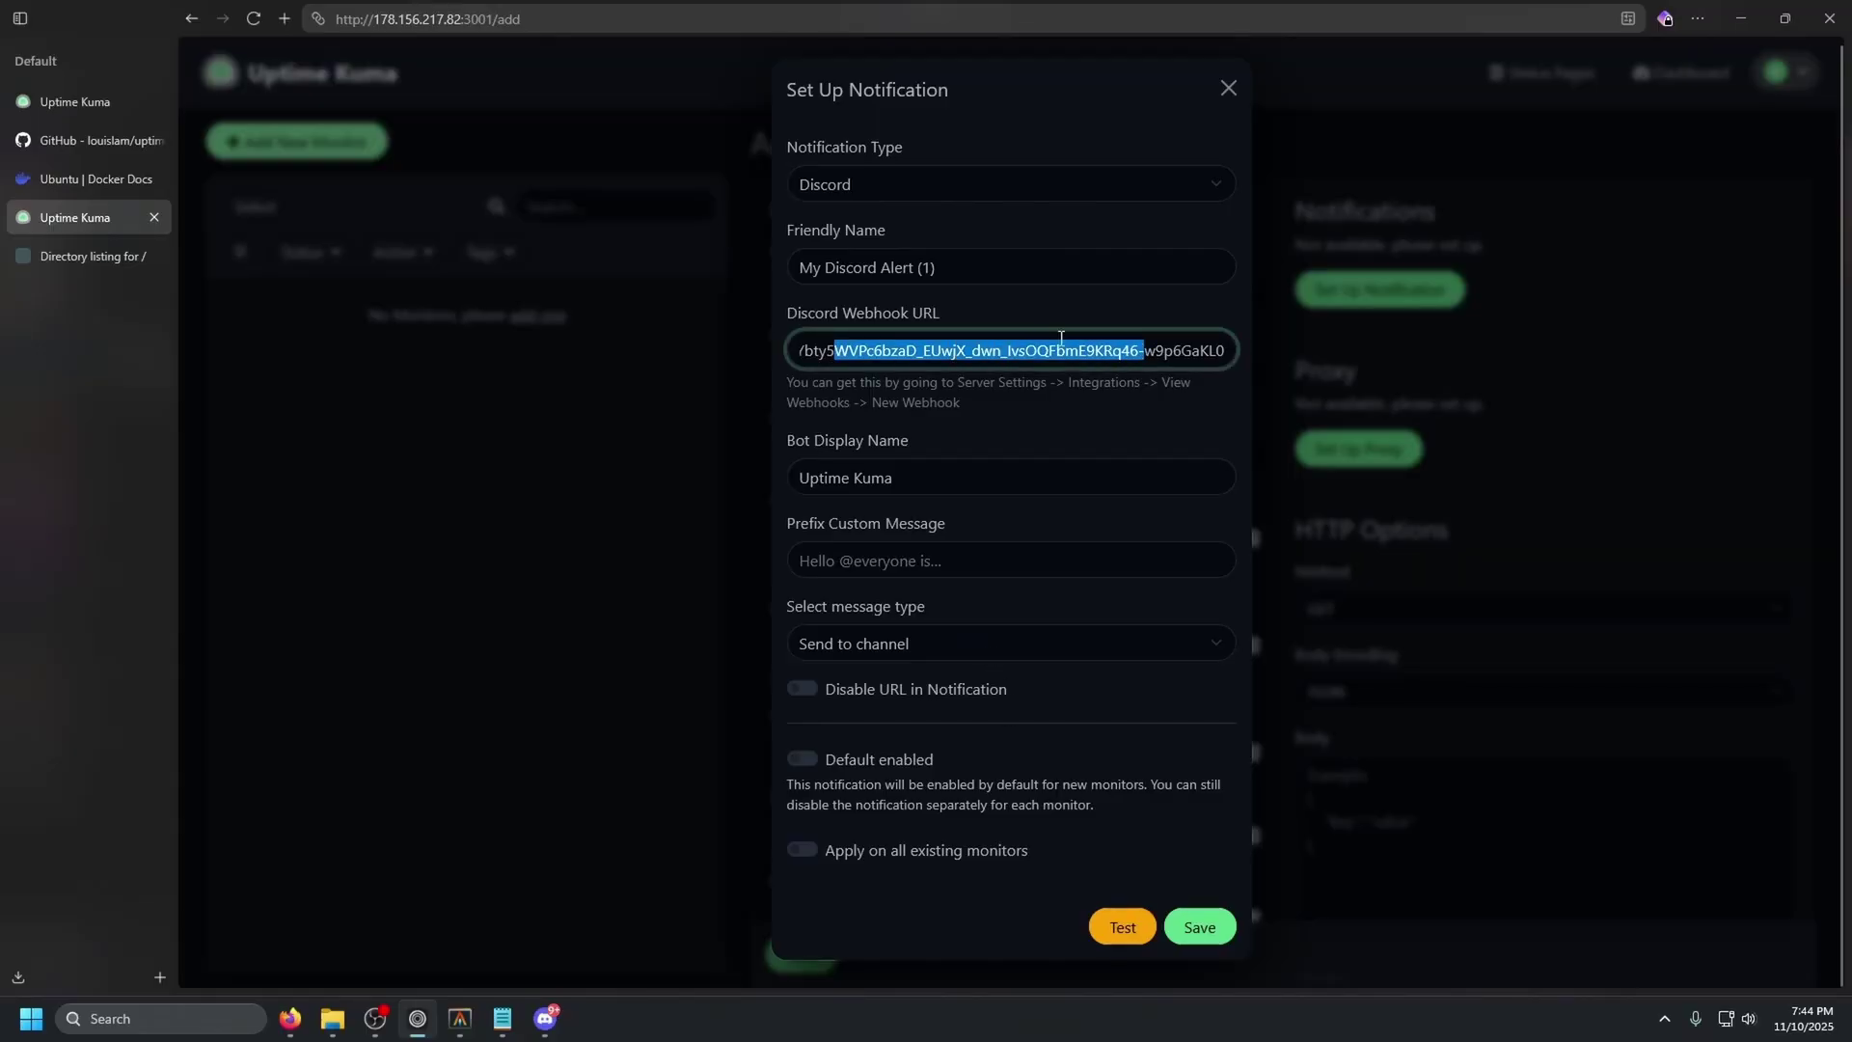
left_click(1199, 926)
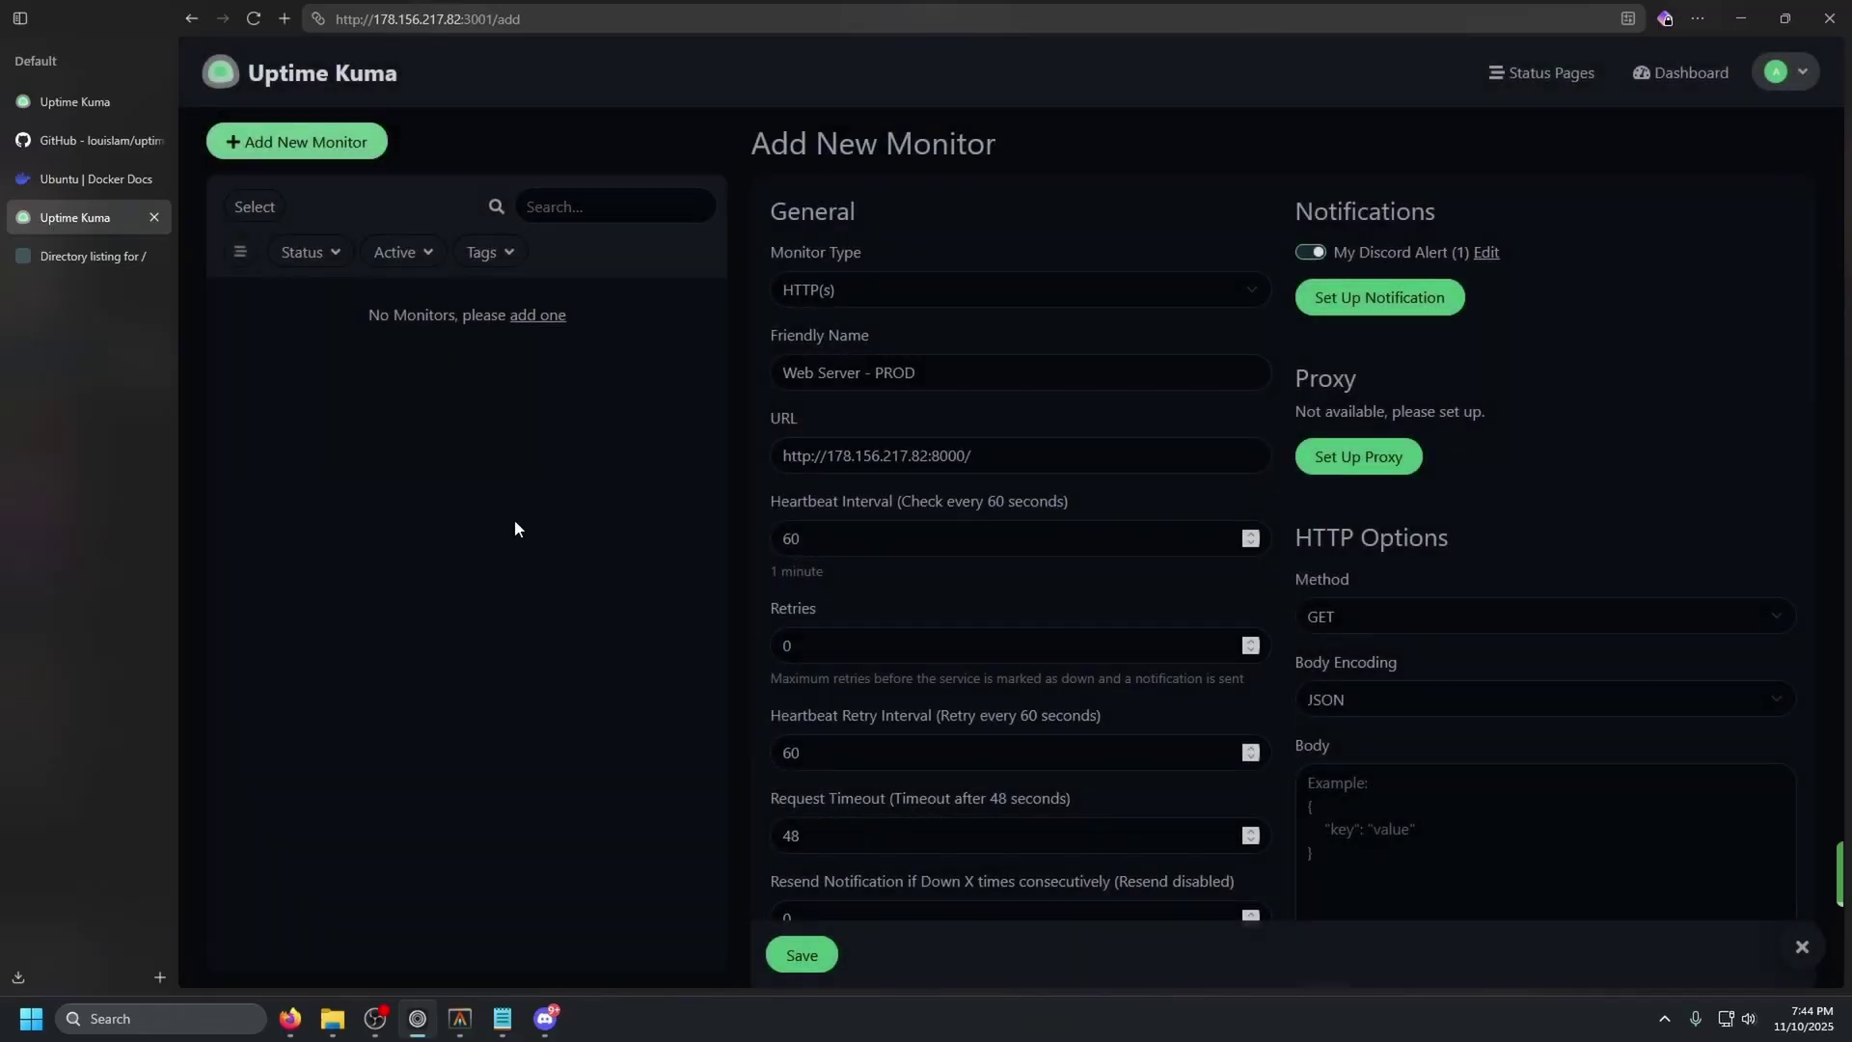
left_click(789, 954)
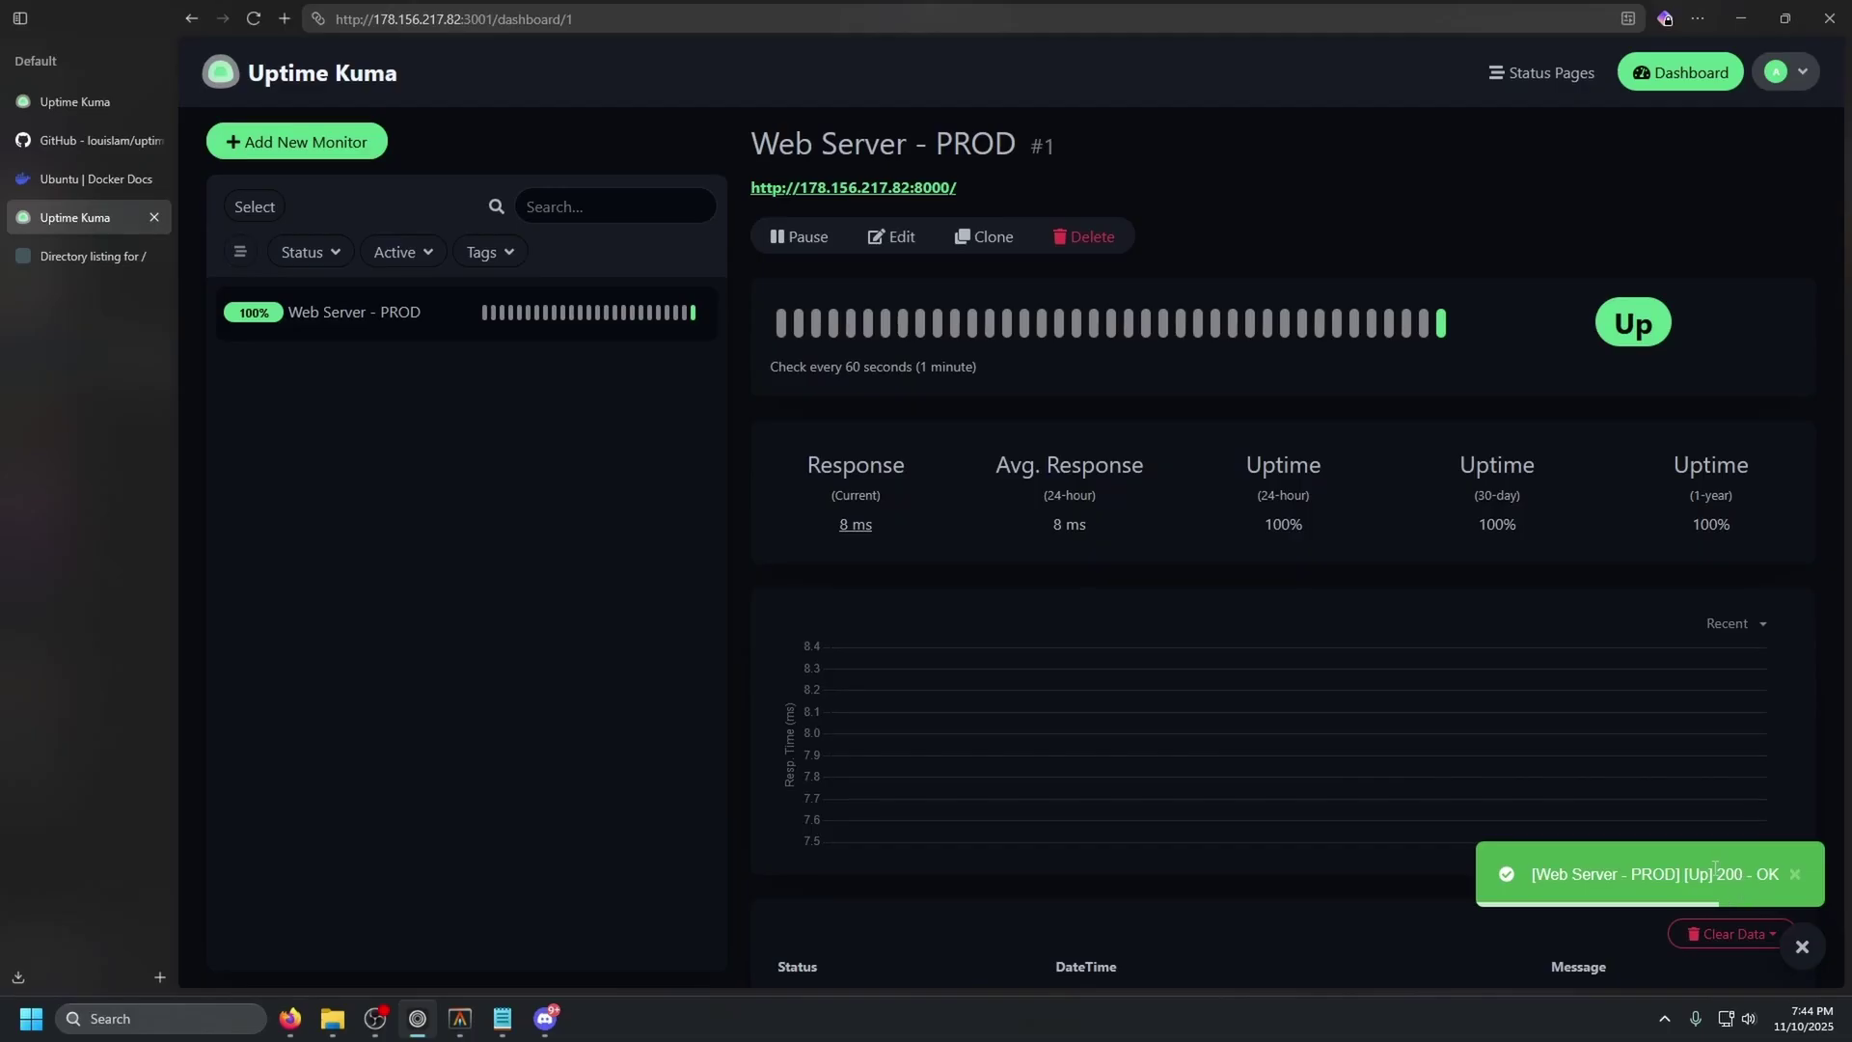
- Stop python3 -m http.server 8000 in the SSH terminal, so the monitor goes Down
left_click(460, 1019)
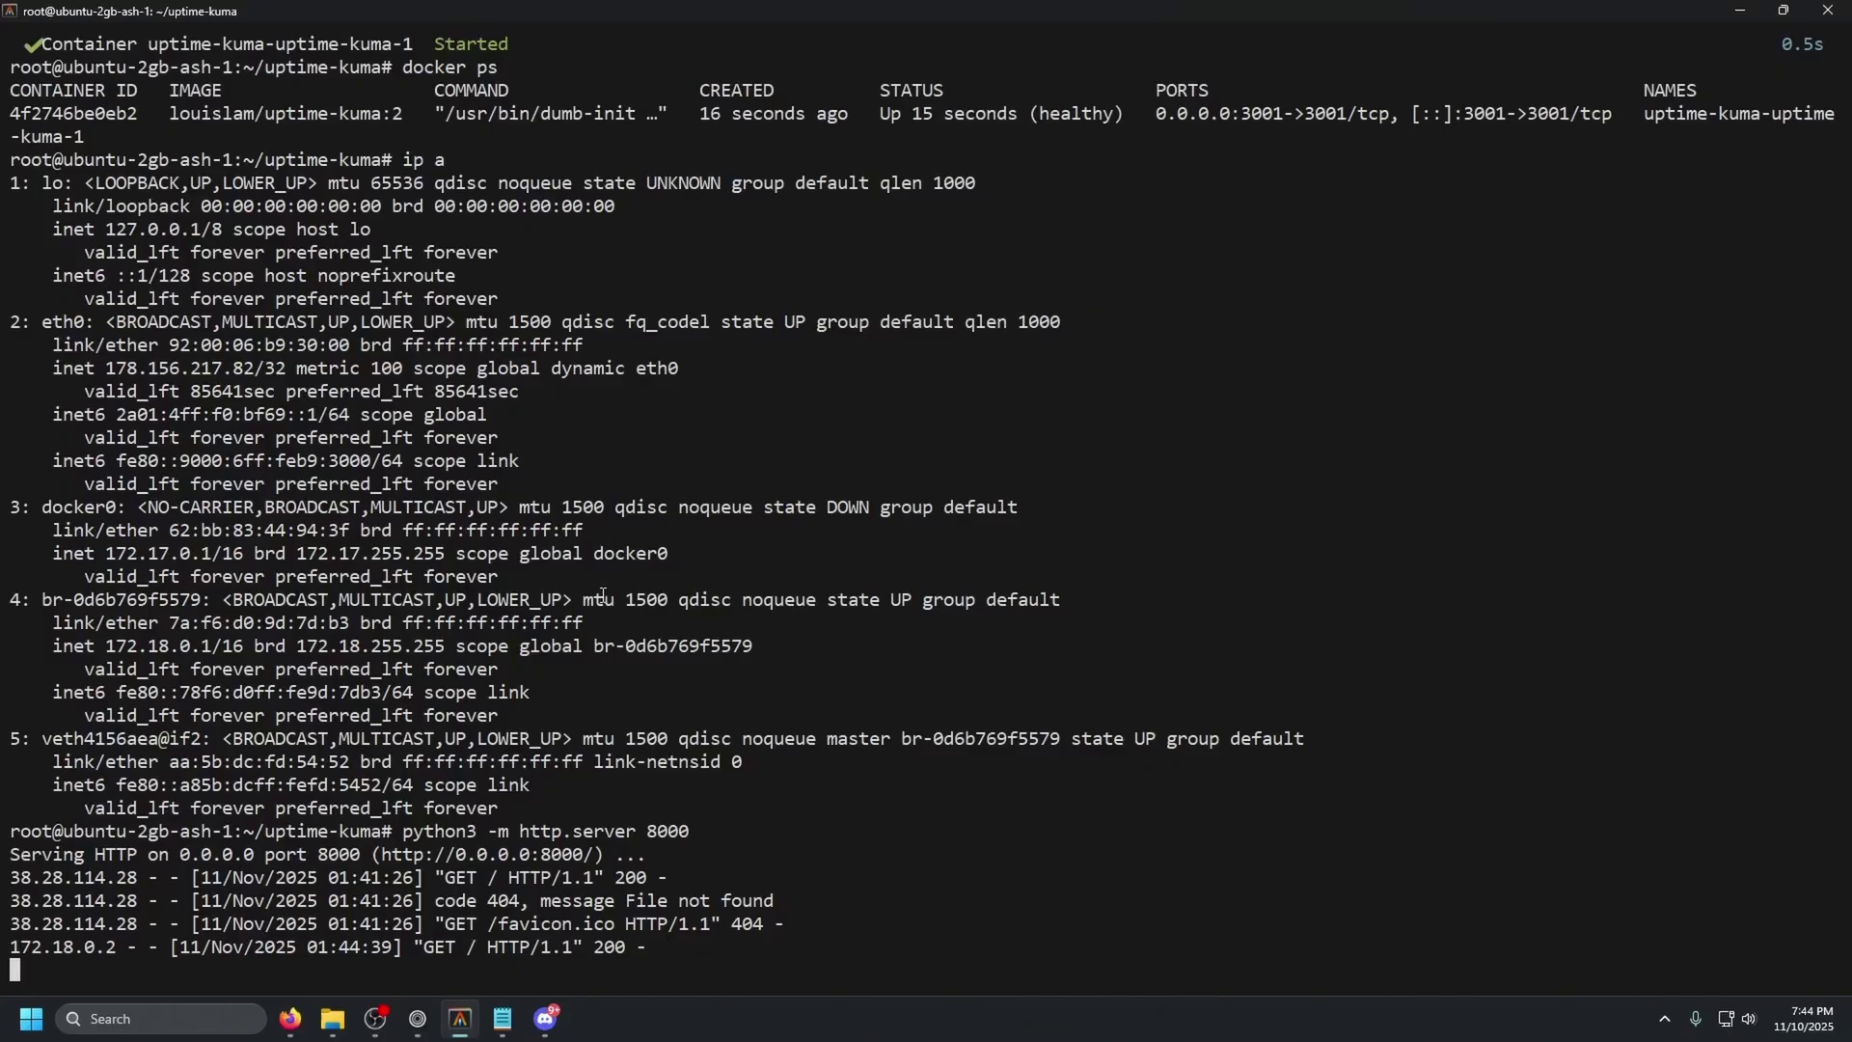
key("ctrl+c")
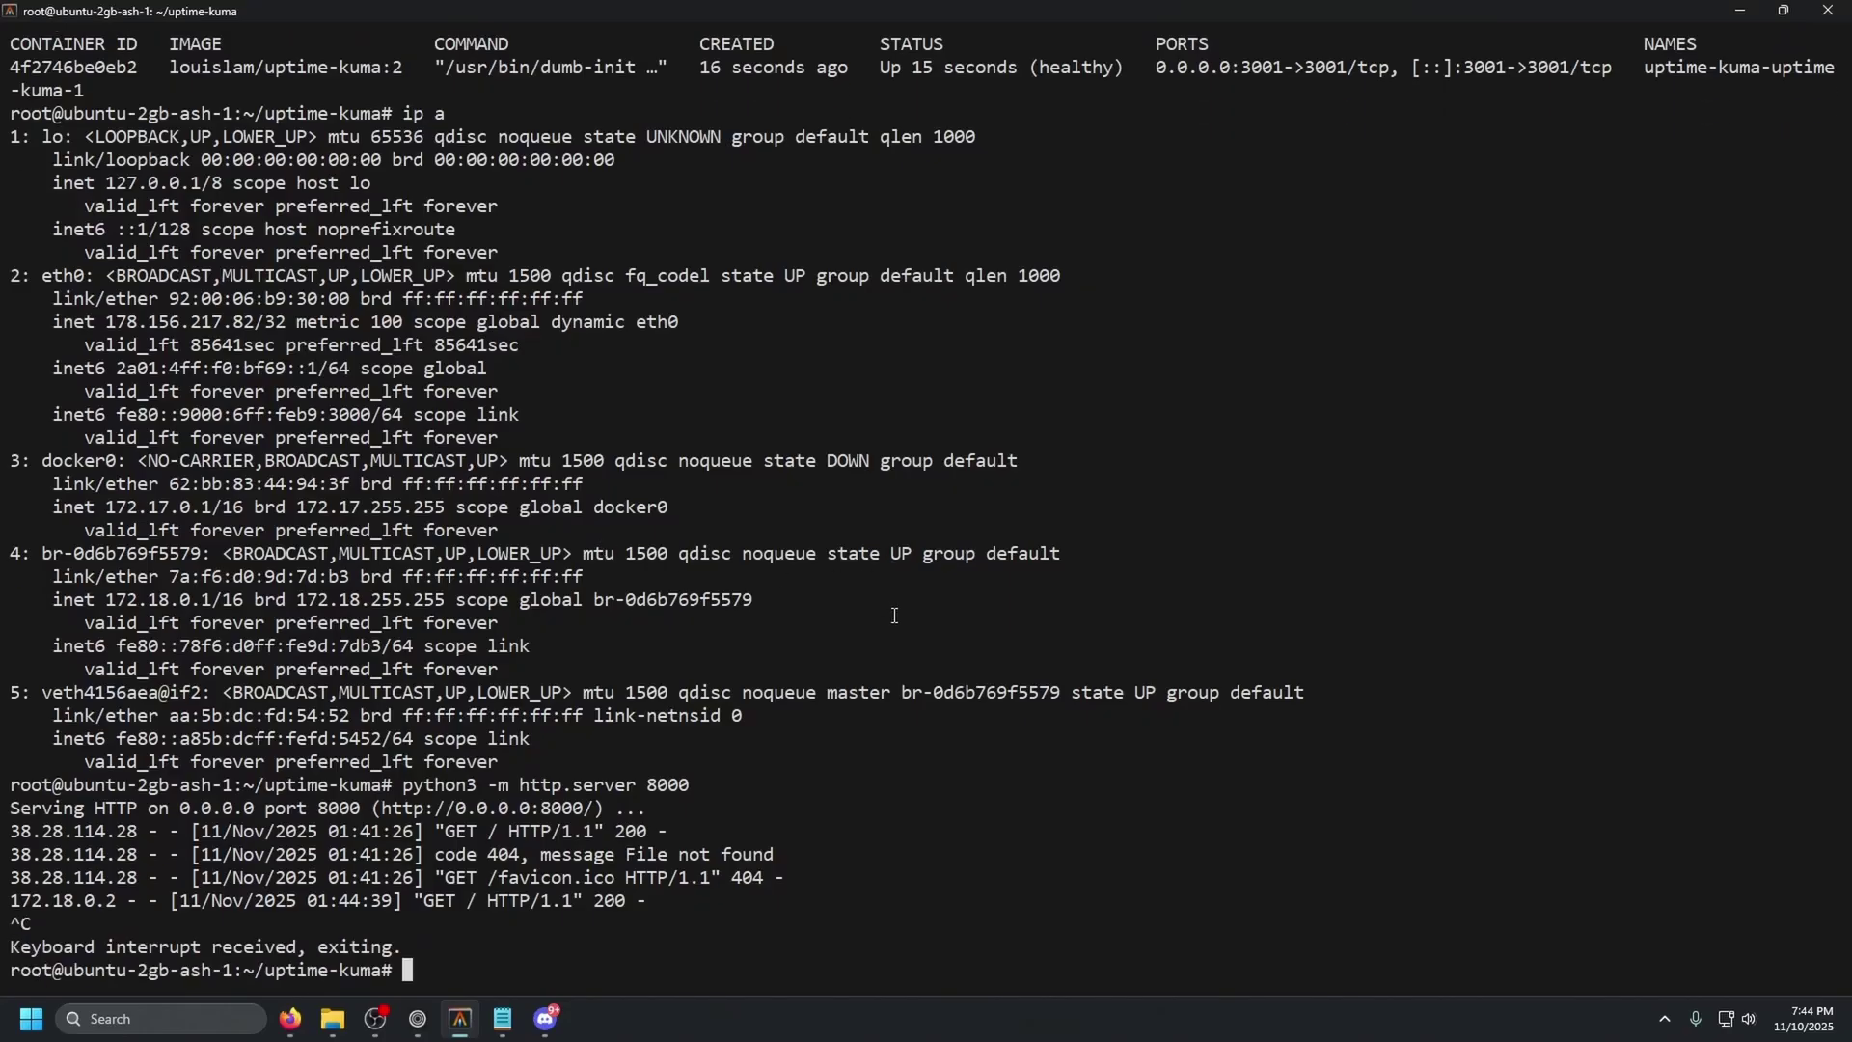
left_click(418, 1018)
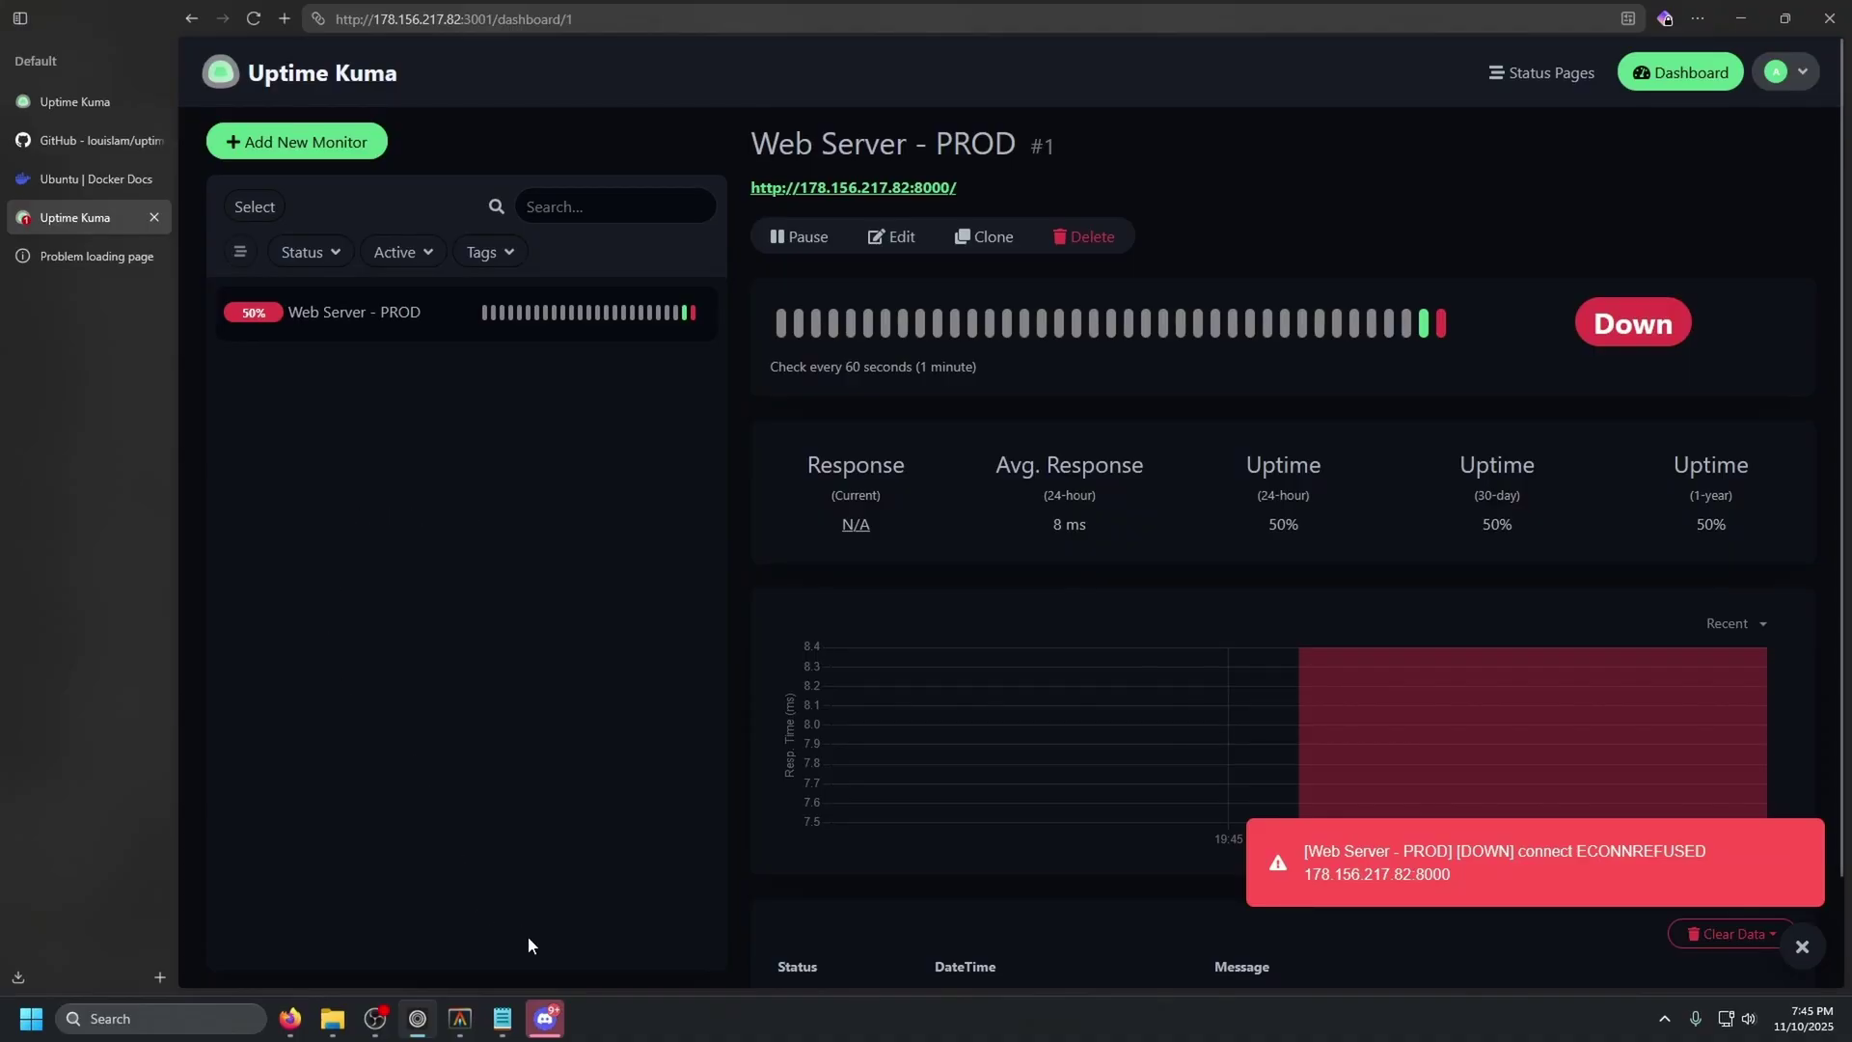
left_click(545, 1017)
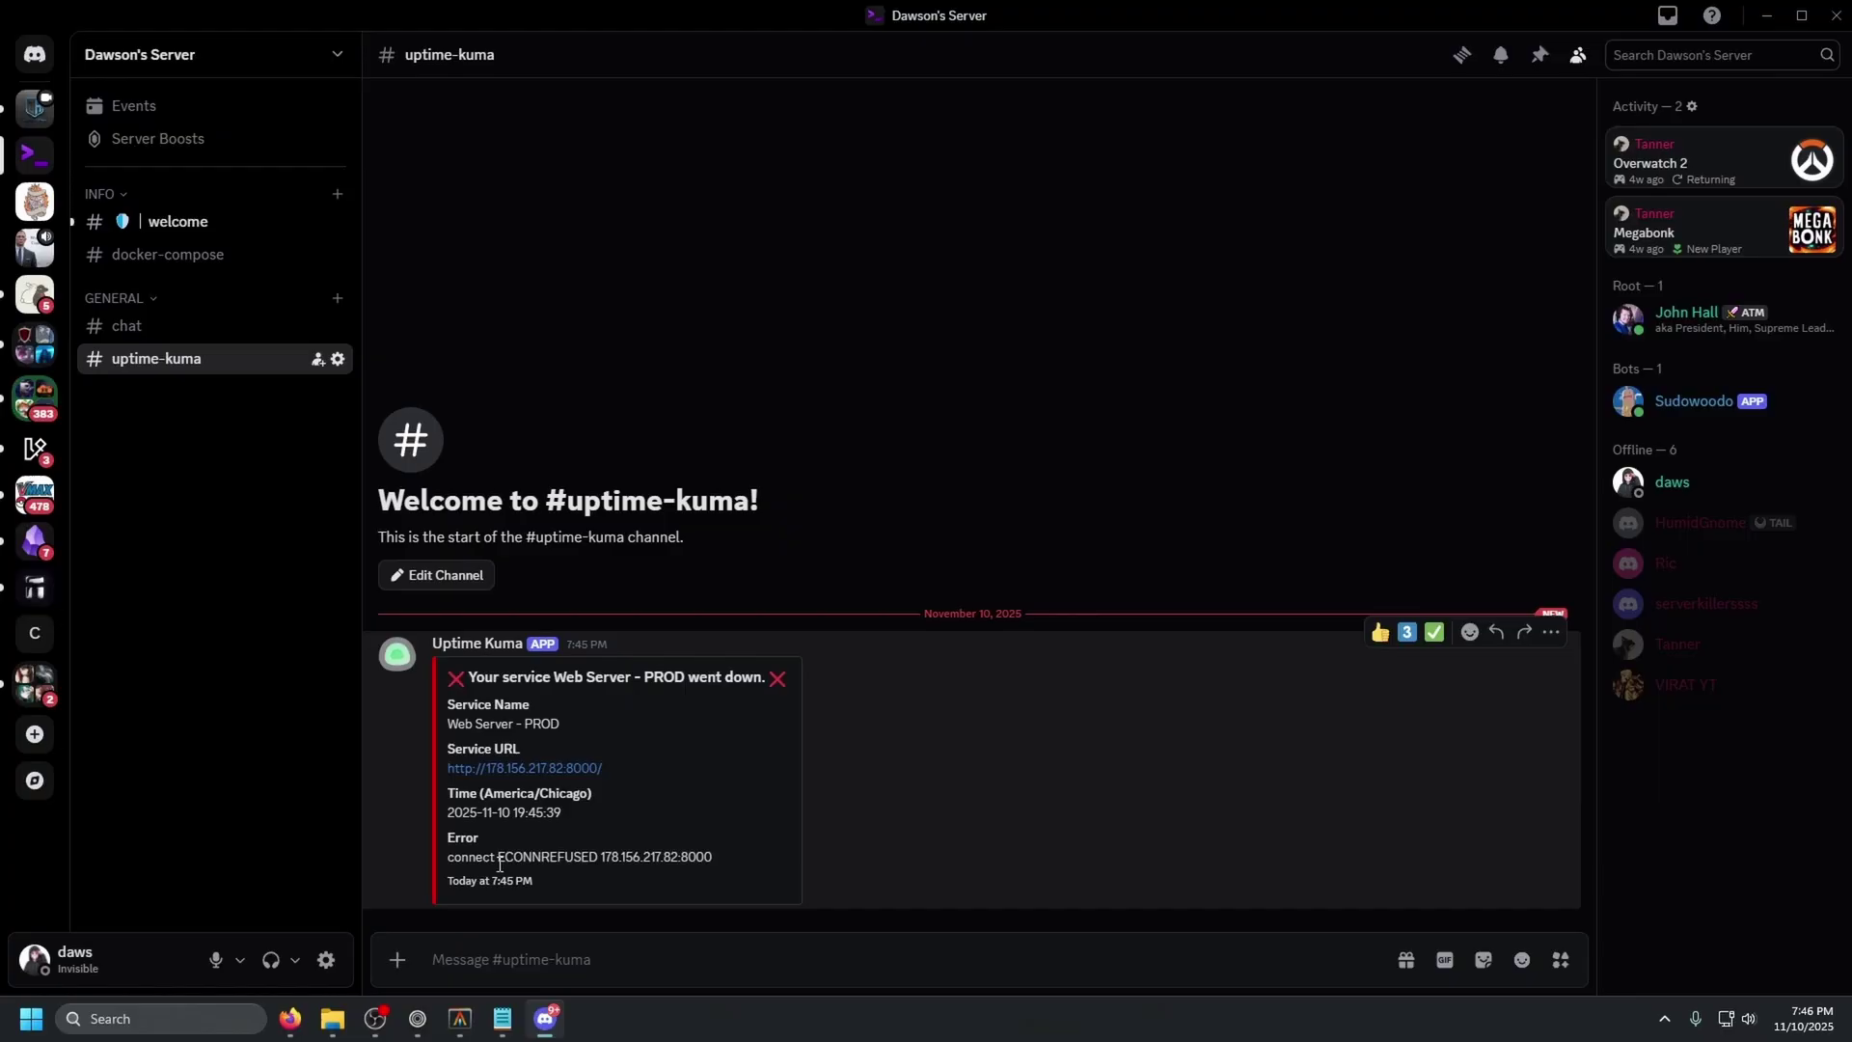
left_click_drag(496, 856, 605, 864)
left_click(662, 847)
key("alt+Tab")
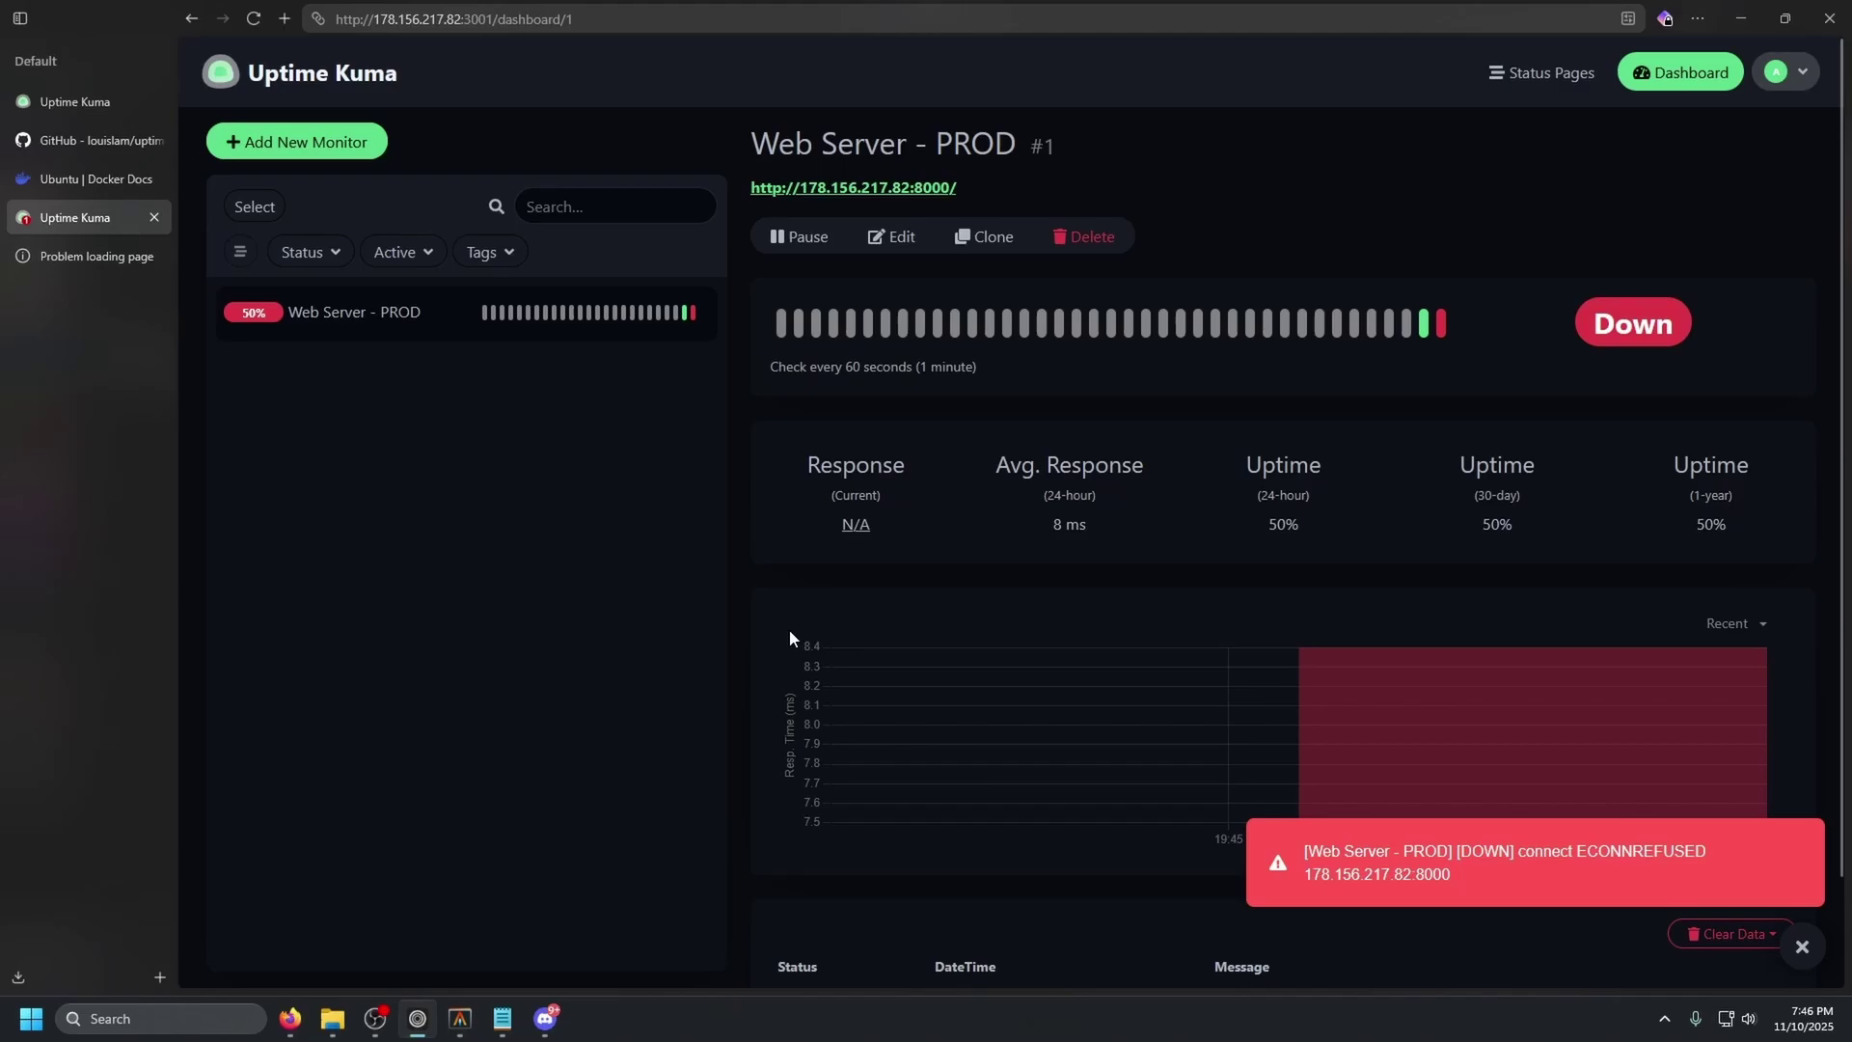